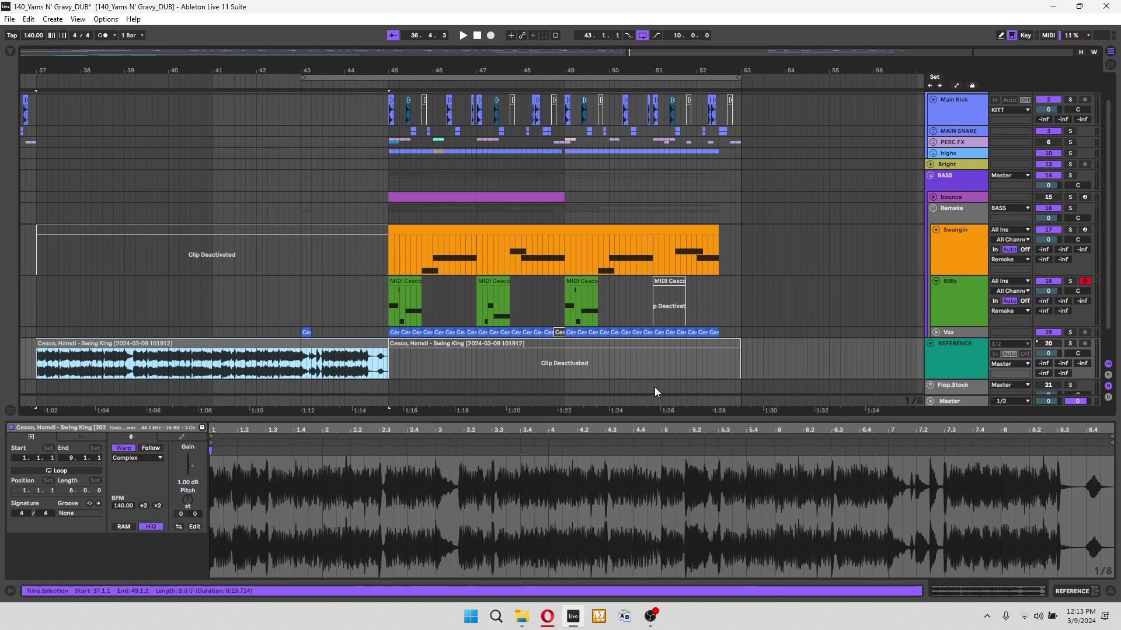
# Play the Swing King reference clip from bar 37 and listen on toward the remake at bar 45.
pyautogui.moveTo(284, 348)
pyautogui.mouseDown()
pyautogui.moveTo(266, 352)
pyautogui.moveTo(293, 348)
pyautogui.mouseUp()
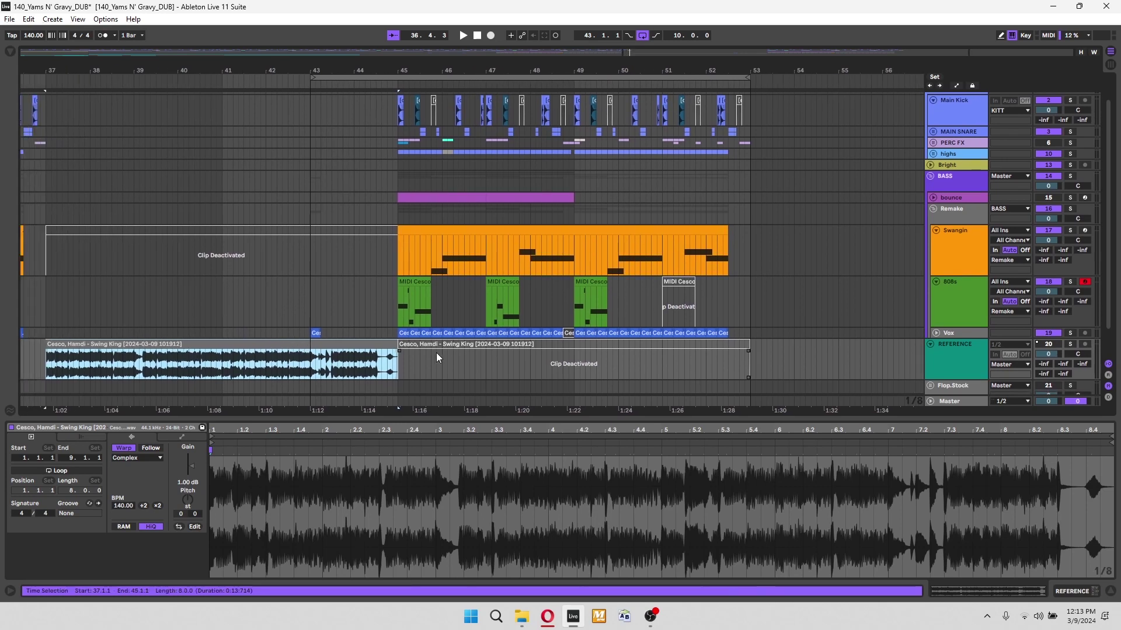
pyautogui.scroll(1, 454, 314)
pyautogui.scroll(-3, 396, 191)
pyautogui.scroll(2, 317, 253)
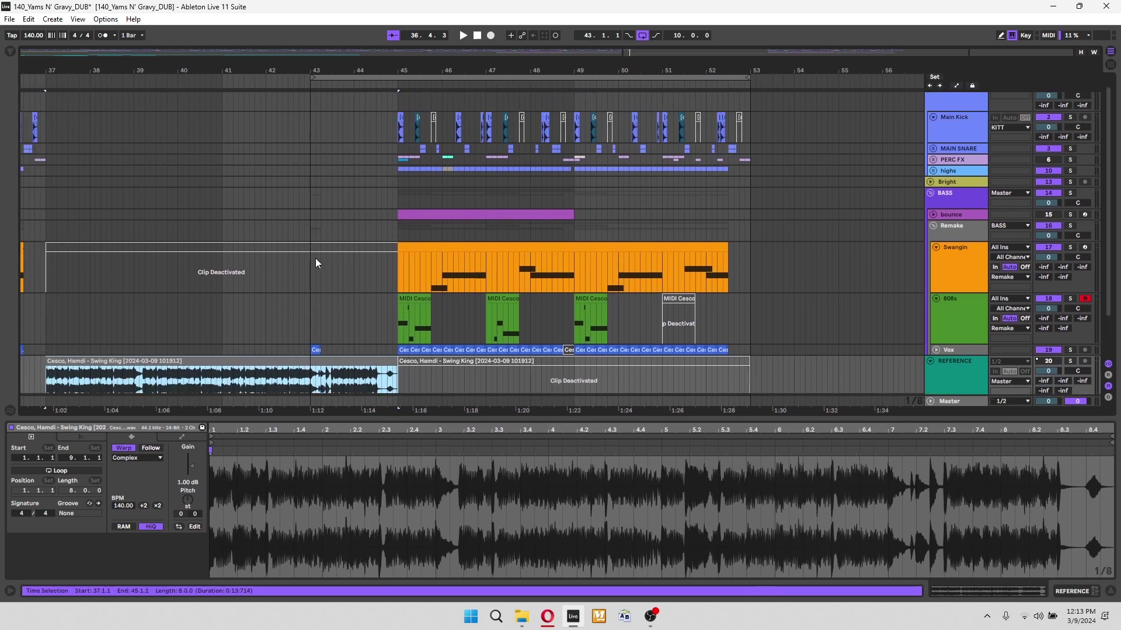
pyautogui.scroll(-2, 779, 261)
pyautogui.scroll(3, 681, 320)
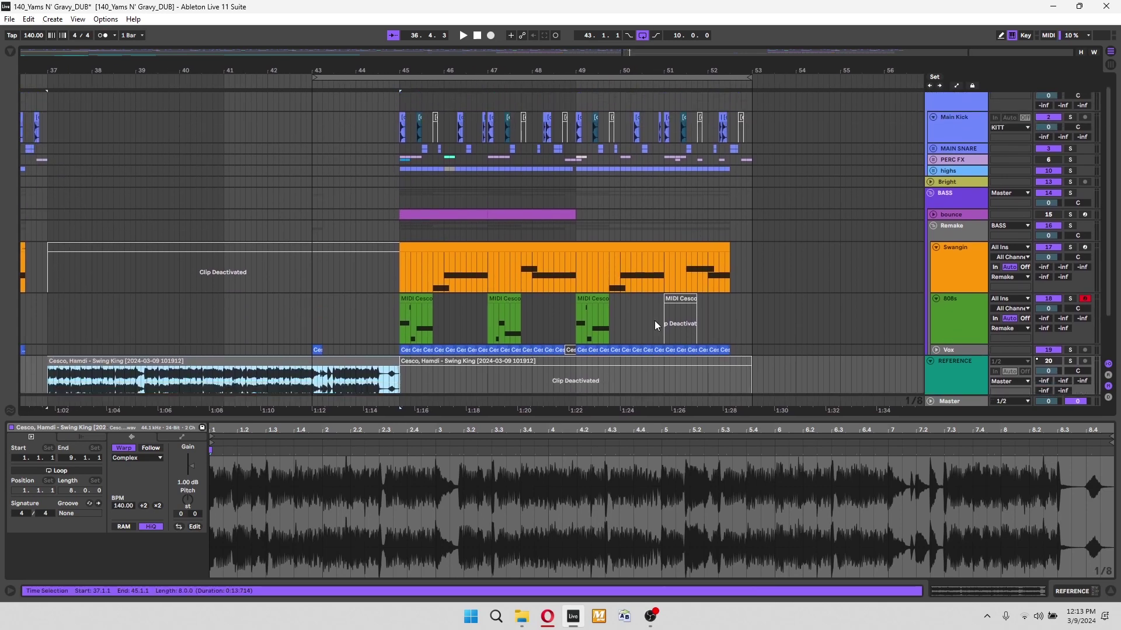
pyautogui.scroll(-4, 681, 320)
pyautogui.press('space')
pyautogui.moveTo(790, 358); pyautogui.dragTo(439, 346)
pyautogui.moveTo(620, 360); pyautogui.dragTo(472, 371)
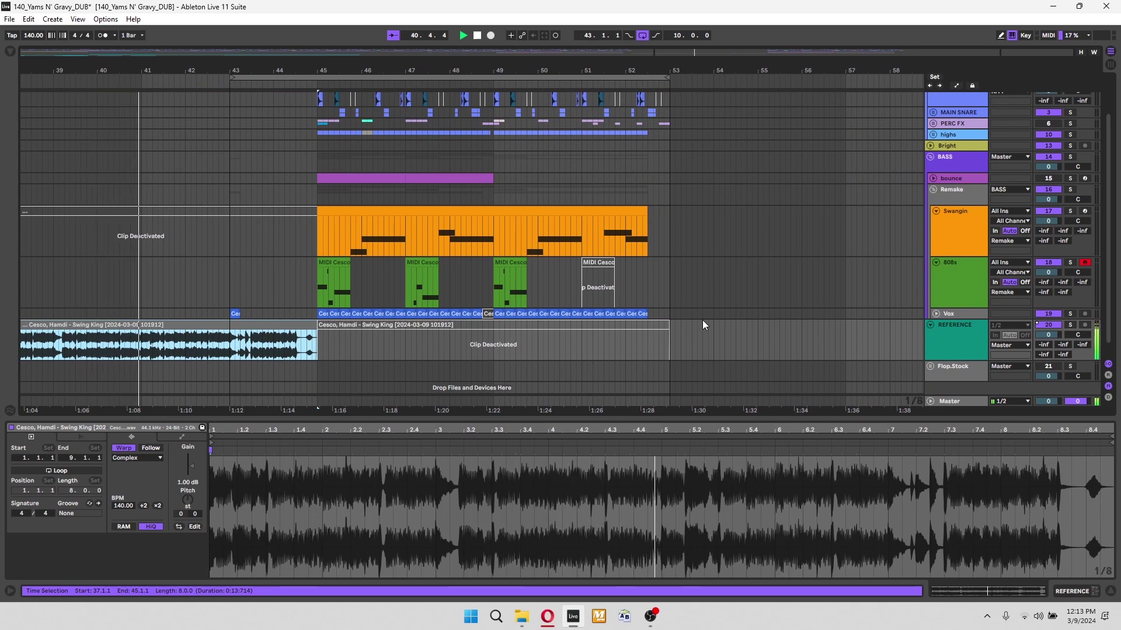
pyautogui.scroll(4, 779, 240)
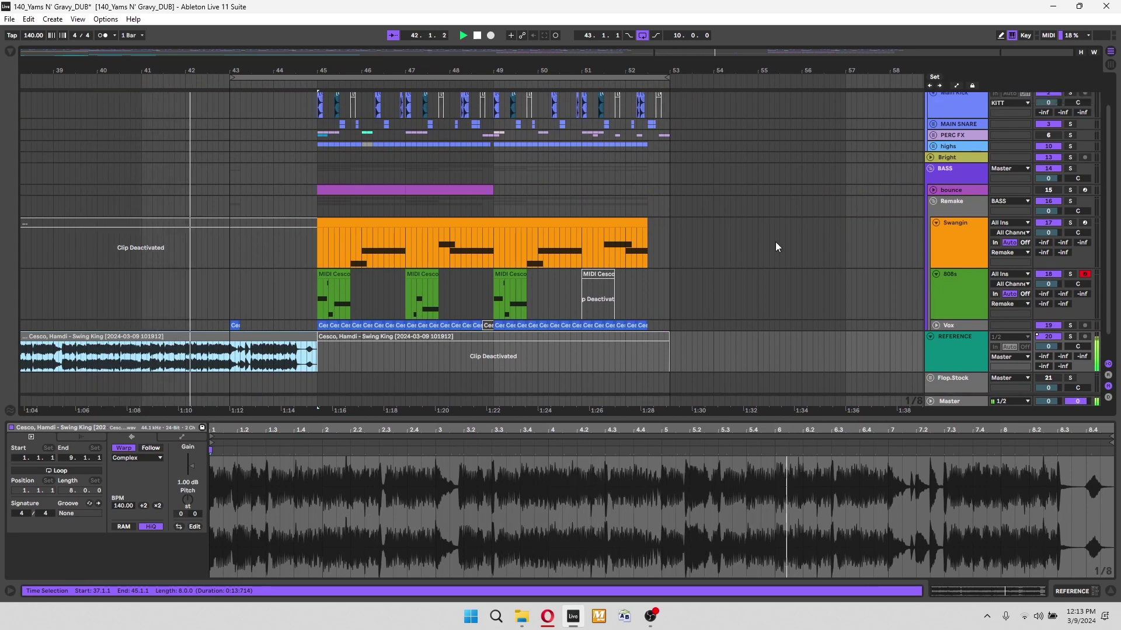
# Fold the 808s track and adjust the height of the Swangin track while the remake plays.
pyautogui.click(935, 309)
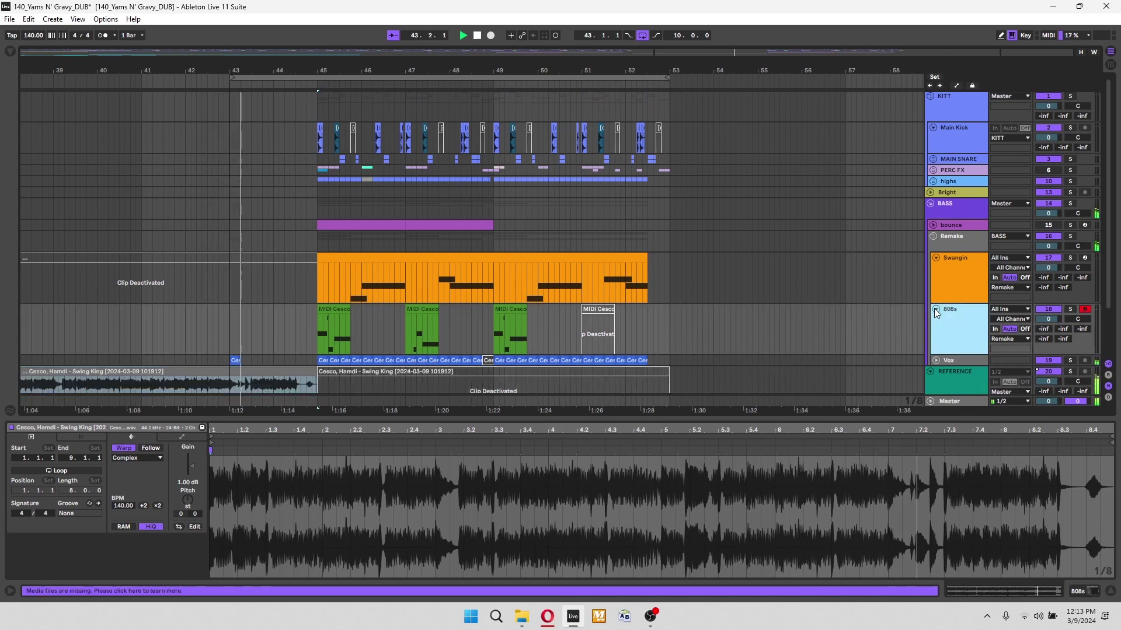
pyautogui.click(951, 288)
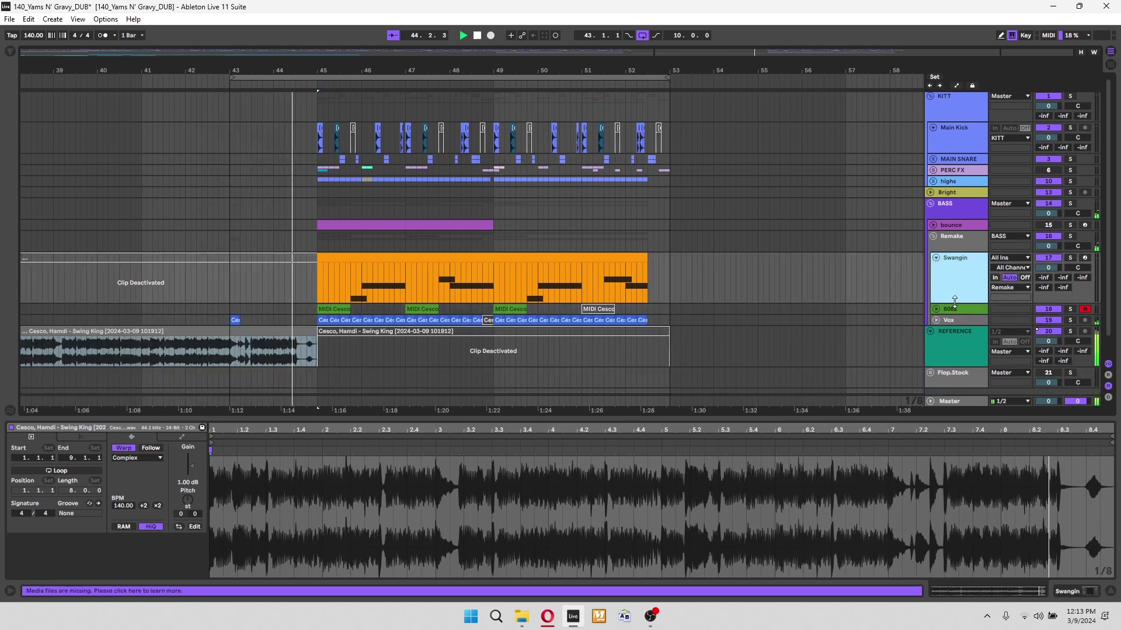
pyautogui.moveTo(955, 305); pyautogui.dragTo(955, 320)
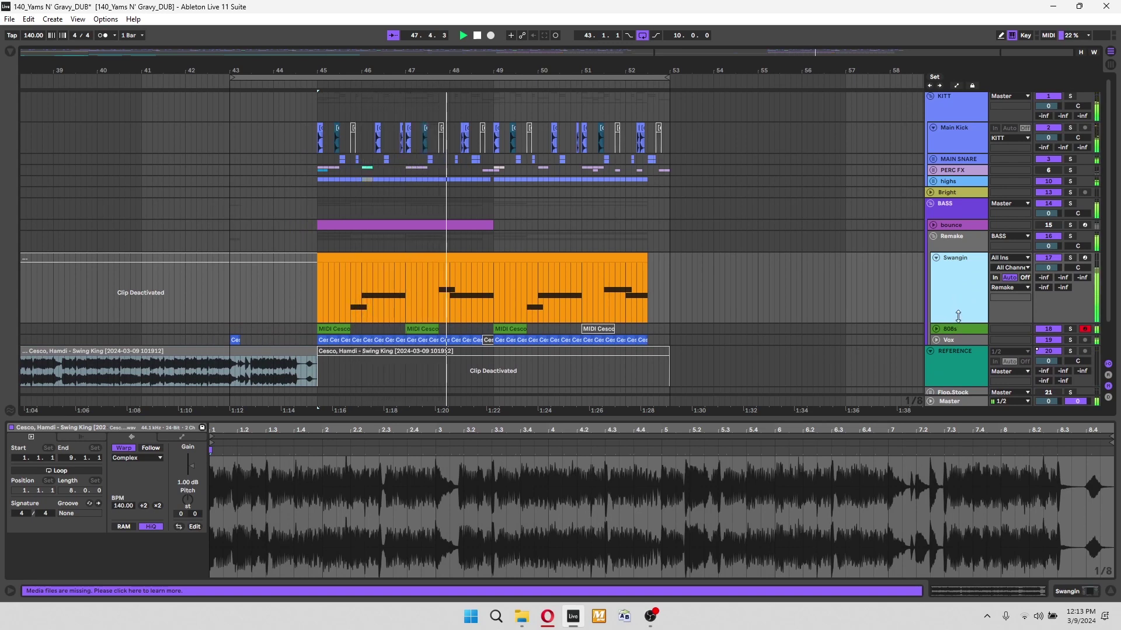
pyautogui.moveTo(957, 323); pyautogui.dragTo(957, 302)
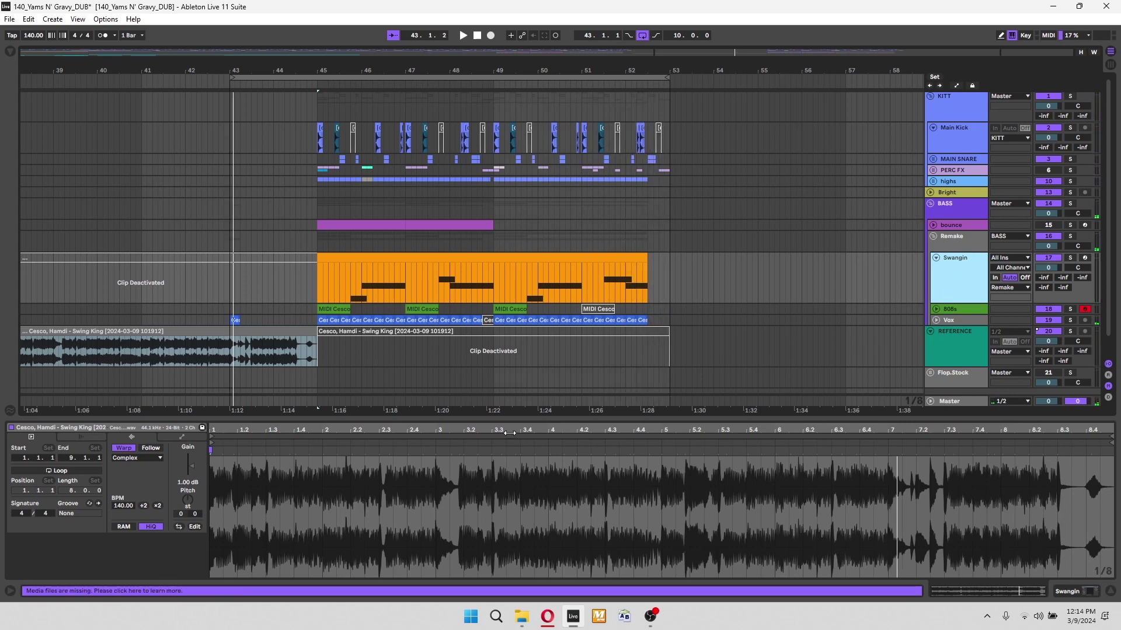
pyautogui.click(696, 298)
# Set the loop to start at bar 45 with an 8-bar length and play the soloed Swangin bass from 45.4.1.
pyautogui.scroll(3, 668, 283)
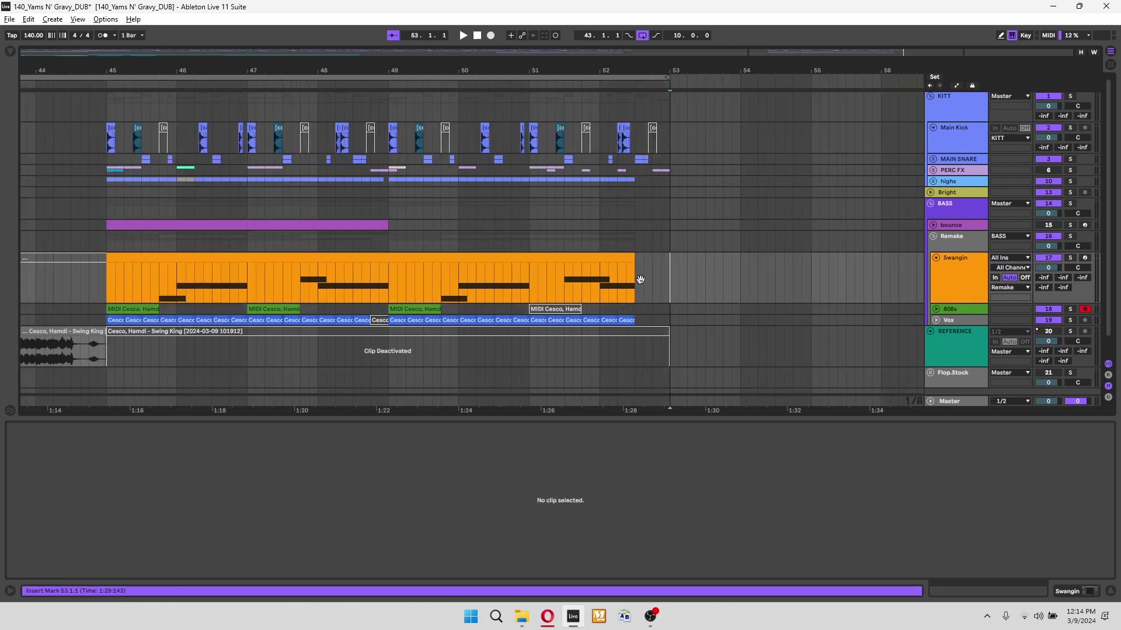
pyautogui.moveTo(667, 282); pyautogui.dragTo(831, 283)
pyautogui.moveTo(133, 78); pyautogui.dragTo(272, 77)
pyautogui.moveTo(504, 265); pyautogui.dragTo(403, 260)
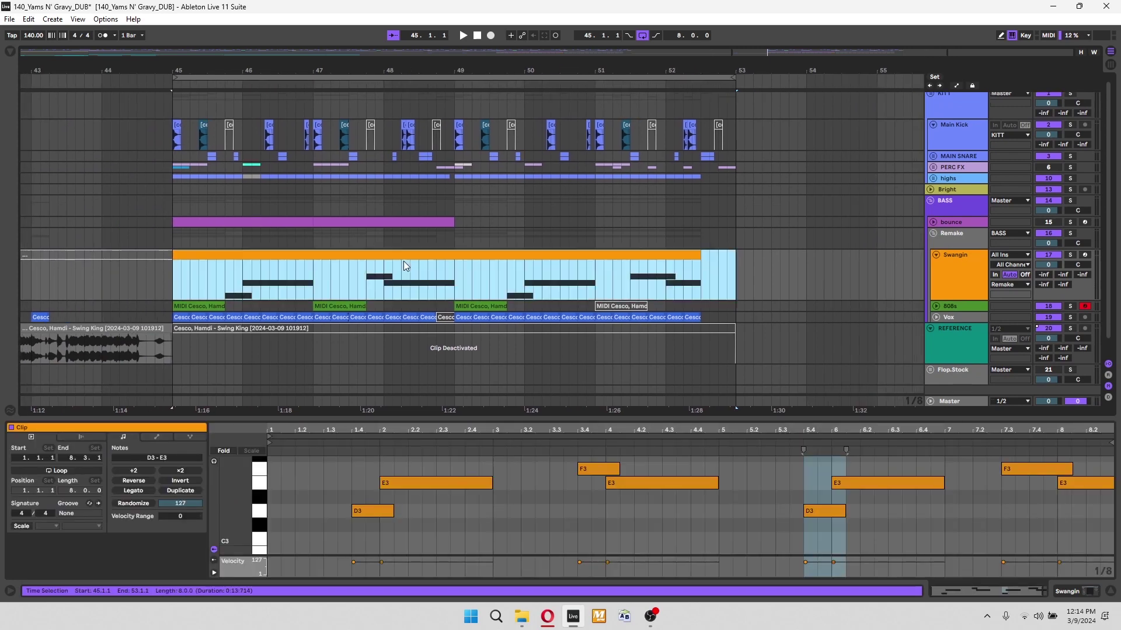
pyautogui.click(225, 289)
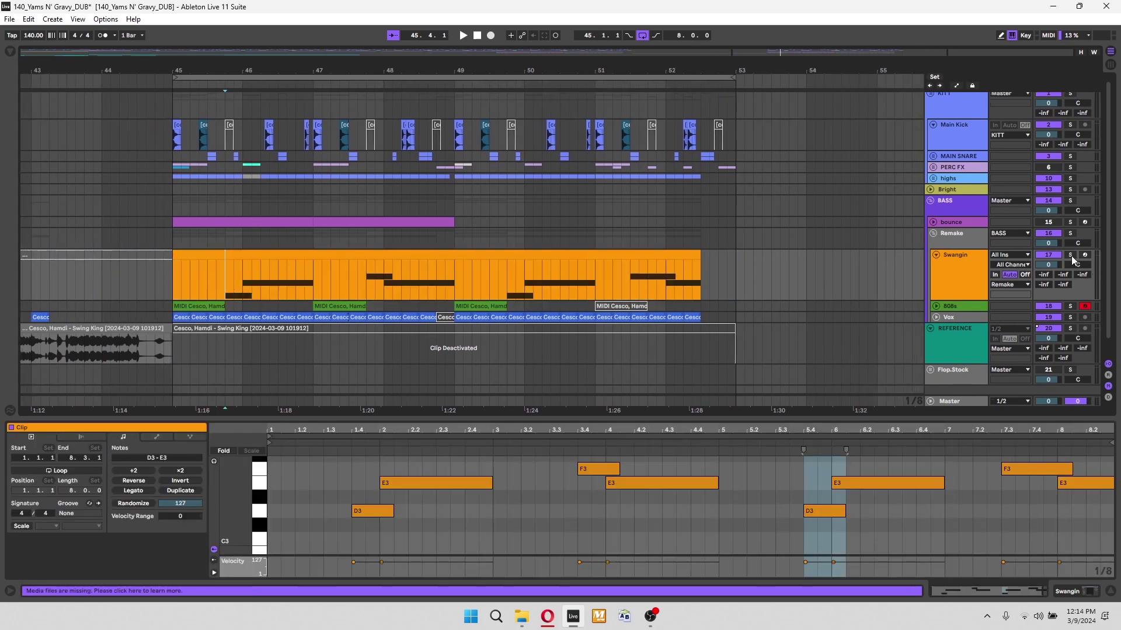
pyautogui.press('space')
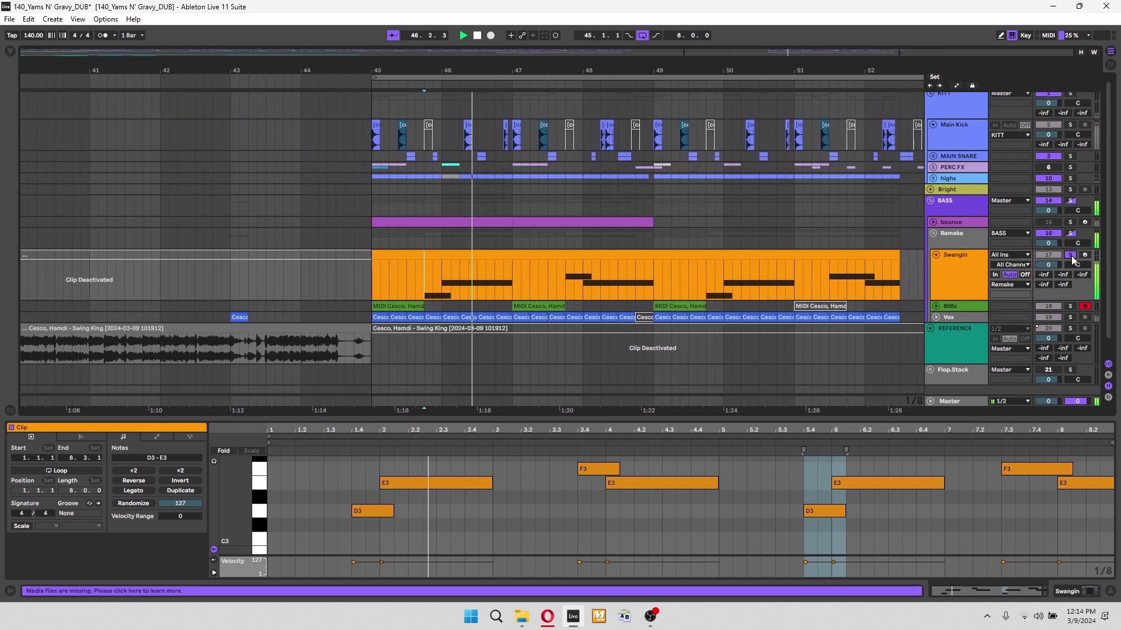
# Unfold the 808s track and open the Current synth behind its first clip at bar 45.
pyautogui.click(950, 306)
pyautogui.click(935, 306)
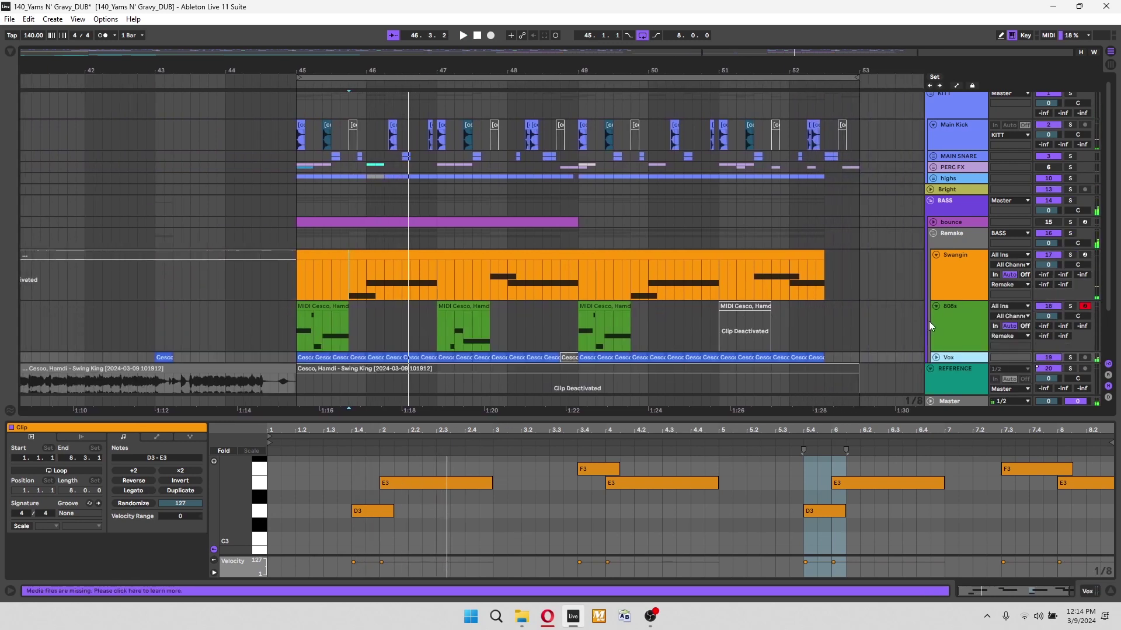
pyautogui.click(310, 310)
pyautogui.press('space')
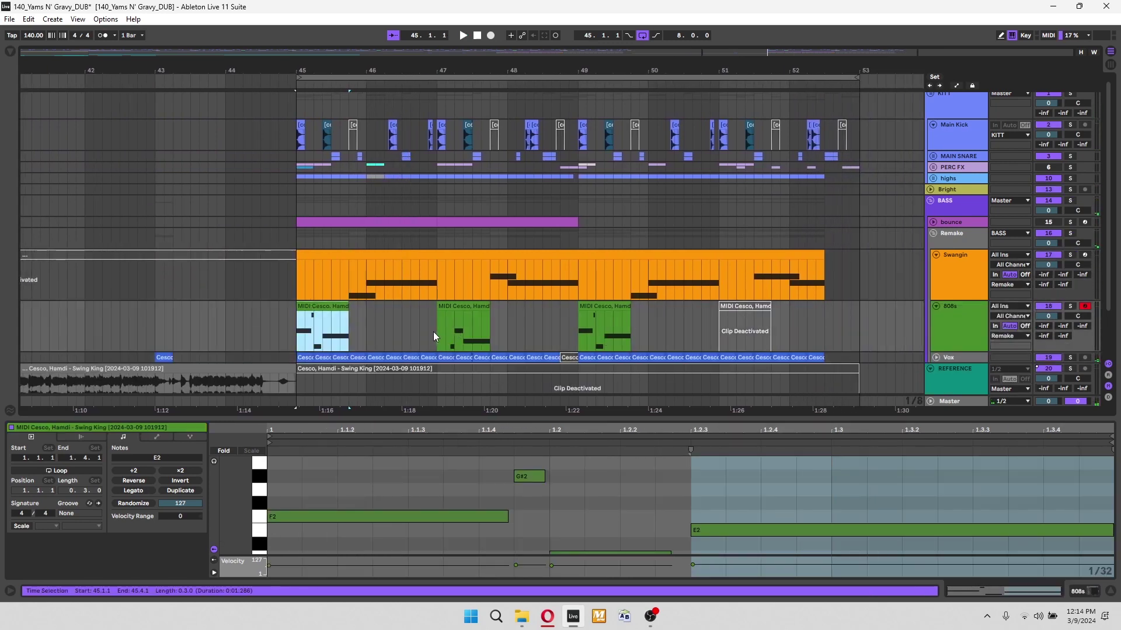
pyautogui.click(118, 433)
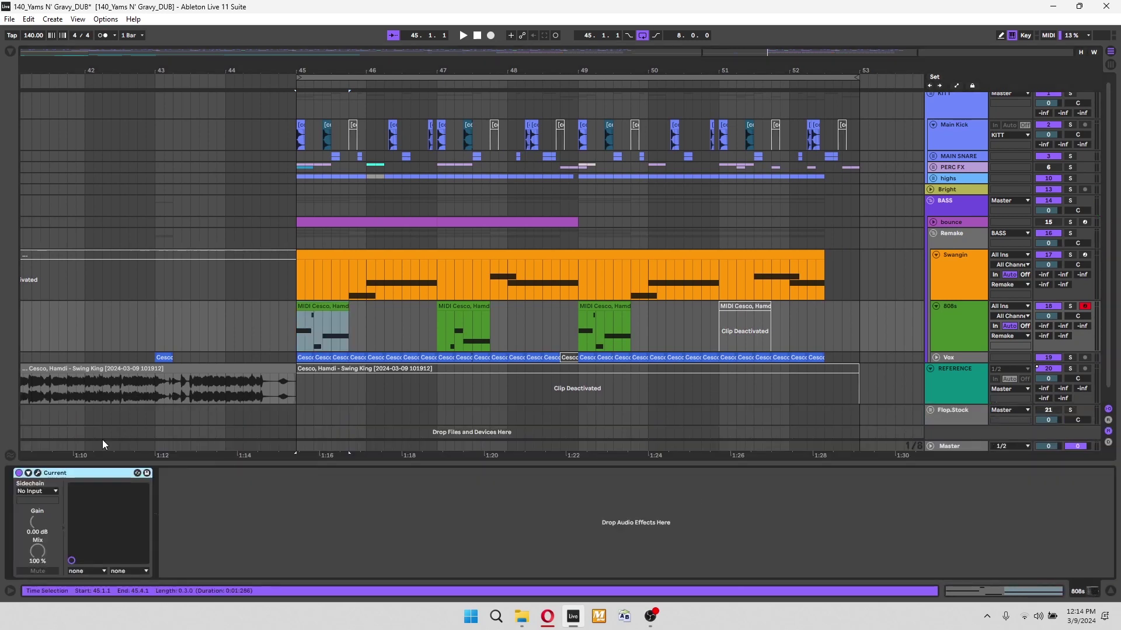
pyautogui.click(38, 473)
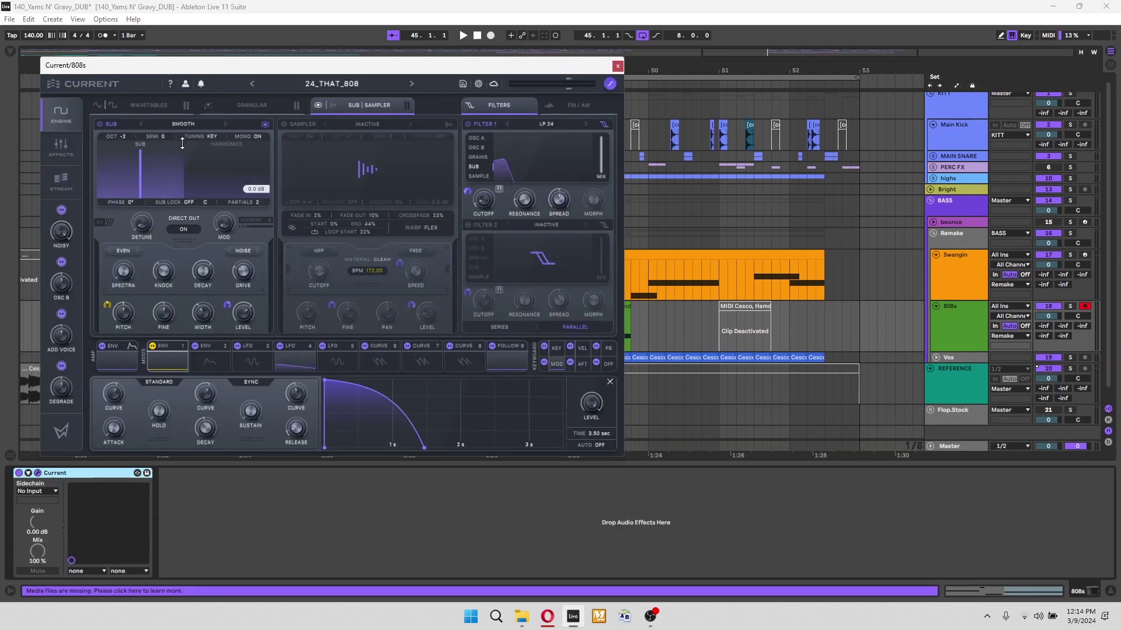
# Examine the sub oscillator's Knock, Drive and Mod settings in the 24_THAT_808 preset, and close the synth window.
pyautogui.moveTo(166, 279)
pyautogui.moveTo(165, 274); pyautogui.dragTo(164, 269)
pyautogui.moveTo(240, 283)
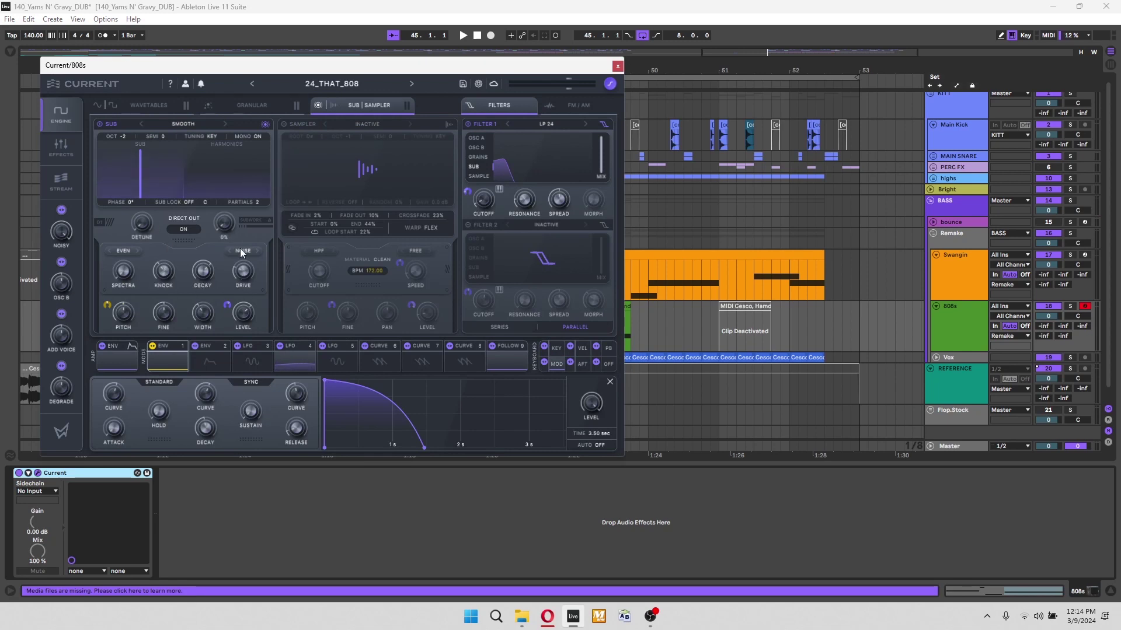
pyautogui.moveTo(222, 239)
pyautogui.click(617, 66)
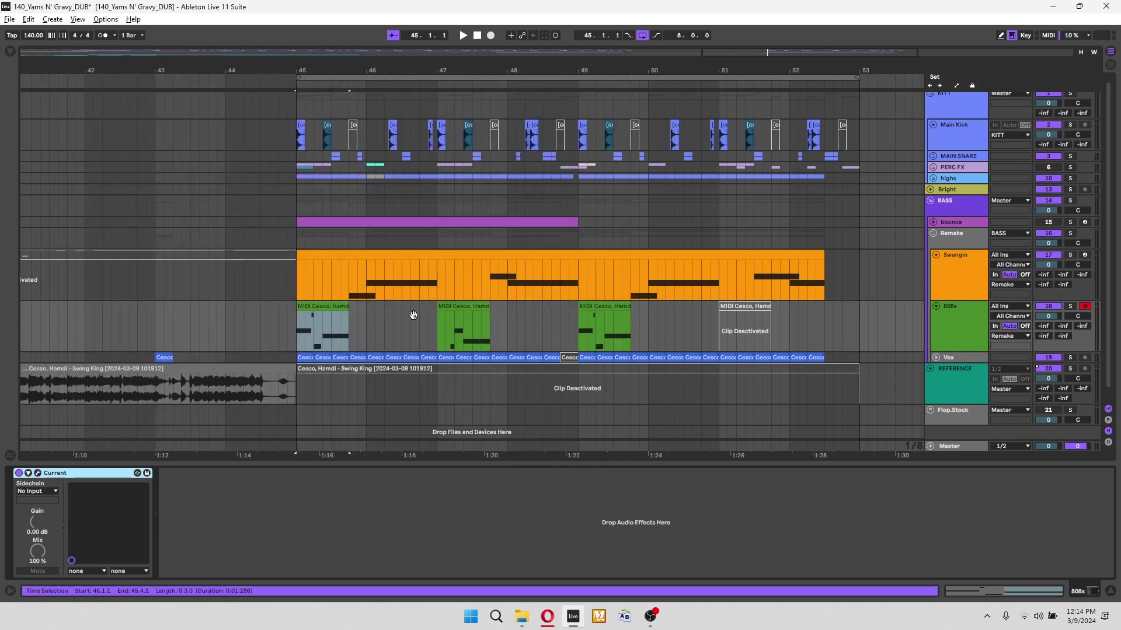
# Play the first 808s clip at bar 45 to hear the 808 sound.
pyautogui.click(334, 306)
pyautogui.press('space')
# Fold the 808s track and play the Swangin clip with its track soloed.
pyautogui.press('space')
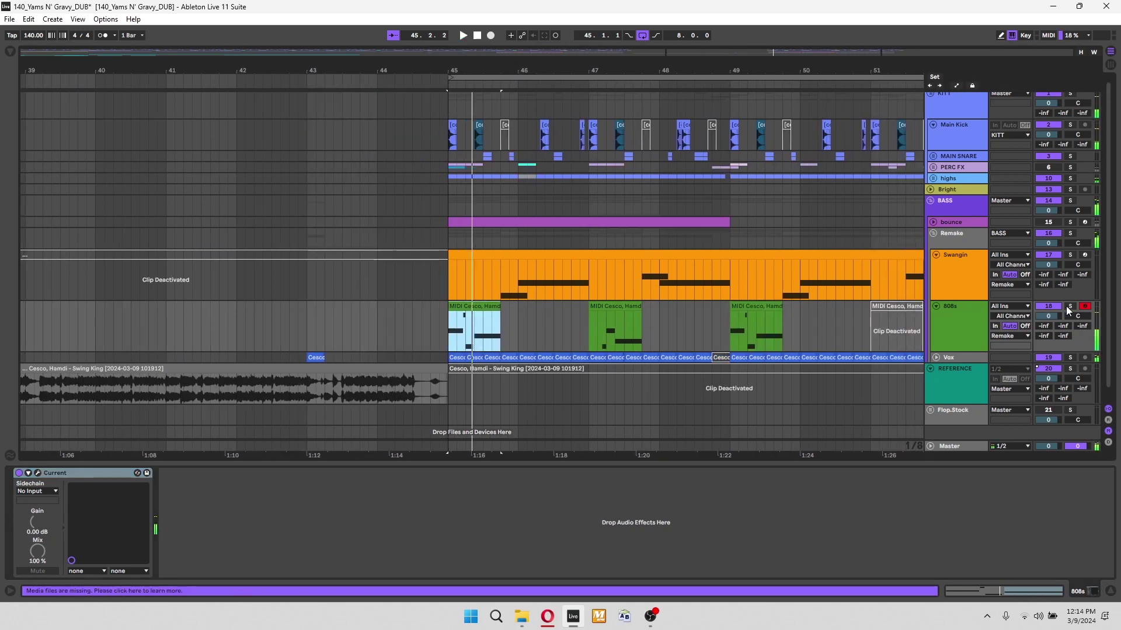
pyautogui.click(936, 306)
pyautogui.click(654, 260)
pyautogui.press('space')
pyautogui.moveTo(676, 280); pyautogui.dragTo(465, 280)
pyautogui.click(1070, 259)
pyautogui.moveTo(832, 261); pyautogui.dragTo(657, 267)
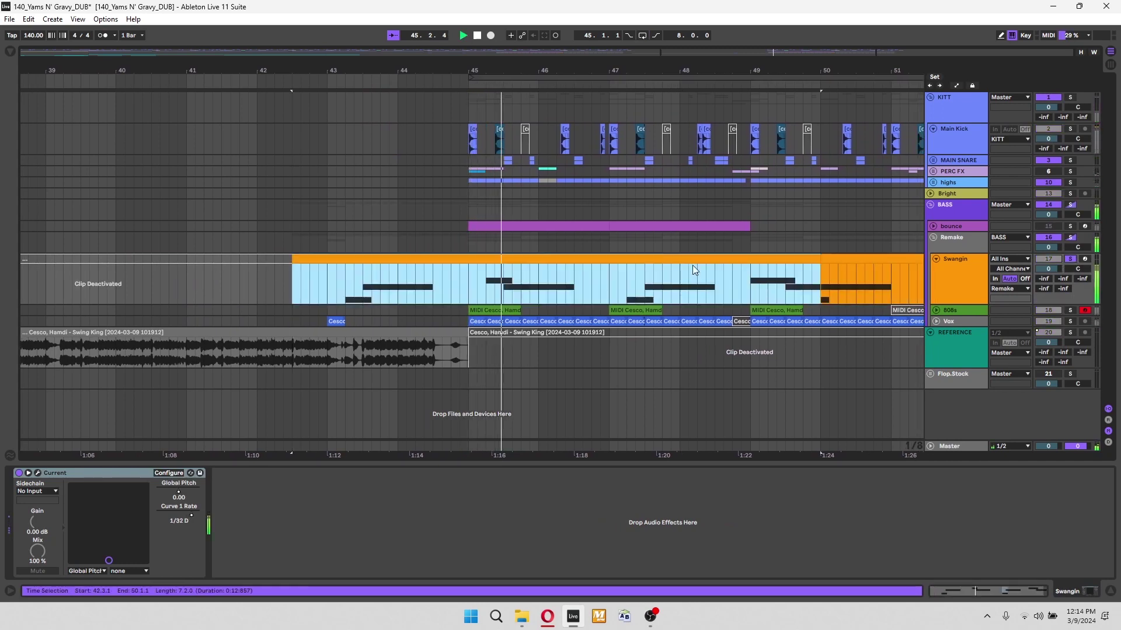
pyautogui.hotkey('ctrl', 'z')
pyautogui.hotkey('ctrl', 'z')
# Play separate parts of the soloed Swangin clip and select the short section starting at 47.4.3.
pyautogui.press('space')
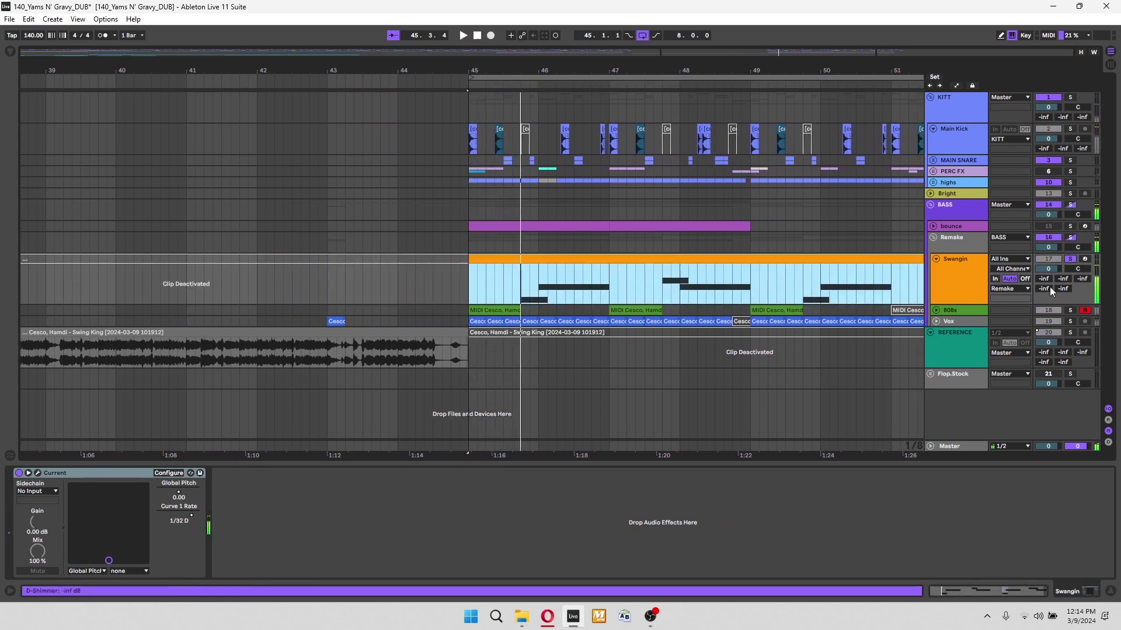
pyautogui.click(518, 285)
pyautogui.press('space')
pyautogui.moveTo(422, 299); pyautogui.dragTo(467, 300)
pyautogui.press('space')
pyautogui.moveTo(617, 277); pyautogui.dragTo(634, 276)
# Duplicate the Swangin track and move the solo from the original to the copy.
pyautogui.click(955, 281)
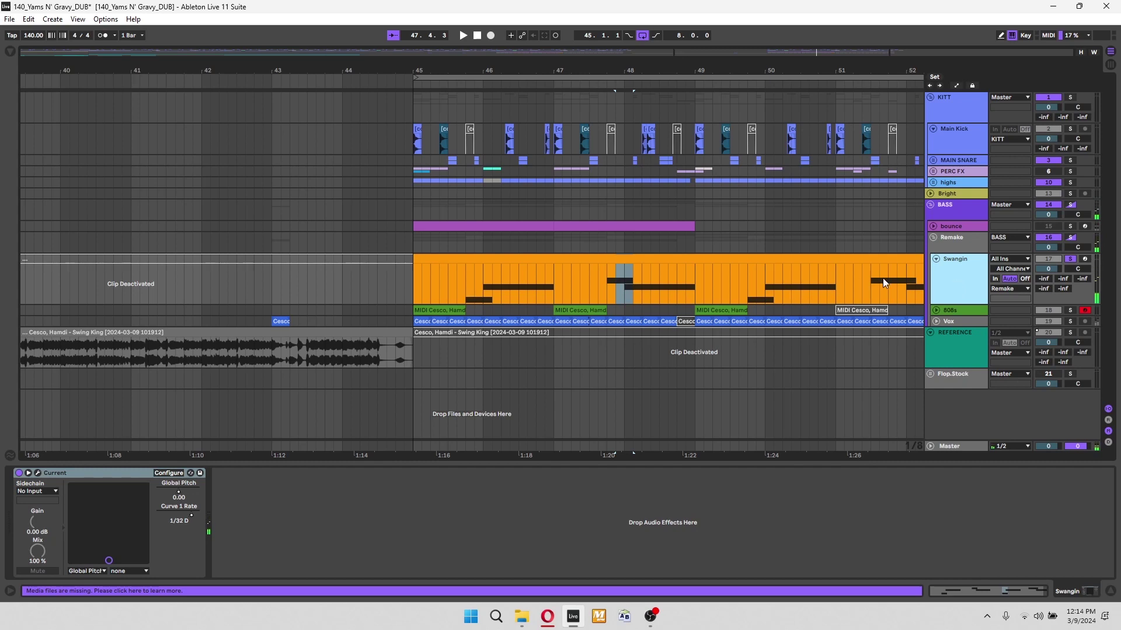
pyautogui.hotkey('ctrl', 'd')
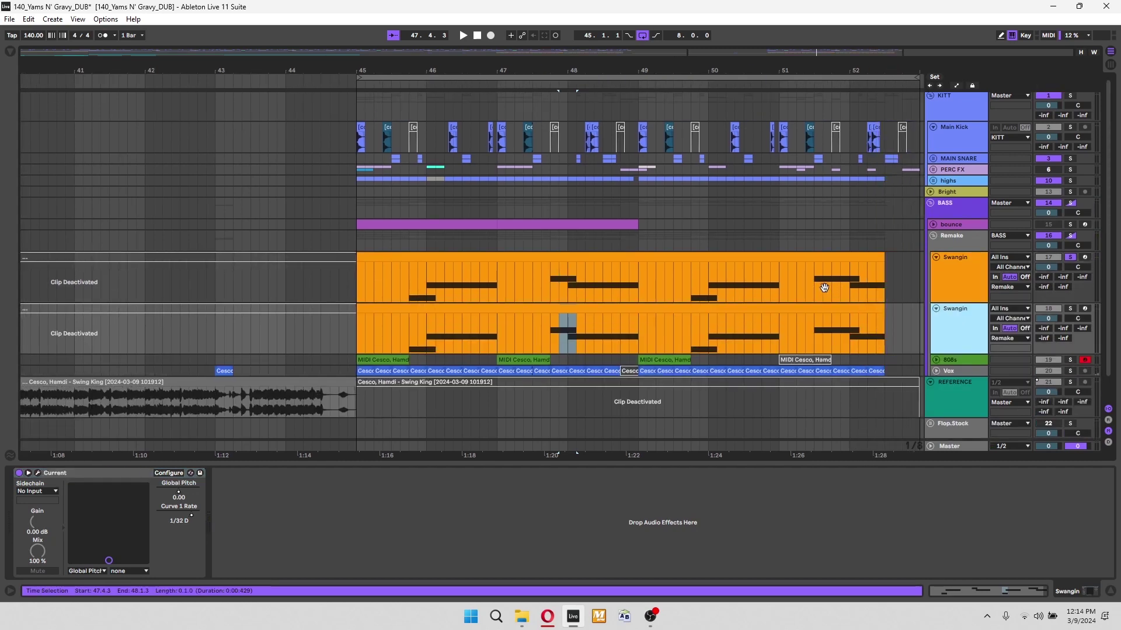
pyautogui.click(1070, 255)
pyautogui.click(1070, 307)
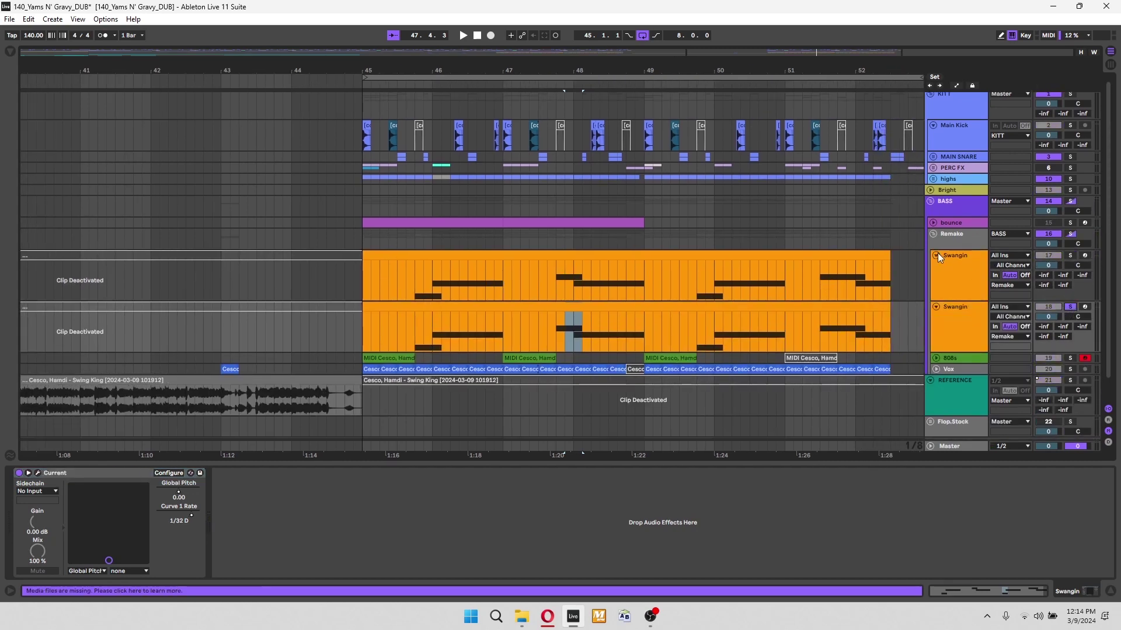
# Fold the original Swangin track and rename the duplicate /INIT M8.
pyautogui.click(936, 255)
pyautogui.click(948, 277)
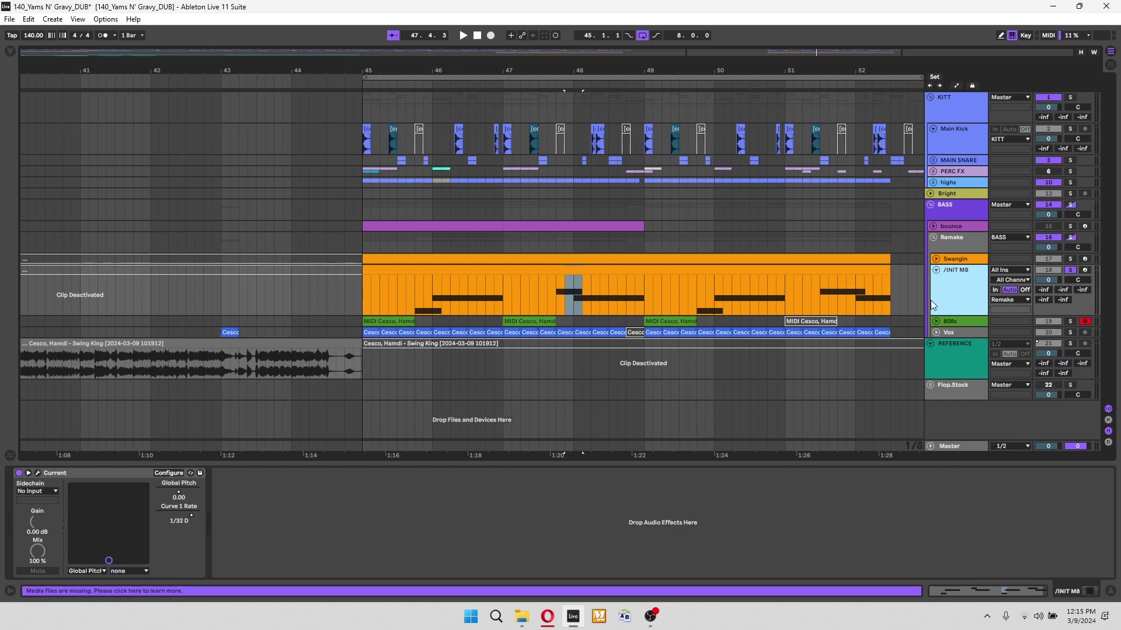
# Open the Current synth on the /INIT M8 track and review the 24_SWING_FM_1 preset's effects and wavetable settings.
pyautogui.click(454, 276)
pyautogui.click(450, 270)
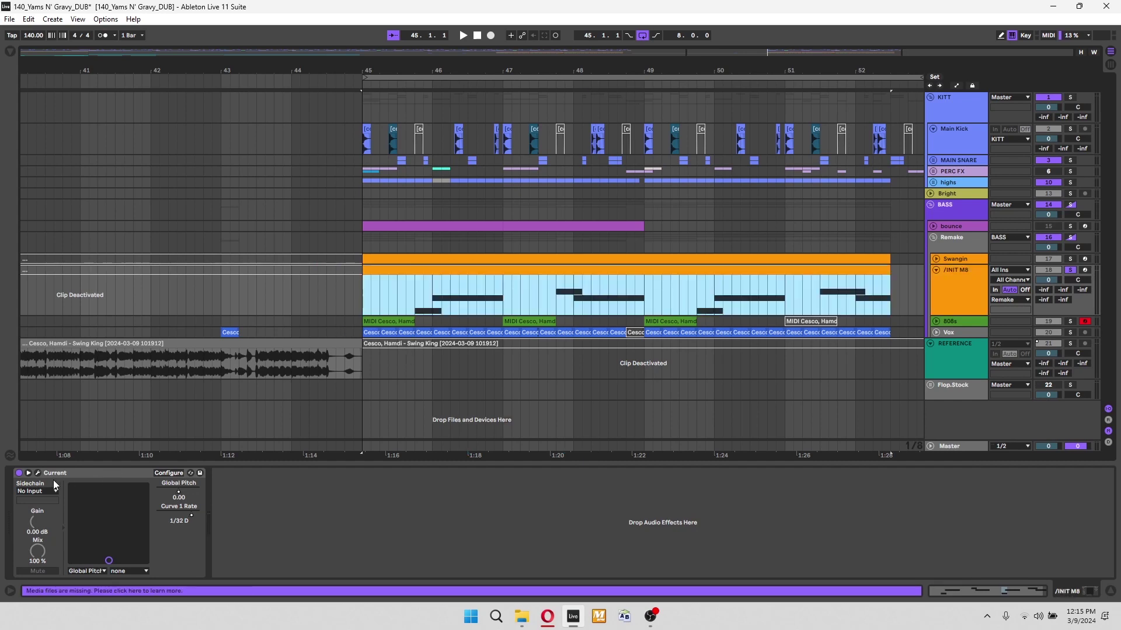
pyautogui.click(38, 473)
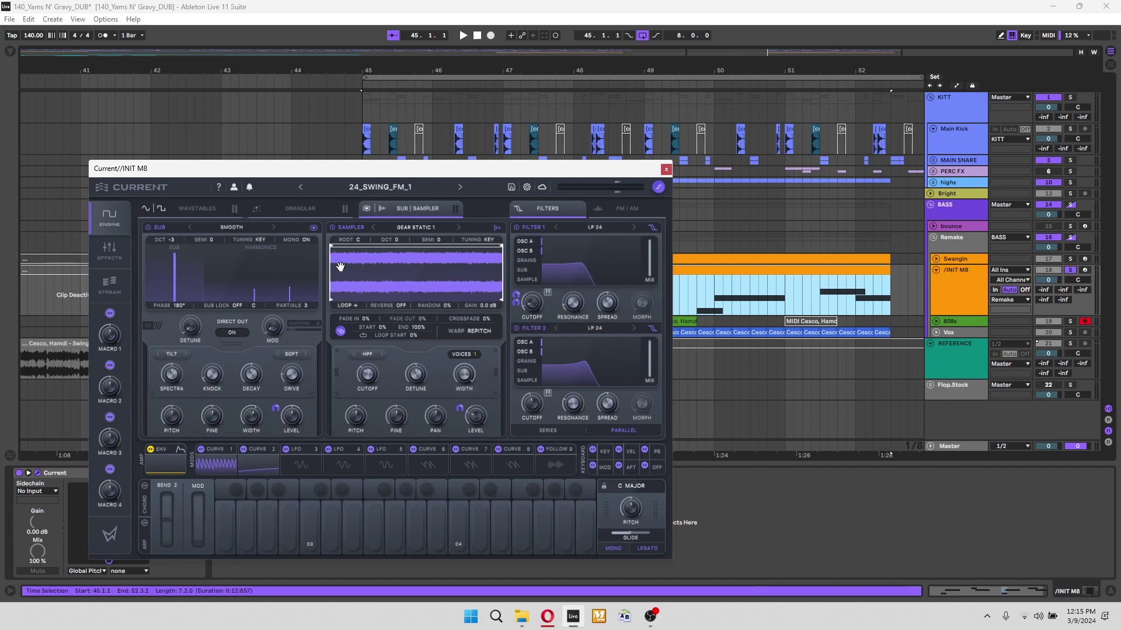
pyautogui.click(110, 250)
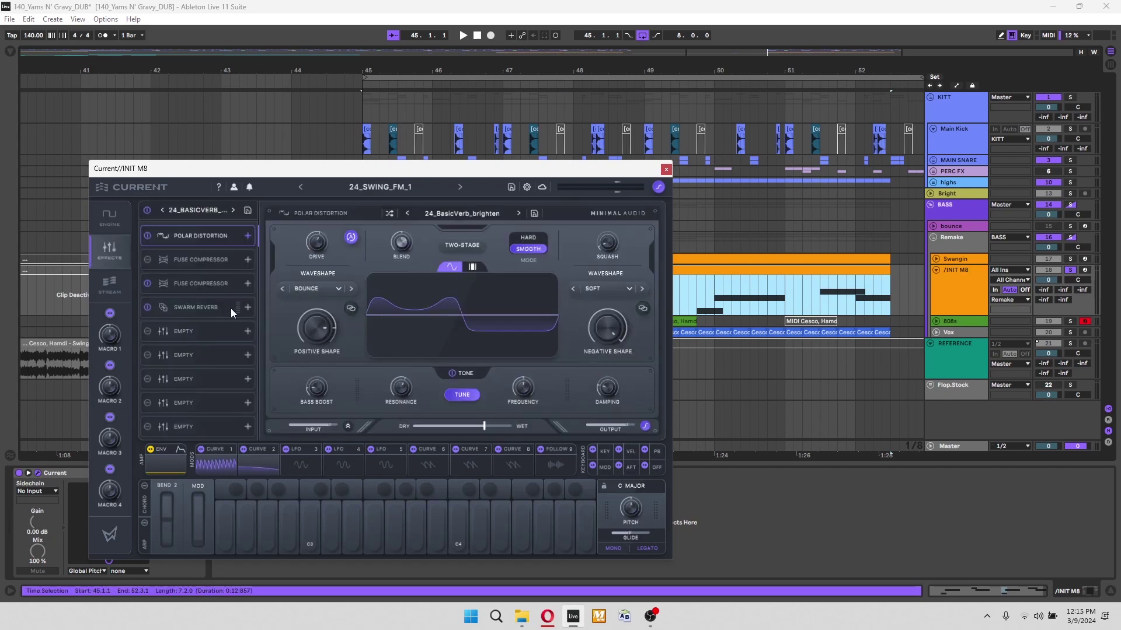
pyautogui.click(110, 217)
pyautogui.click(198, 209)
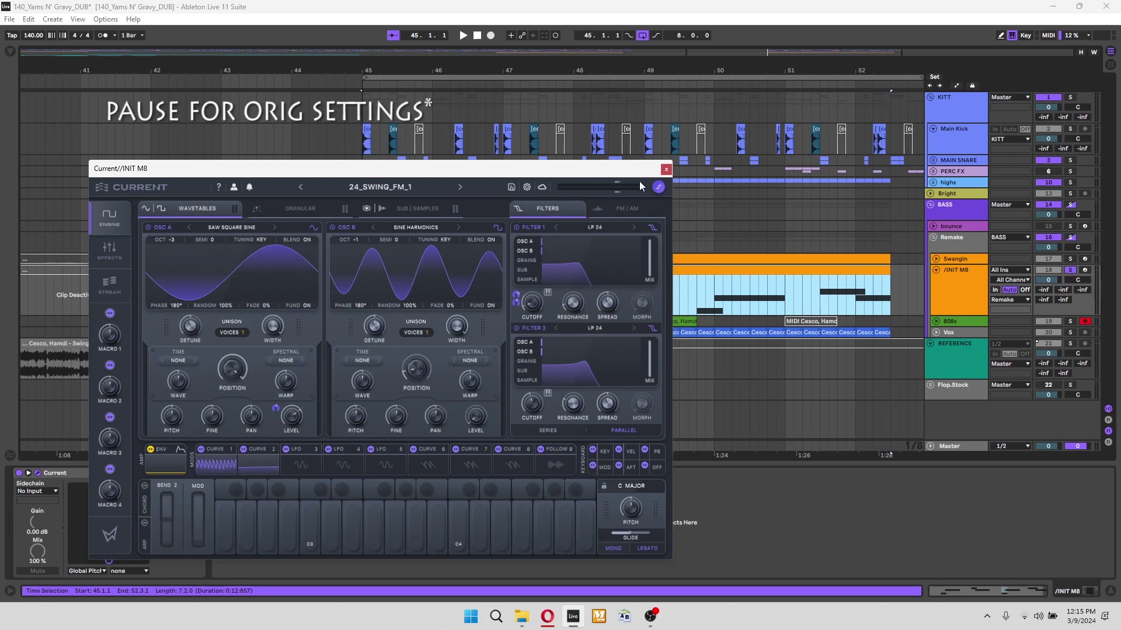
# Initialize the Current preset on the /INIT M8 track to the default patch.
pyautogui.click(521, 188)
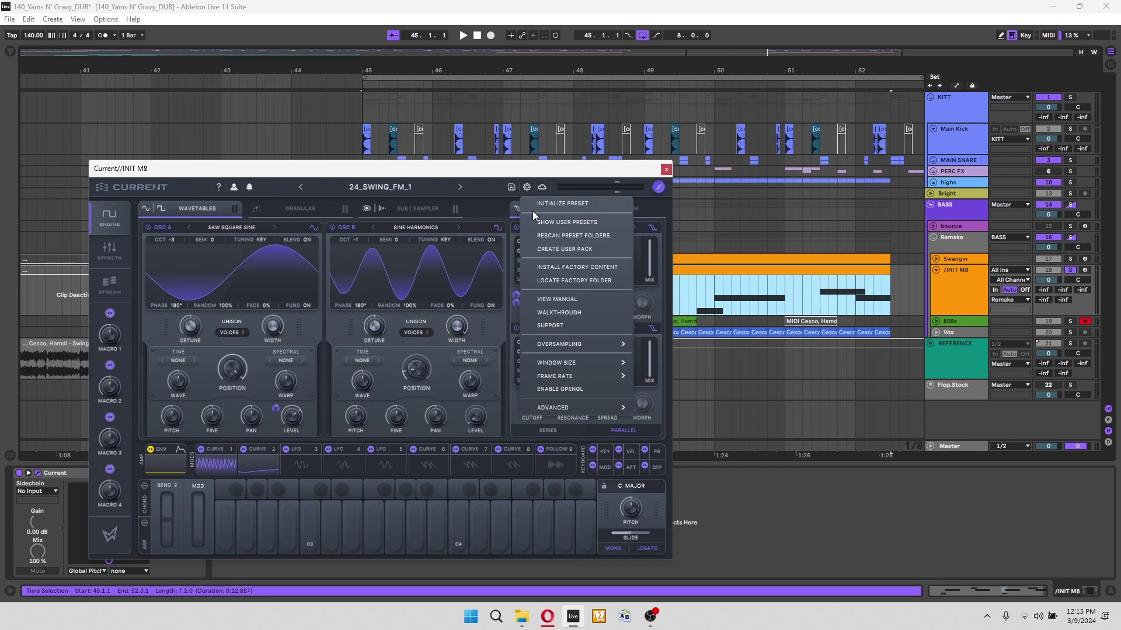
pyautogui.click(477, 194)
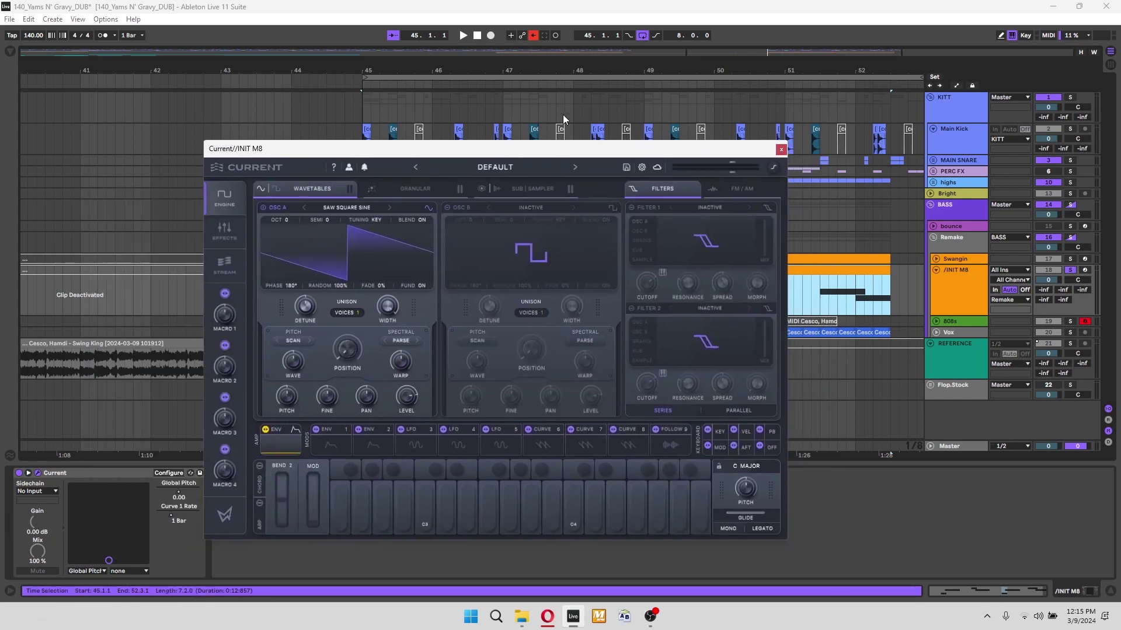
pyautogui.click(539, 85)
pyautogui.click(571, 155)
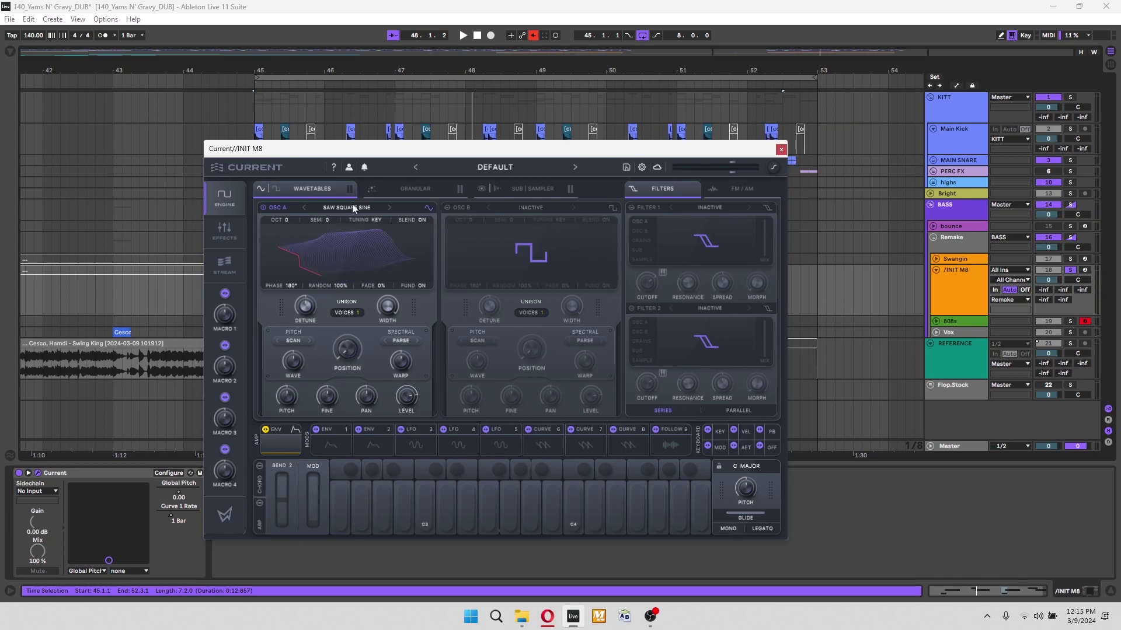
# Enable oscillator B and load the Sine Harmonics wavetable from the favorites.
pyautogui.click(460, 207)
pyautogui.click(534, 205)
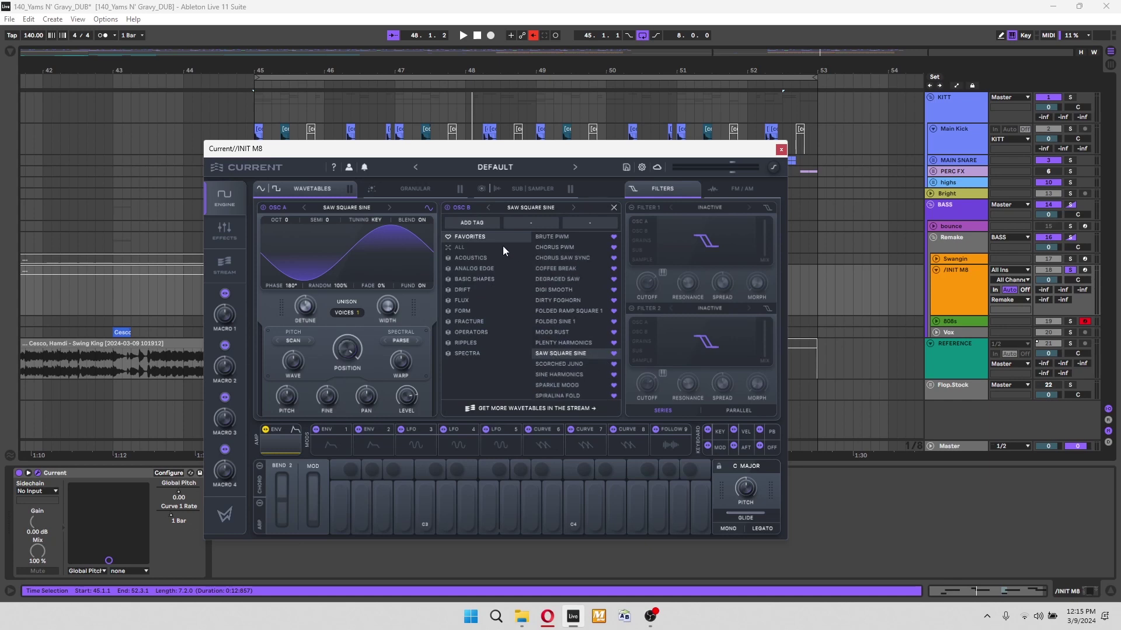
pyautogui.click(473, 249)
pyautogui.click(473, 237)
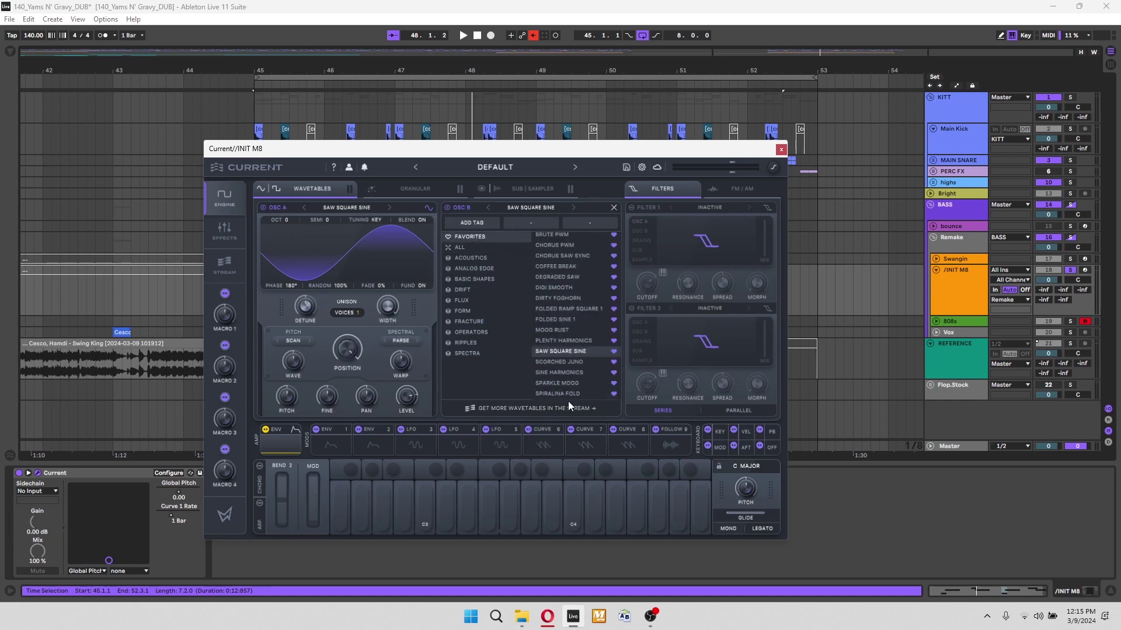
pyautogui.click(578, 372)
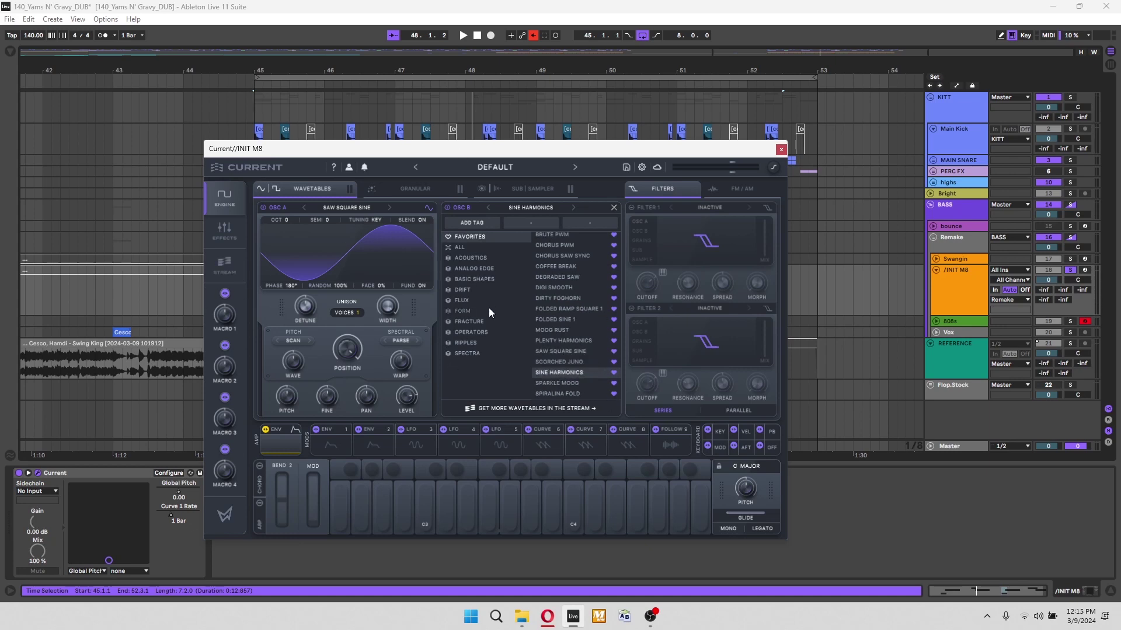
# Set oscillator B's wavetable position to 12% and lower oscillator A's position slightly from the pure sine.
pyautogui.scroll(1, 563, 324)
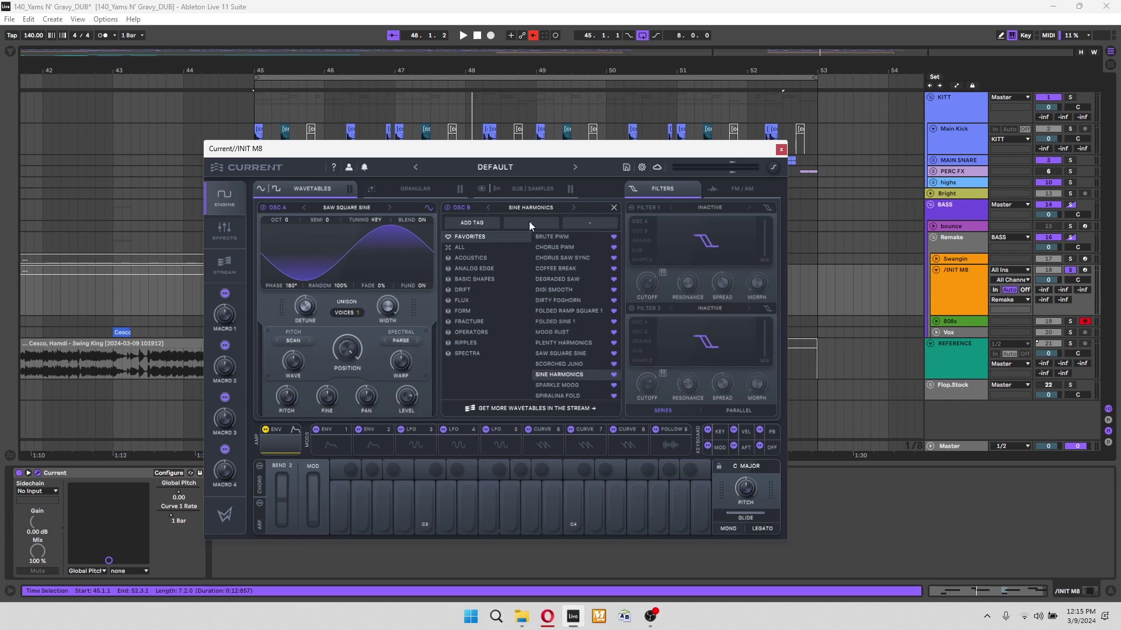
pyautogui.click(613, 208)
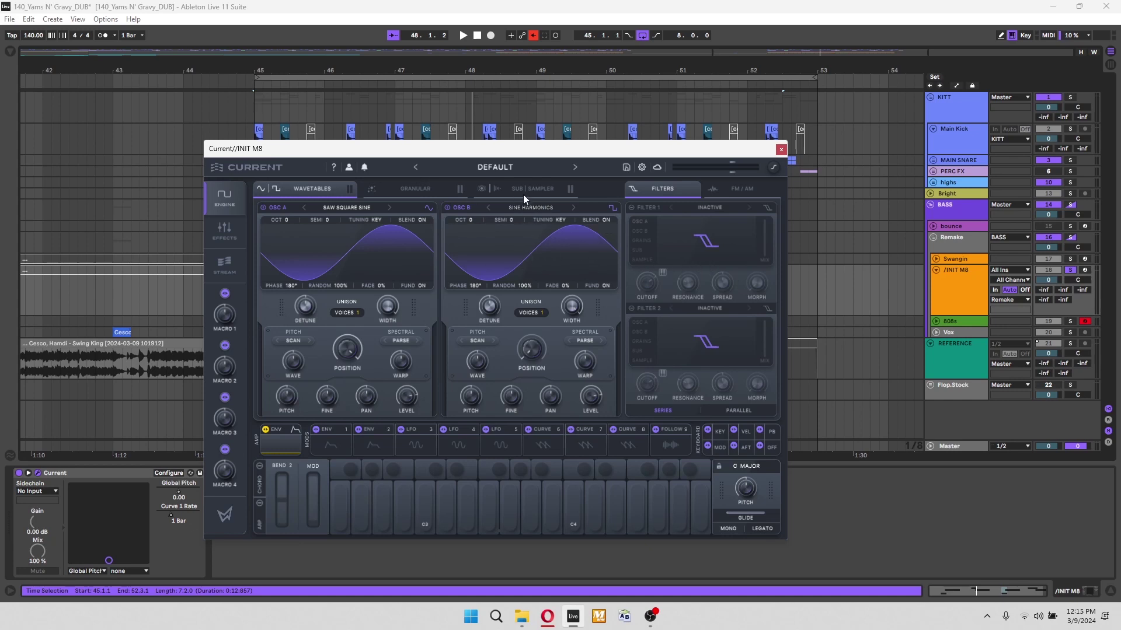
pyautogui.moveTo(534, 375)
pyautogui.moveTo(528, 352); pyautogui.dragTo(530, 343)
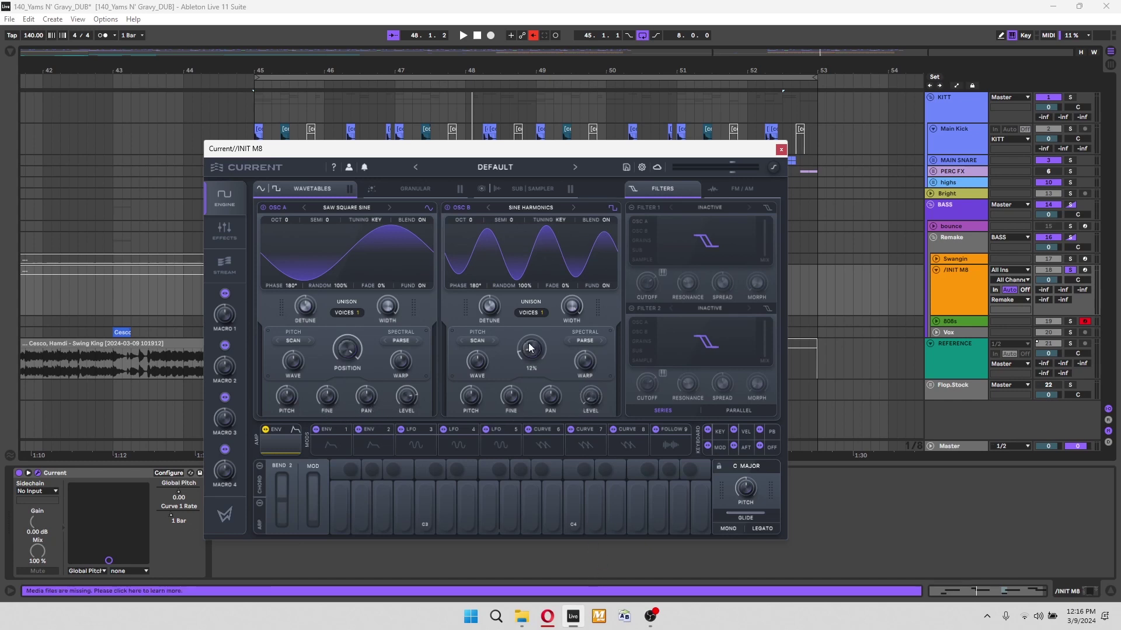
pyautogui.moveTo(342, 352); pyautogui.dragTo(348, 366)
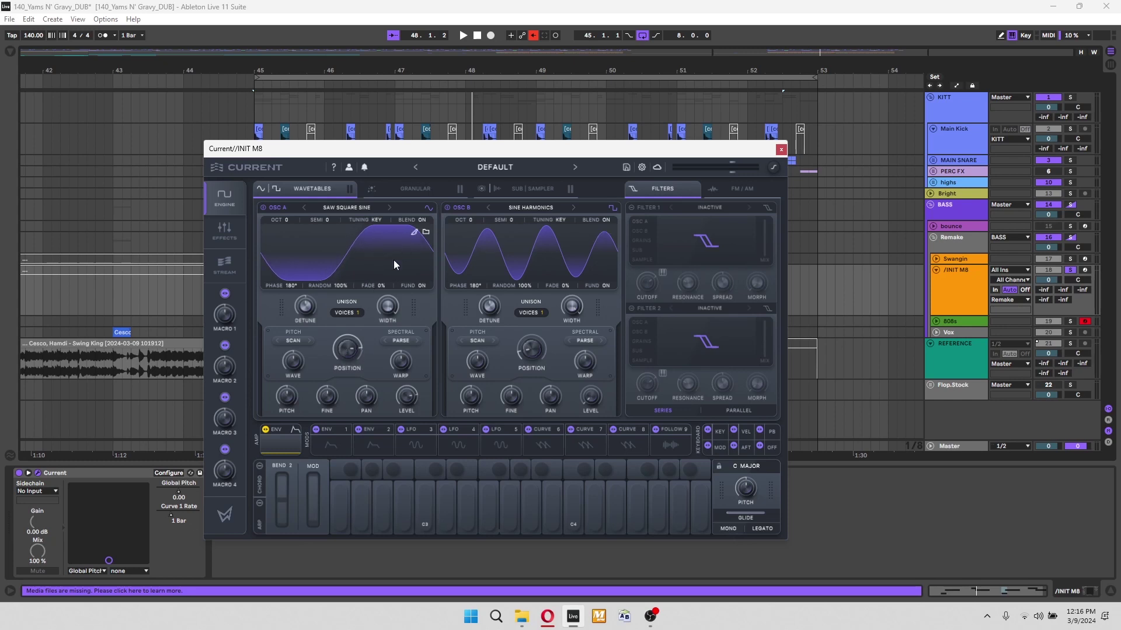
# Enable the sampler and load the GEAR STATIC 1 sample from the Noise category.
pyautogui.click(555, 189)
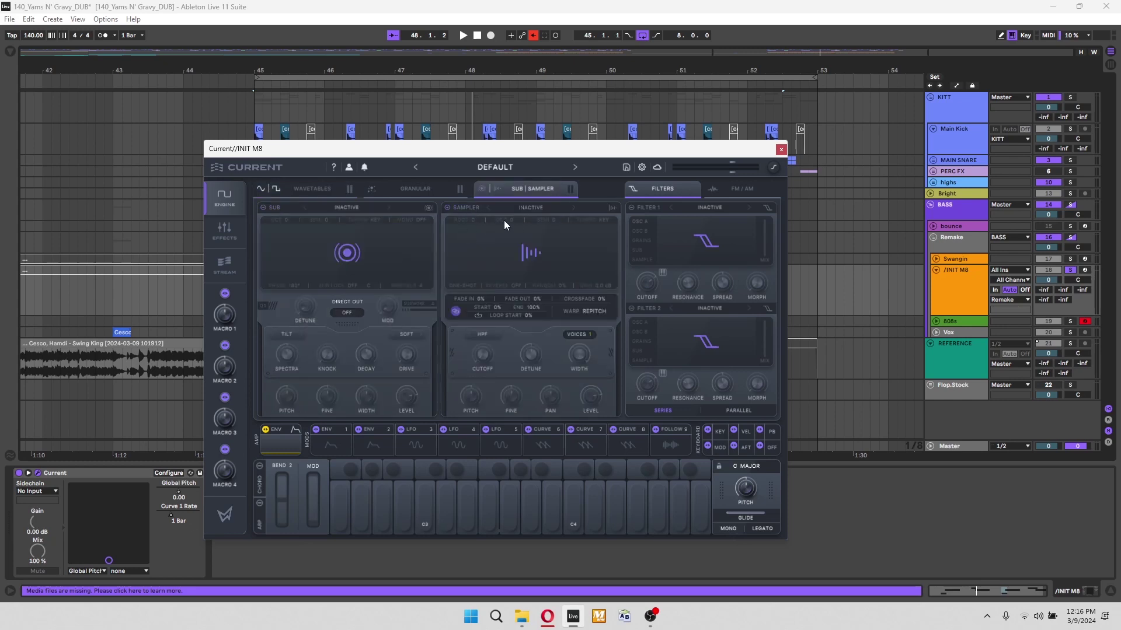
pyautogui.click(546, 207)
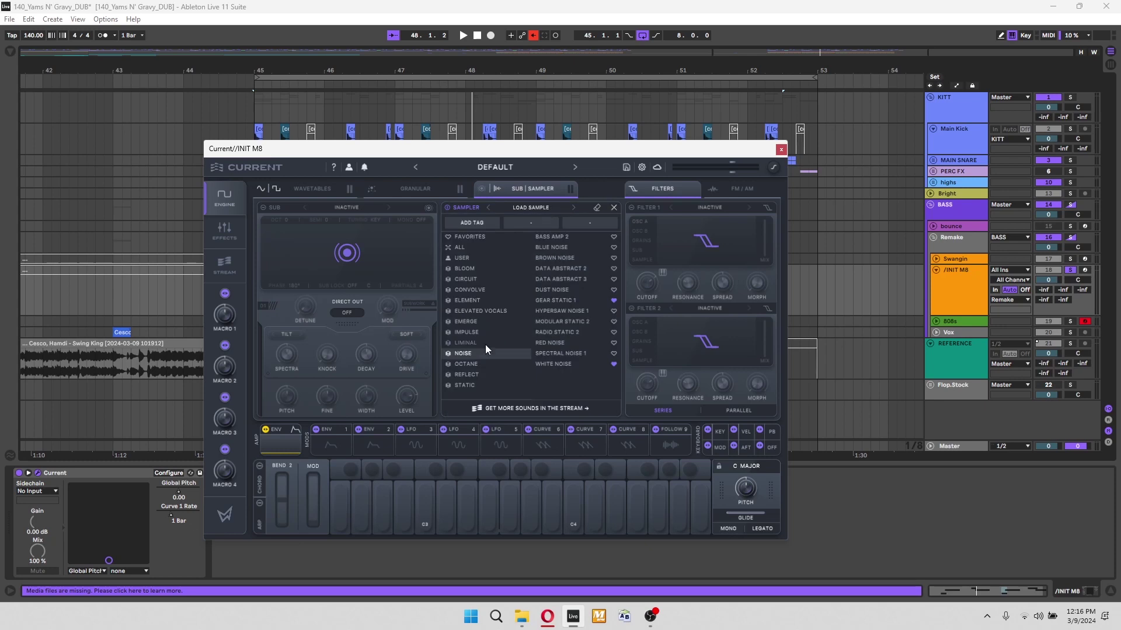
pyautogui.click(581, 301)
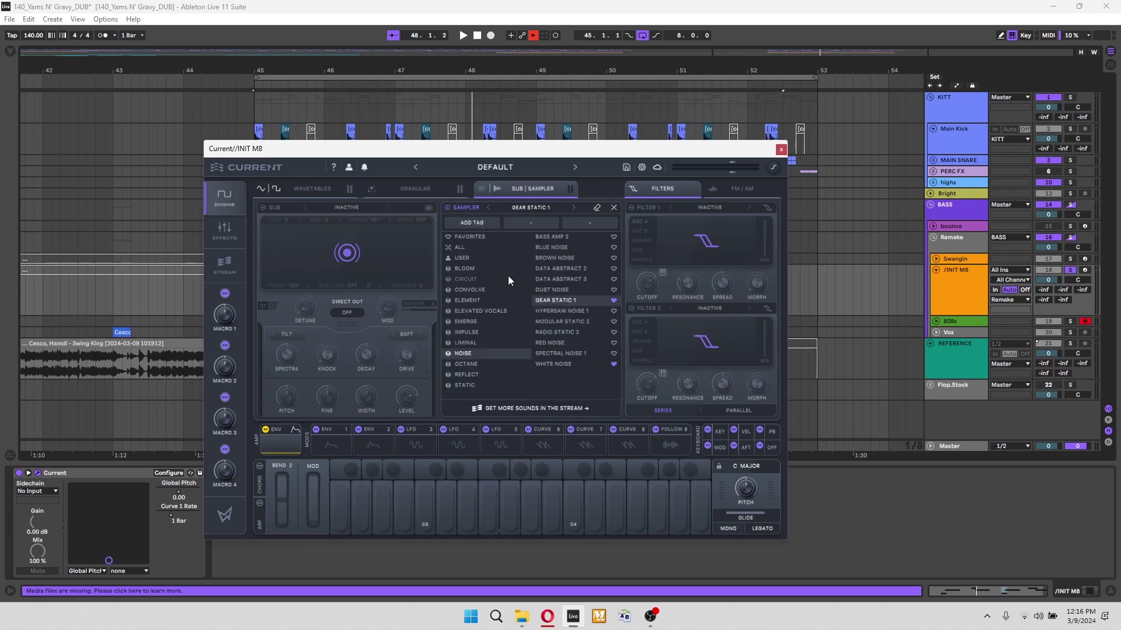
pyautogui.click(307, 189)
pyautogui.click(527, 186)
pyautogui.click(614, 209)
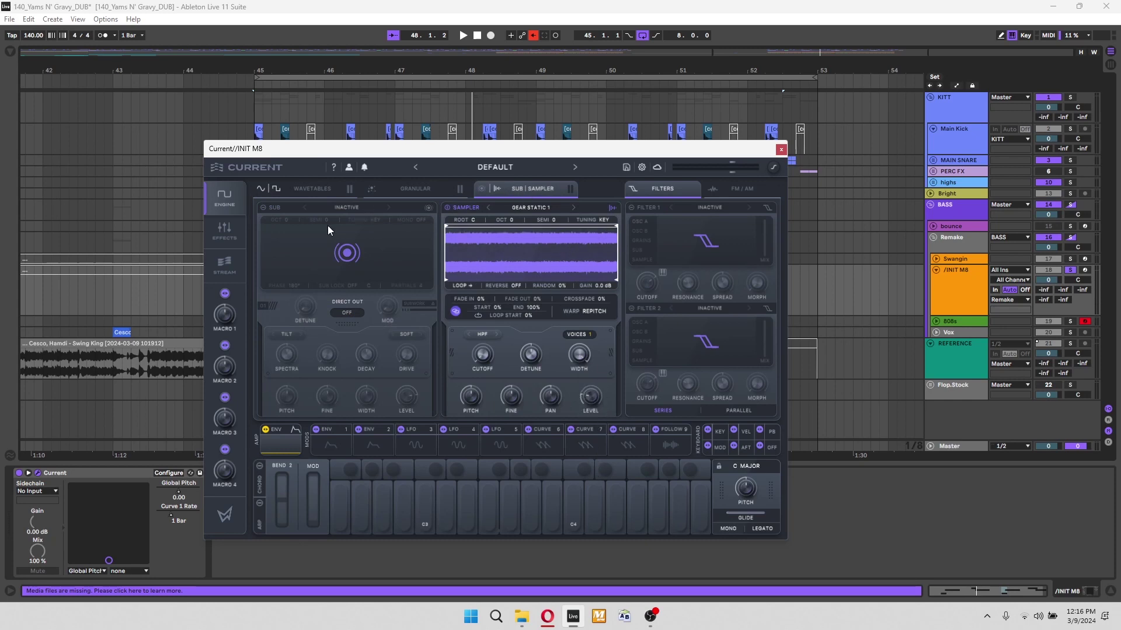
# Enable the sub oscillator at octave -1 and set oscillator A's octave to -3.
pyautogui.click(263, 208)
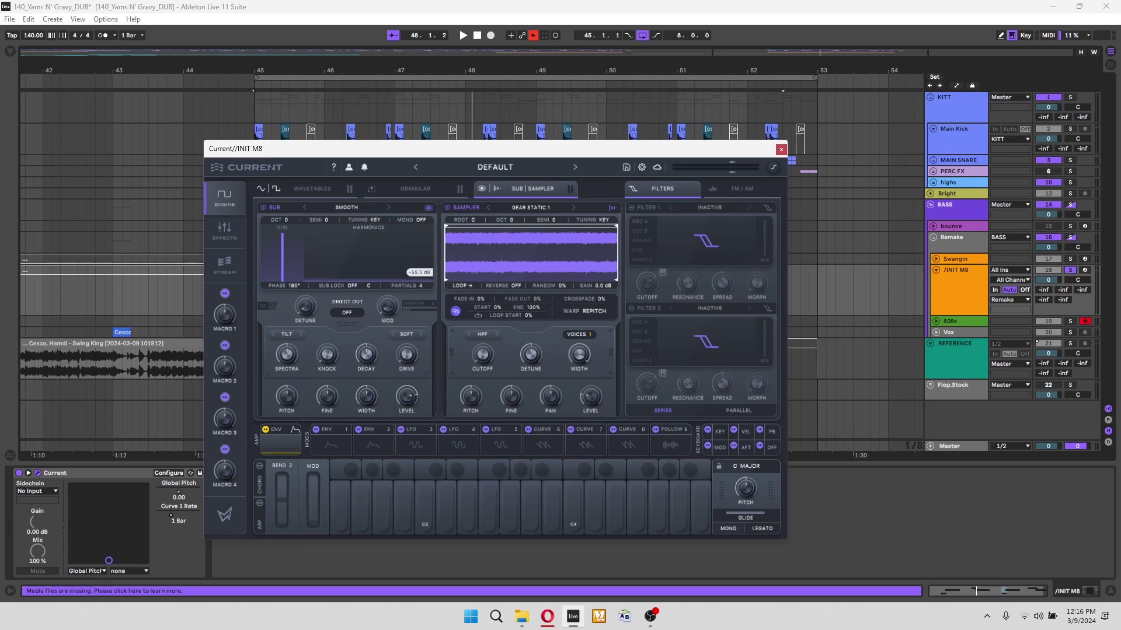
pyautogui.moveTo(286, 222); pyautogui.dragTo(290, 247)
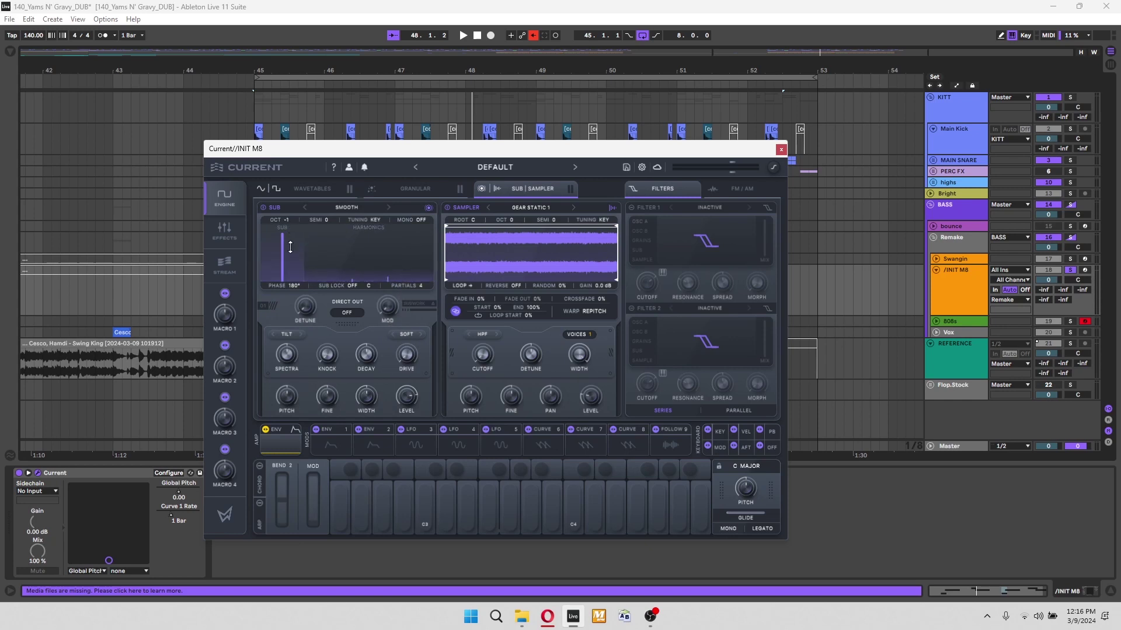
pyautogui.click(315, 188)
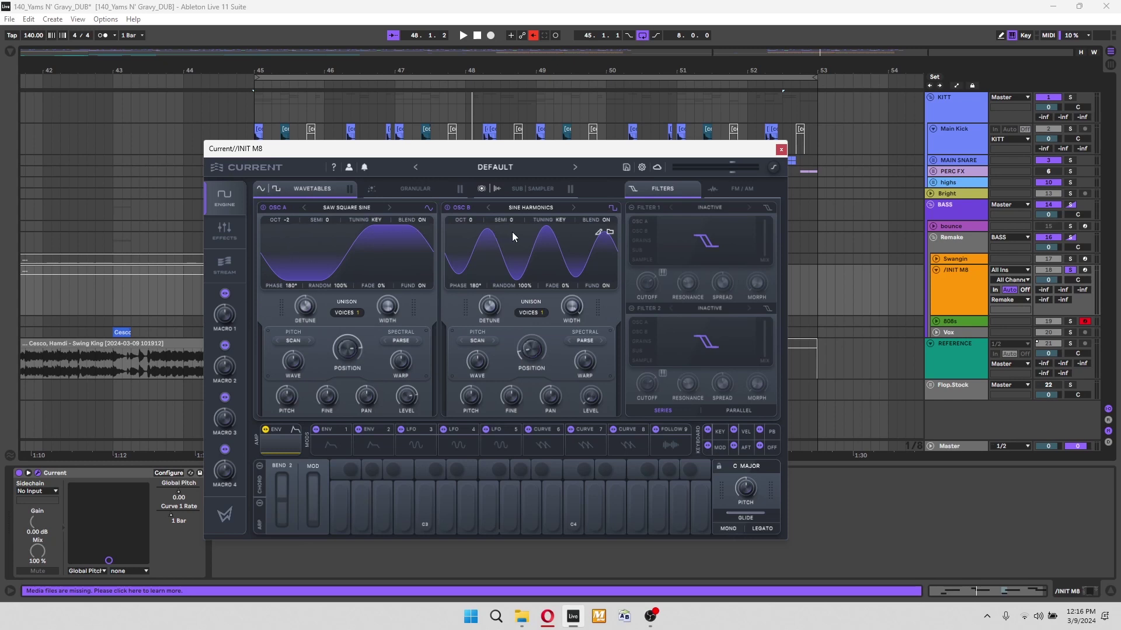
# Check the oscillator octaves in the Swangin track's original patch and set oscillator B on /INIT M8 to octave -1.
pyautogui.click(954, 258)
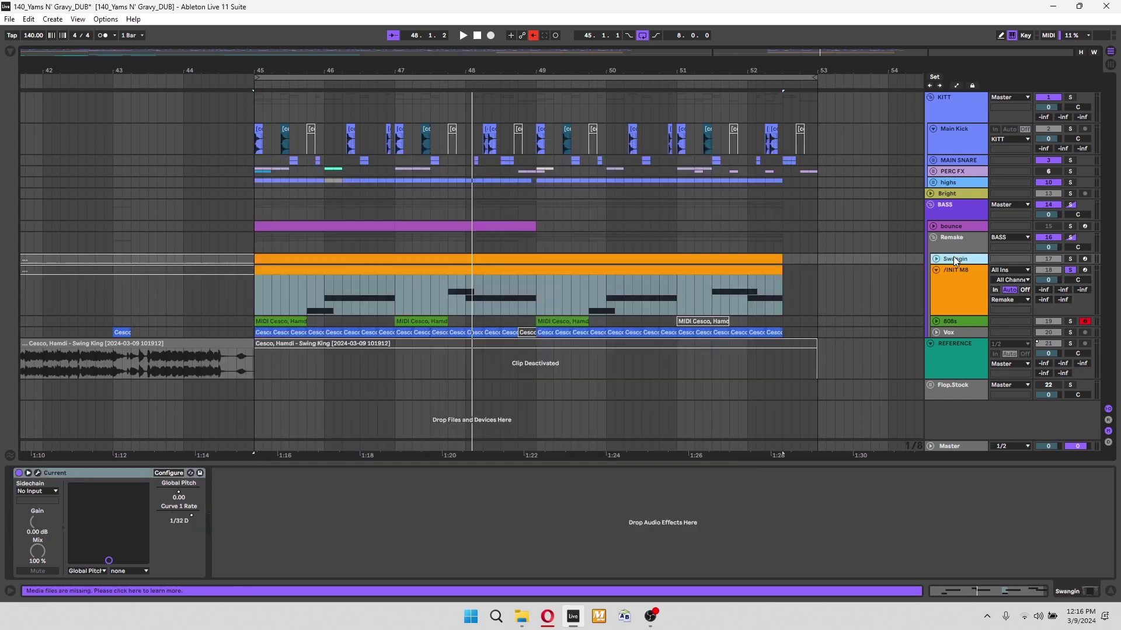
pyautogui.click(38, 473)
pyautogui.click(194, 209)
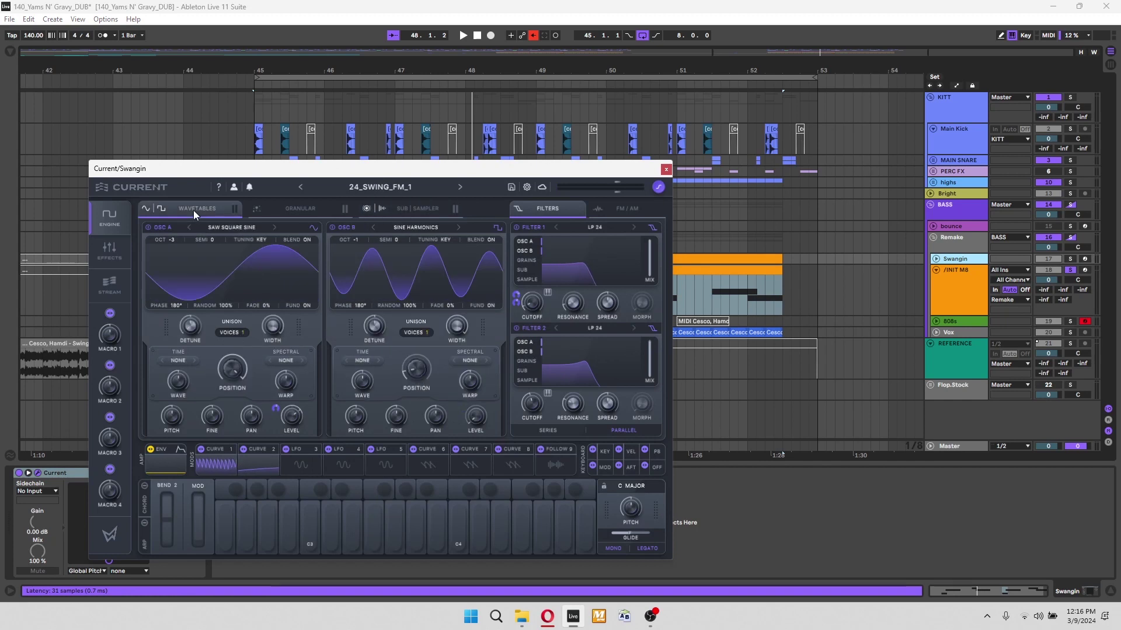
pyautogui.click(666, 172)
pyautogui.click(968, 310)
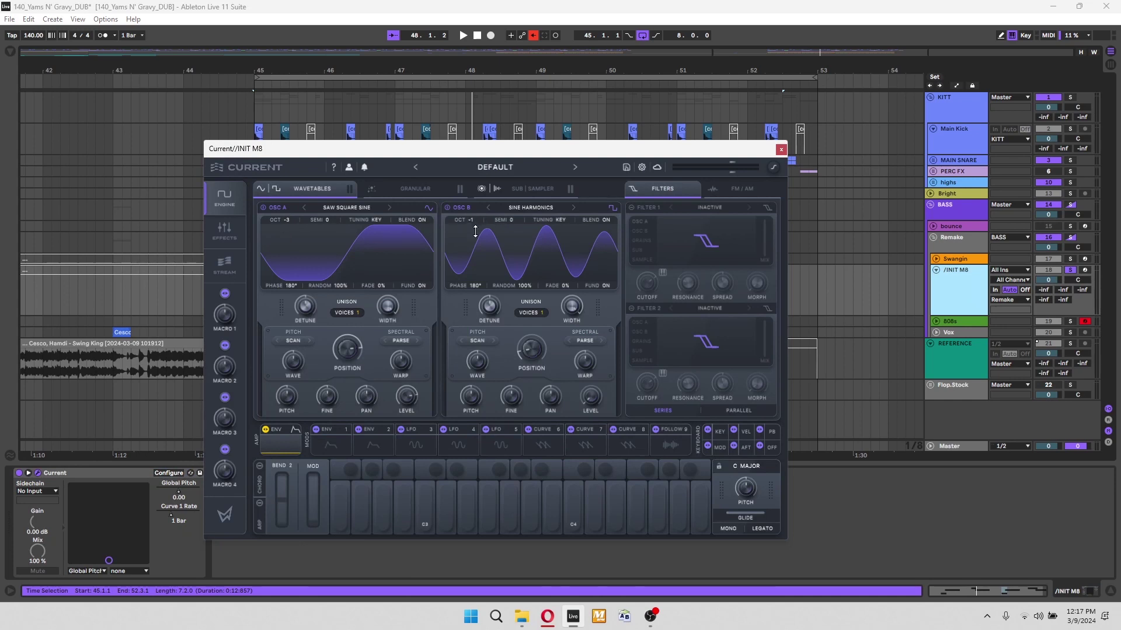
# Close the synth window and examine the MIDI notes in the /INIT M8 clip.
pyautogui.moveTo(572, 152); pyautogui.dragTo(571, 349)
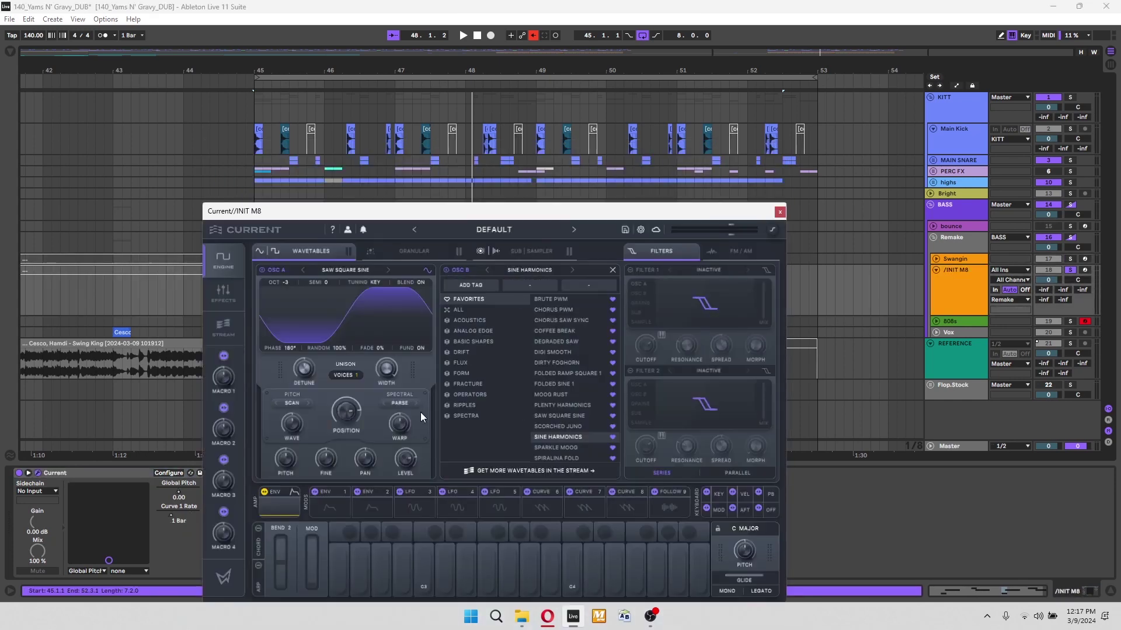
pyautogui.click(856, 276)
pyautogui.click(780, 212)
pyautogui.doubleClick(624, 273)
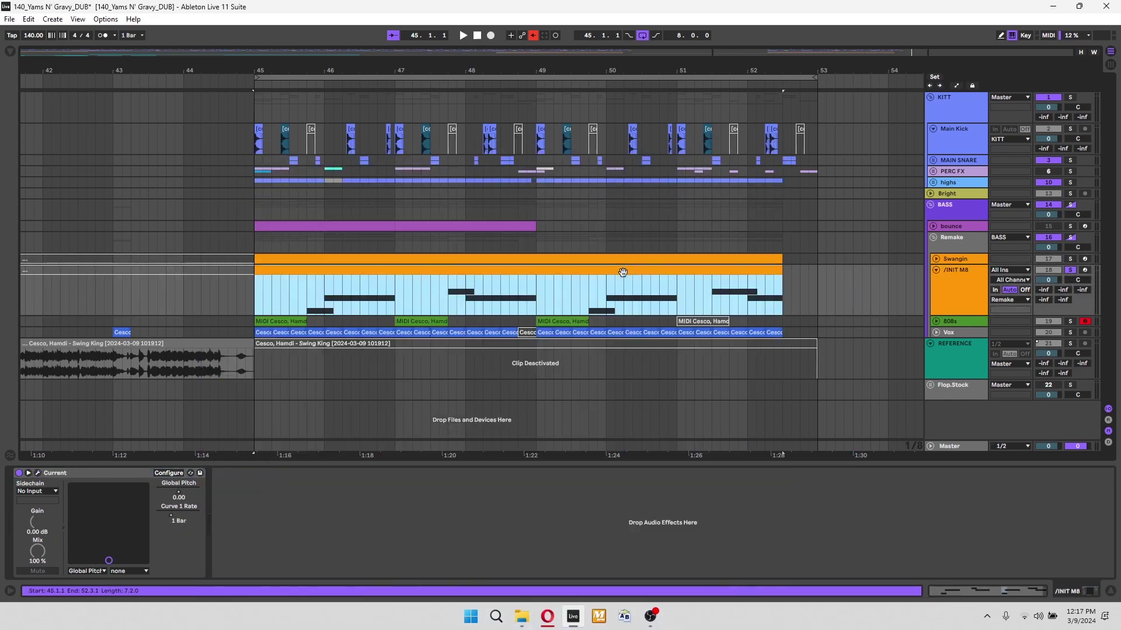
pyautogui.click(648, 507)
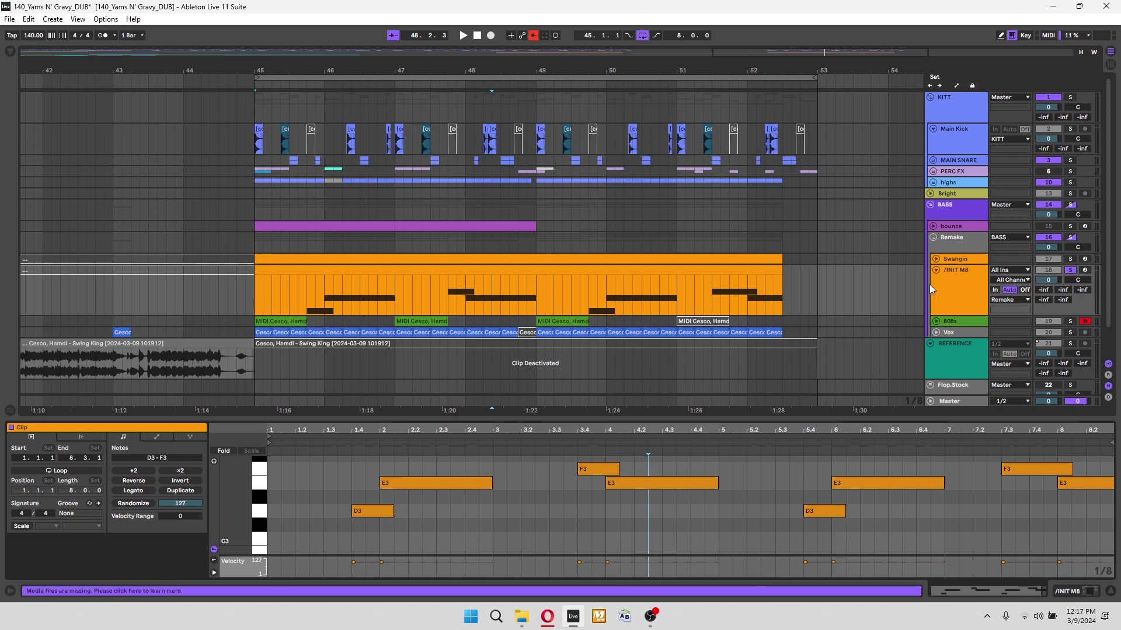
pyautogui.click(947, 290)
pyautogui.click(1085, 592)
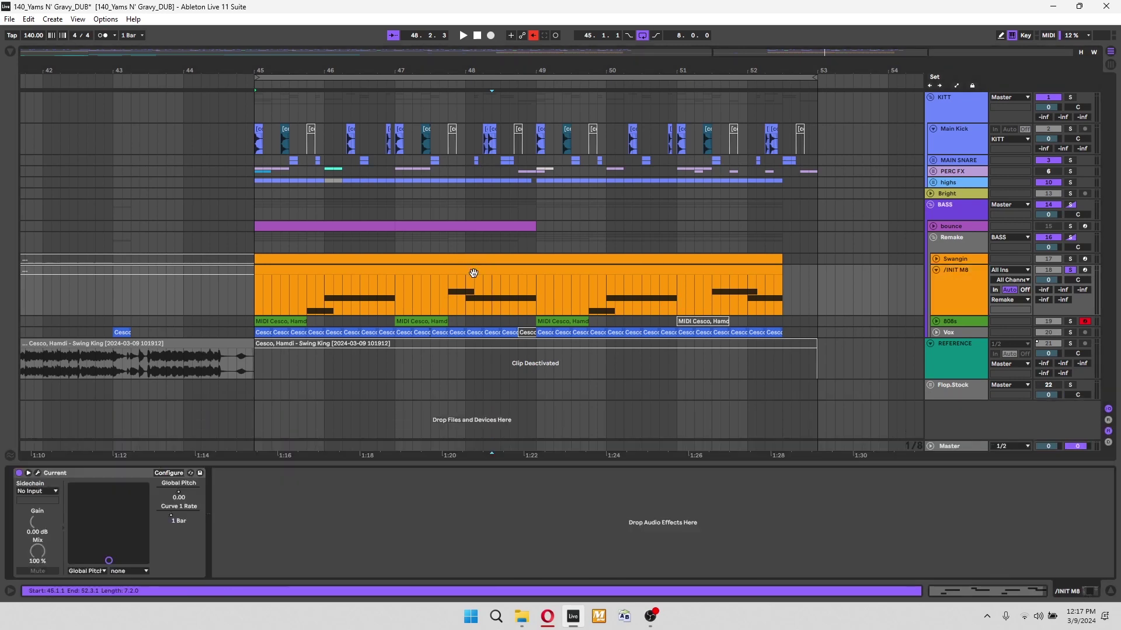
# Reopen Current on the /INIT M8 track and select the bass phrase from 45.4.1 to 47.1.1 in its clip.
pyautogui.click(450, 277)
pyautogui.click(38, 473)
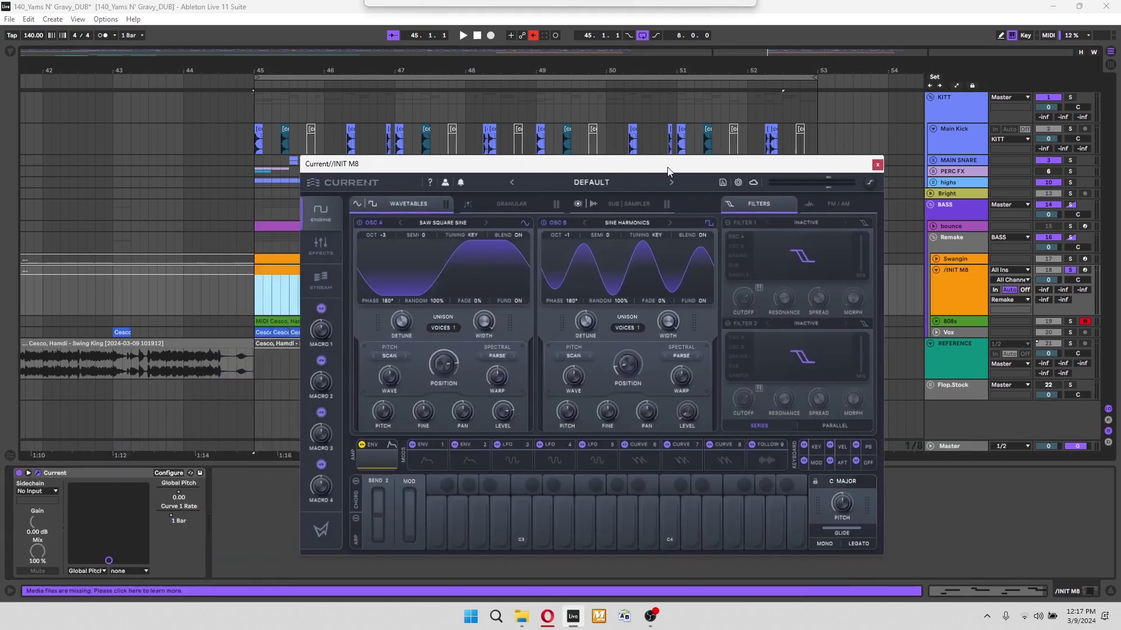
pyautogui.moveTo(669, 170); pyautogui.dragTo(833, 188)
pyautogui.click(439, 286)
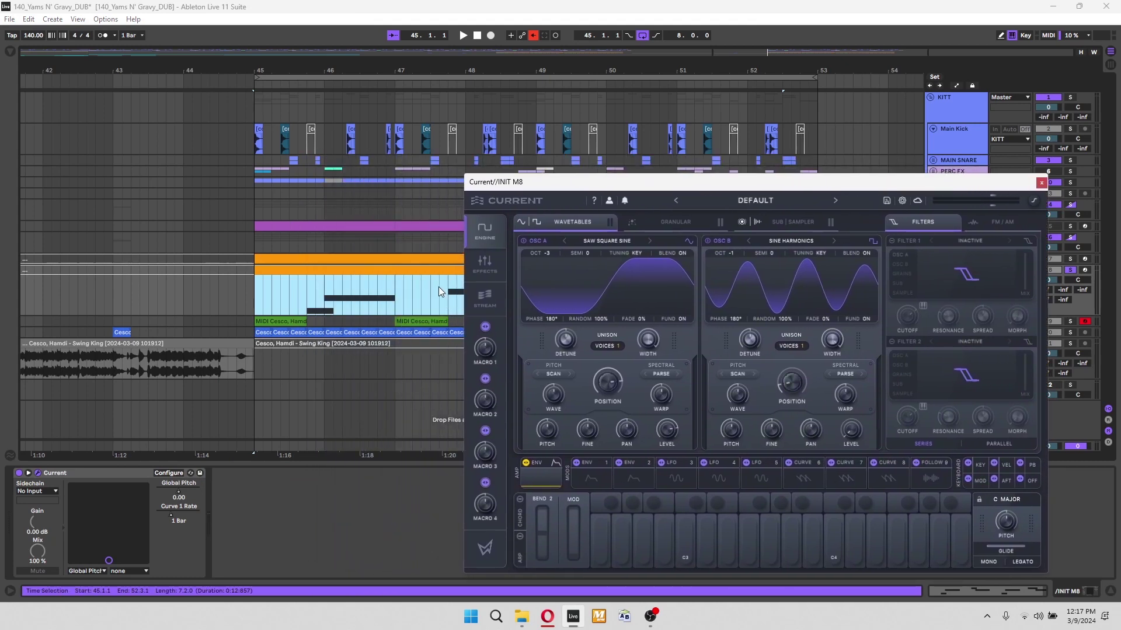
pyautogui.click(398, 293)
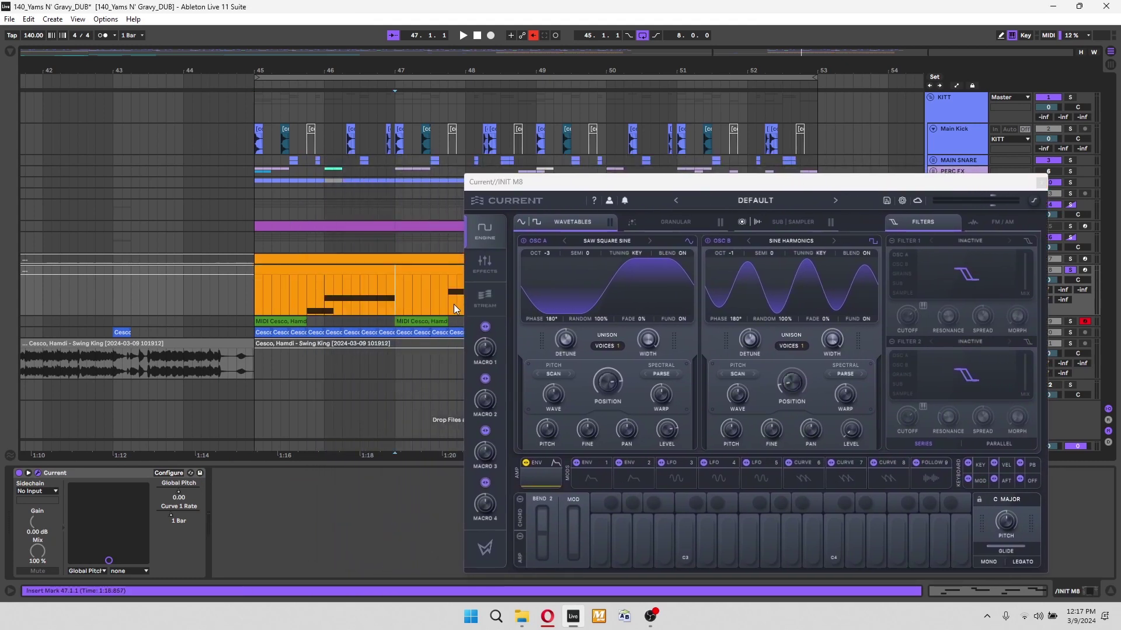
pyautogui.moveTo(328, 294); pyautogui.dragTo(389, 309)
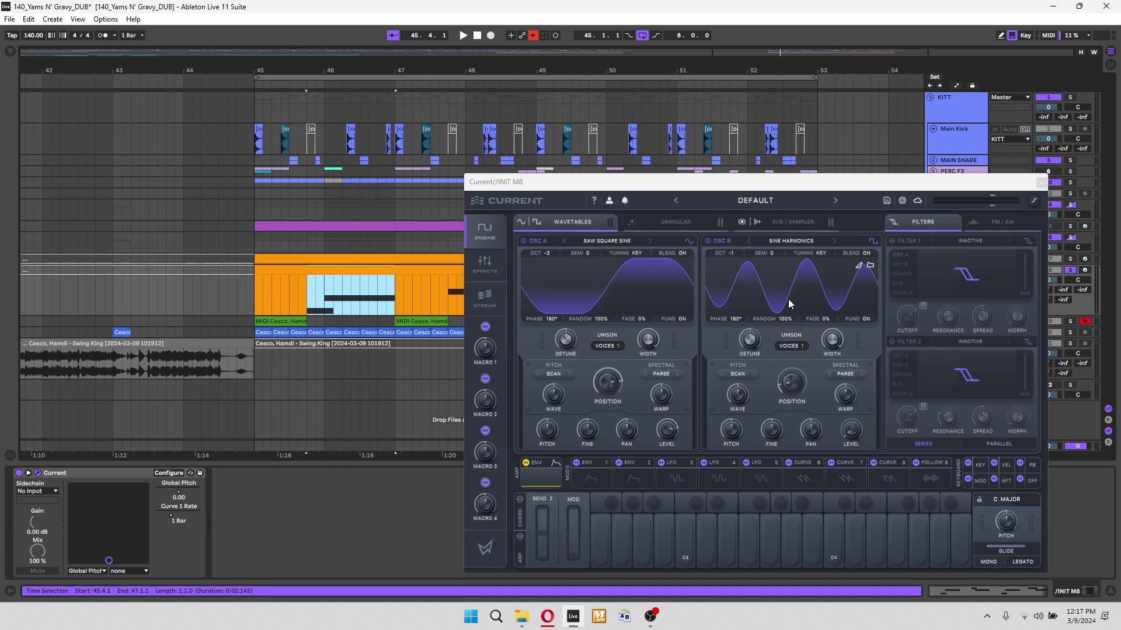
pyautogui.moveTo(773, 186); pyautogui.dragTo(770, 184)
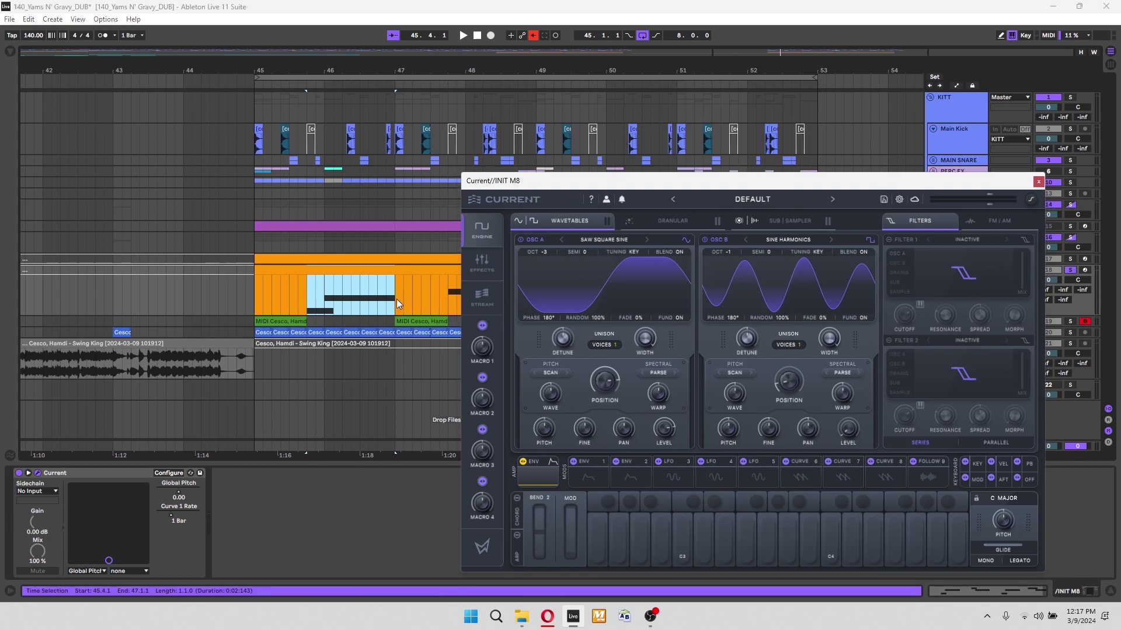
pyautogui.moveTo(841, 188); pyautogui.dragTo(748, 182)
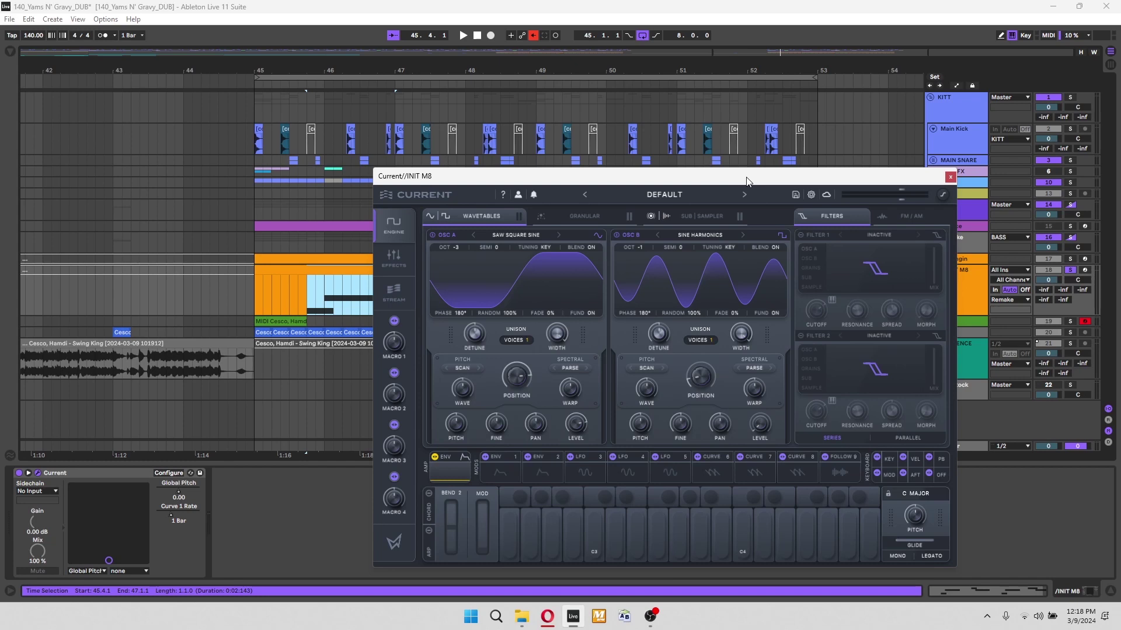
pyautogui.moveTo(712, 180)
pyautogui.mouseDown()
pyautogui.moveTo(696, 181)
pyautogui.moveTo(724, 184)
pyautogui.mouseUp()
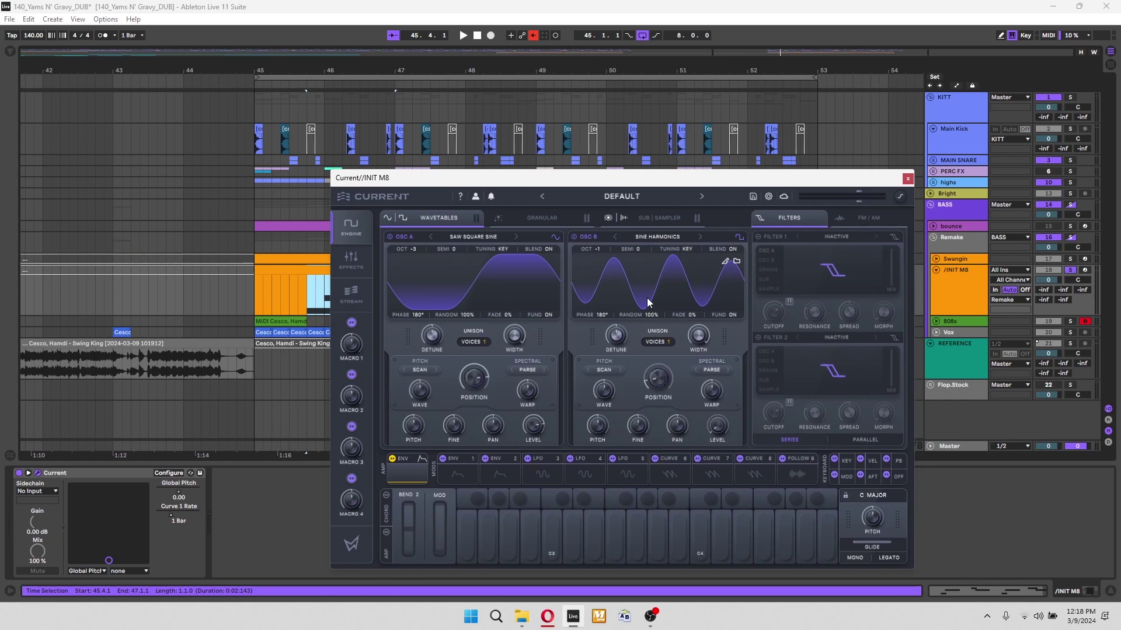
# Show the FM/AM settings and change the first modulator from an envelope to a Curve.
pyautogui.click(864, 219)
pyautogui.click(450, 476)
pyautogui.click(456, 461)
pyautogui.click(459, 470)
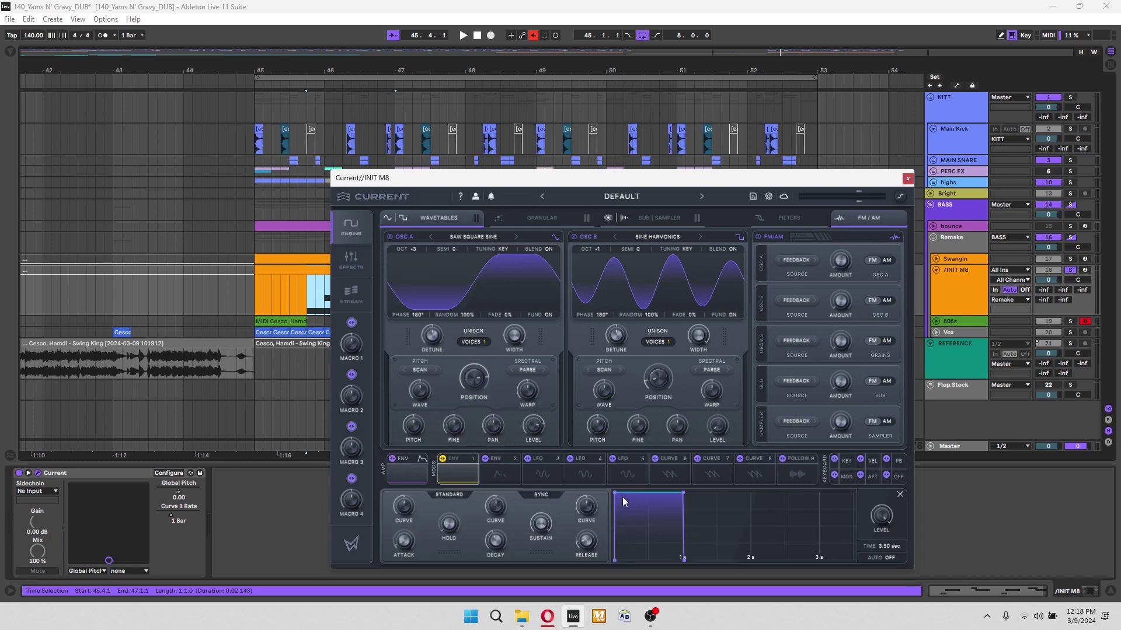
pyautogui.click(479, 463)
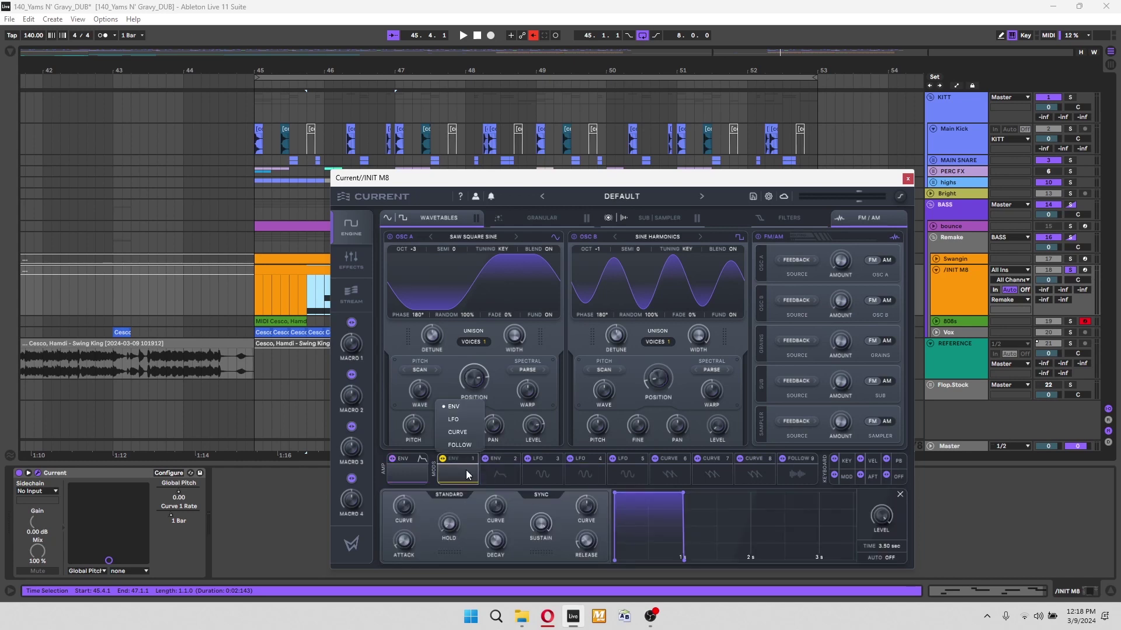
pyautogui.click(459, 433)
# Shape Curve 1 with a short rise to an early peak and a long decay, and set its rate to 1/32 D.
pyautogui.moveTo(672, 495); pyautogui.dragTo(552, 500)
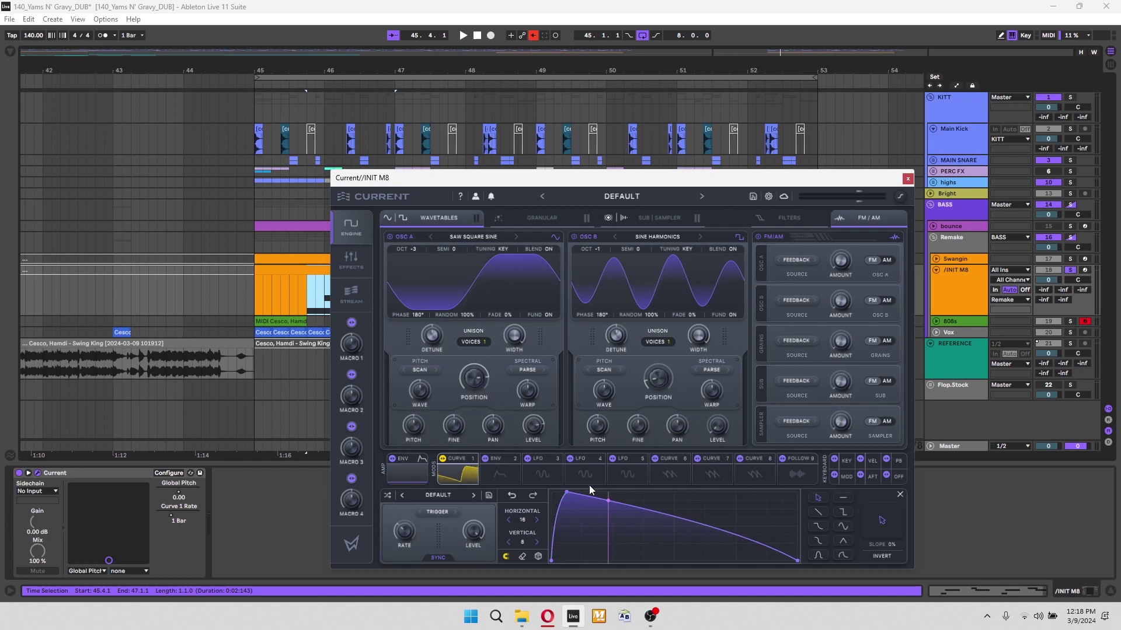
pyautogui.moveTo(568, 492); pyautogui.dragTo(582, 492)
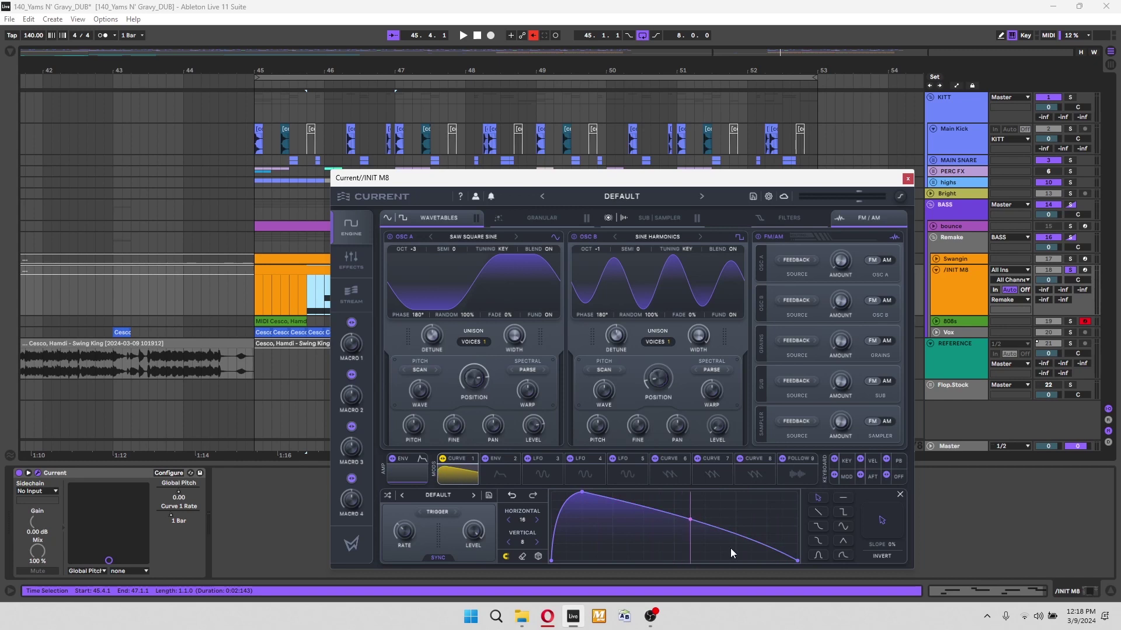
pyautogui.moveTo(400, 538); pyautogui.dragTo(404, 491)
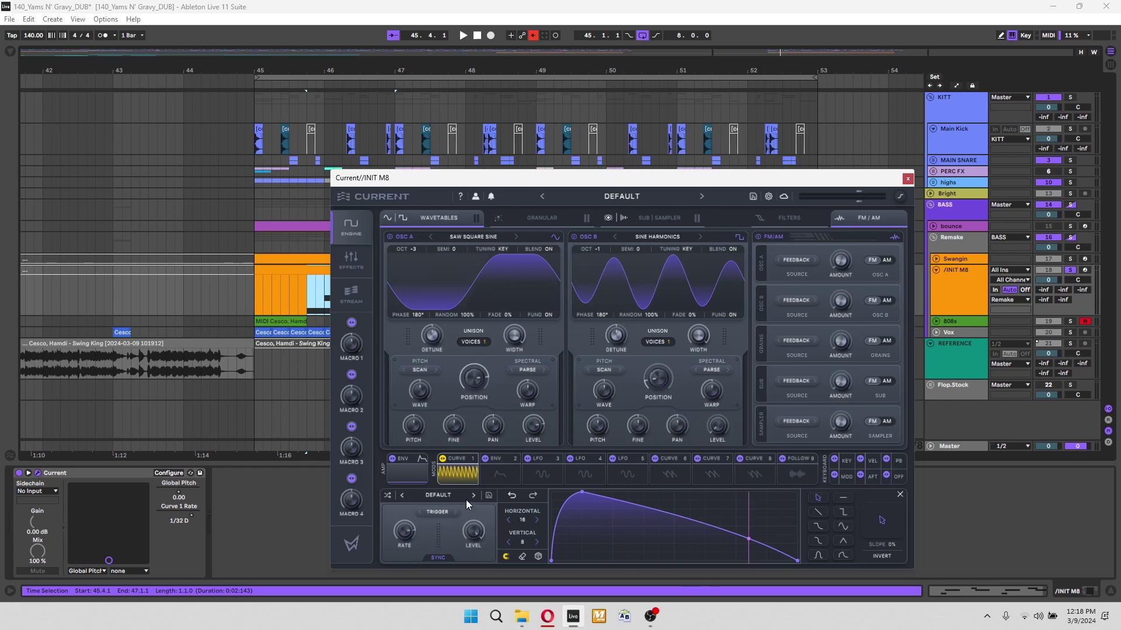
# Modulate oscillator A's FM amount with Curve 1, use OSC B as its source, and set oscillator B's level to -INF dB.
pyautogui.moveTo(442, 459); pyautogui.dragTo(818, 244)
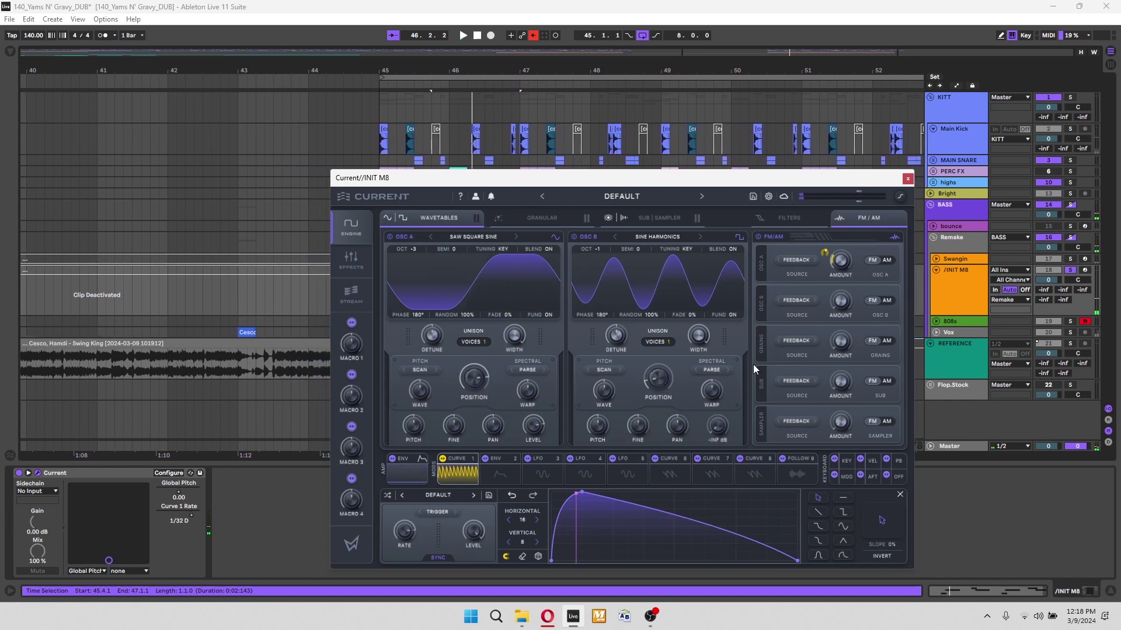
pyautogui.click(796, 259)
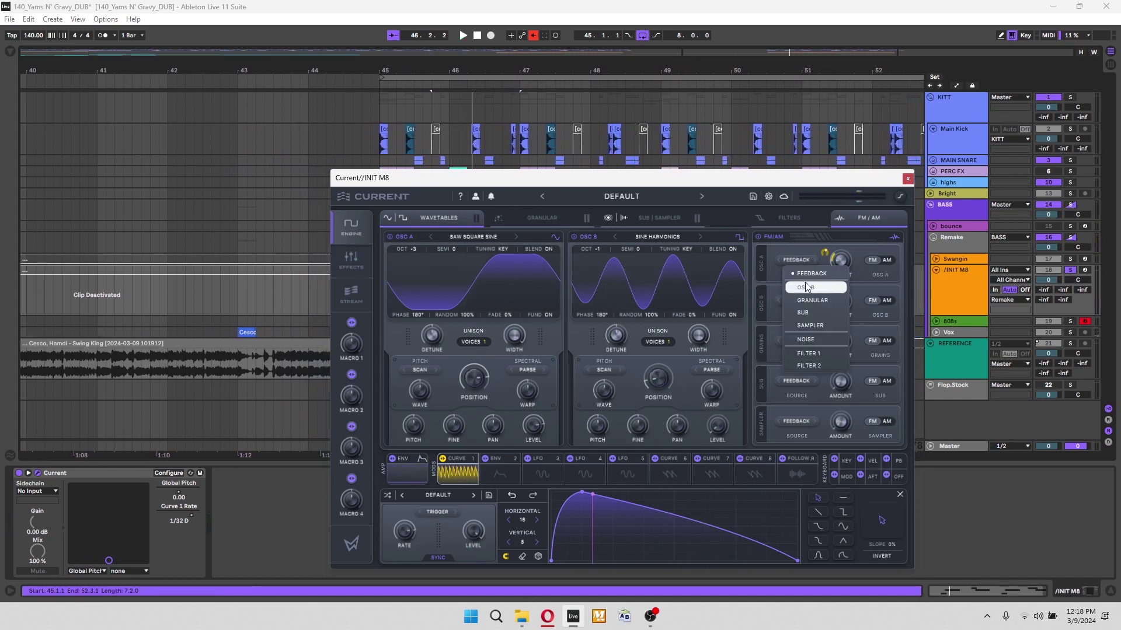
pyautogui.click(817, 288)
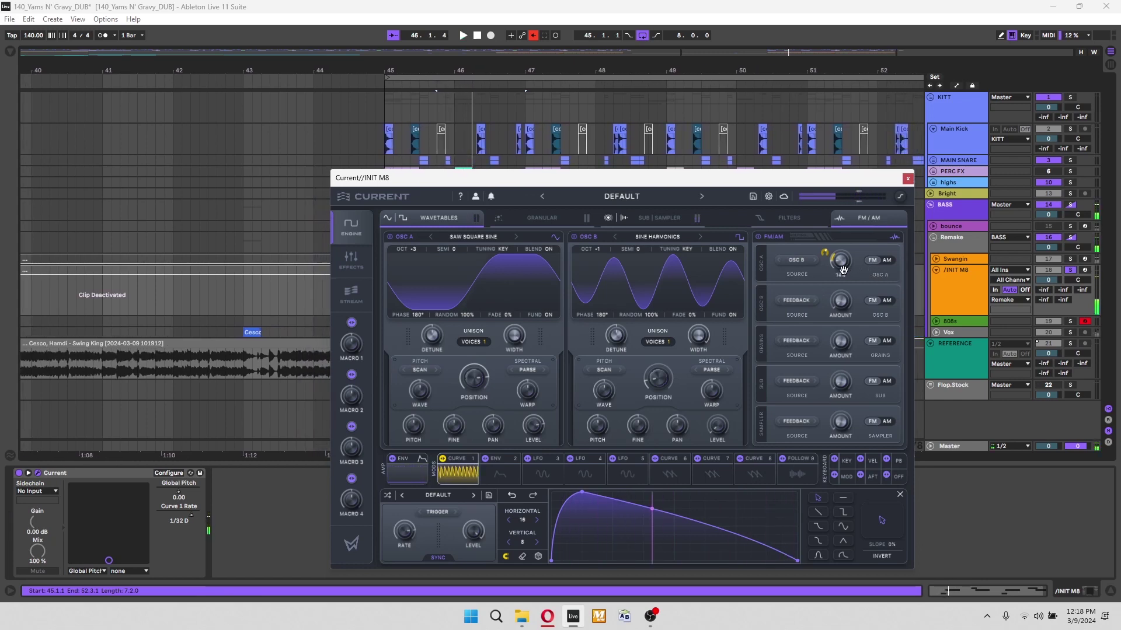
# Audition the FM bass and set the FM source for oscillator B to OSC A.
pyautogui.press('space')
pyautogui.press('space')
pyautogui.click(814, 300)
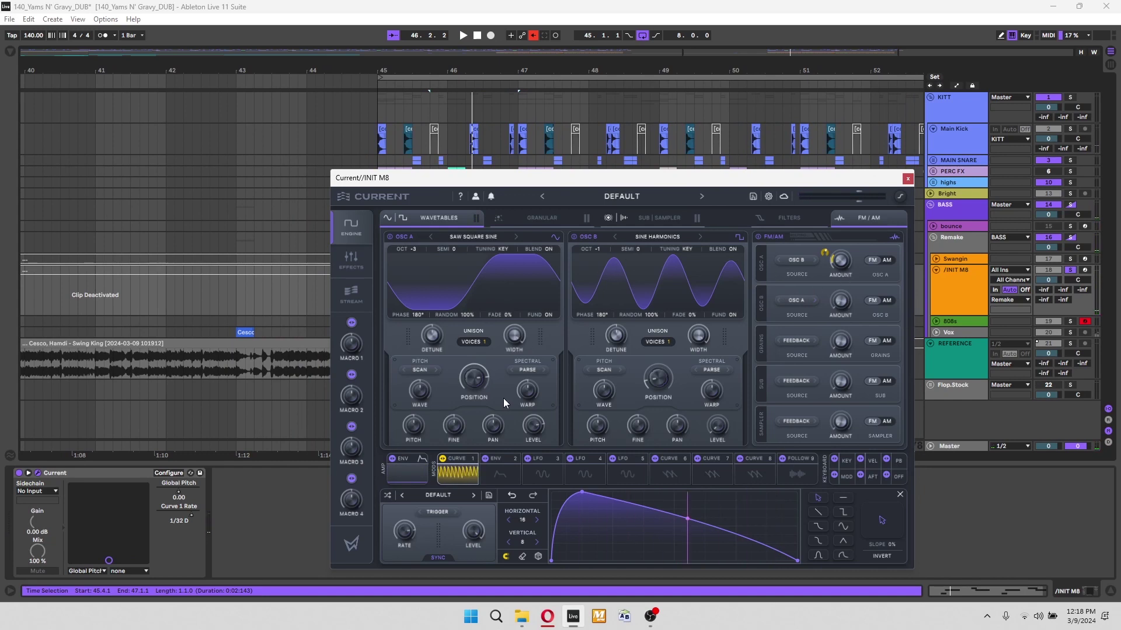
pyautogui.moveTo(459, 373)
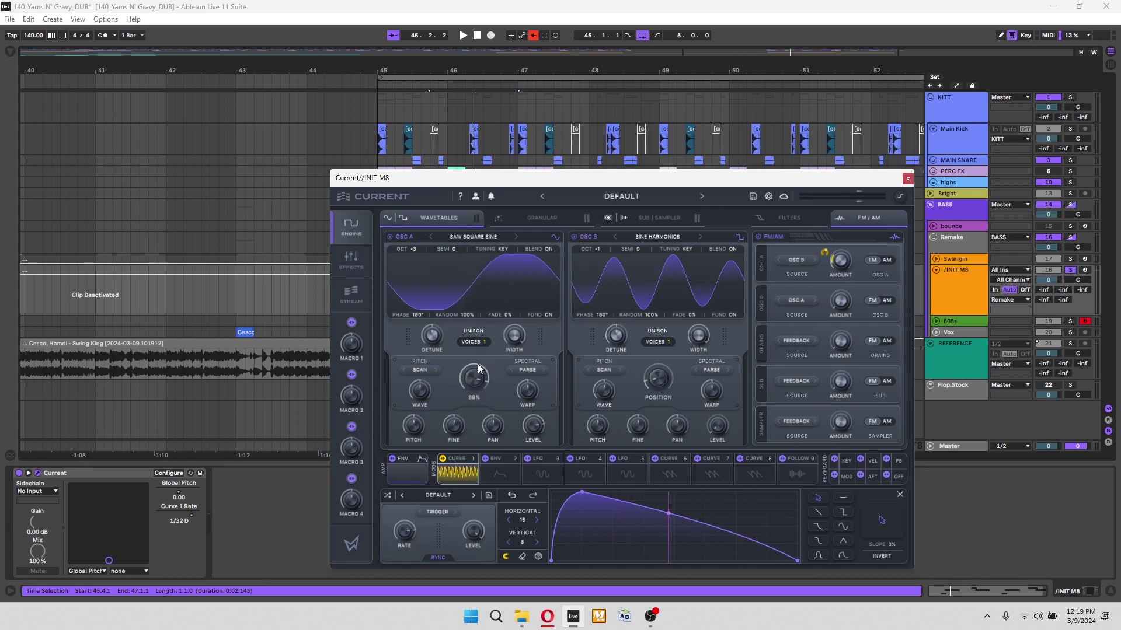
# Modulate the sampler's level, based at -14.8 dB, and the sub's level, based at -5.8 dB, with Curve 1.
pyautogui.click(654, 217)
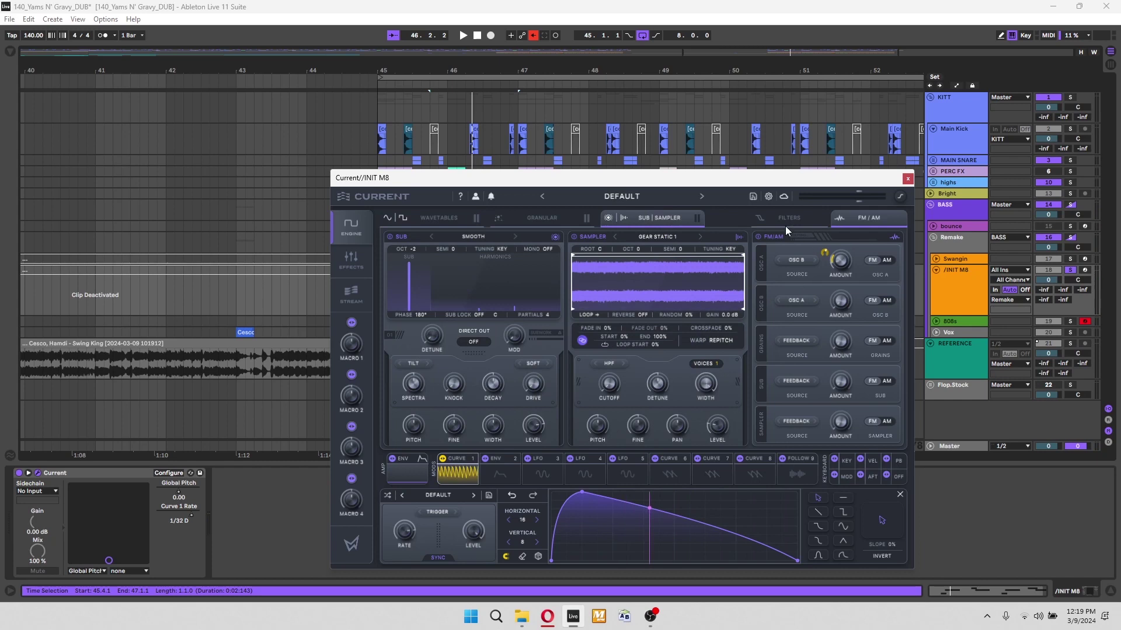
pyautogui.click(440, 218)
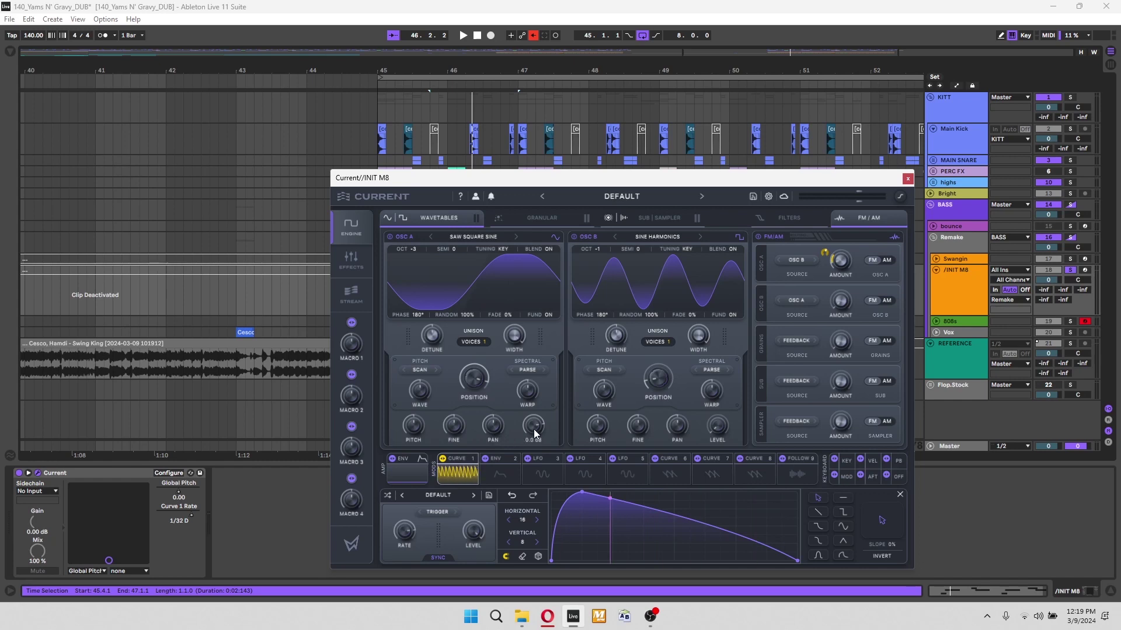
pyautogui.click(662, 216)
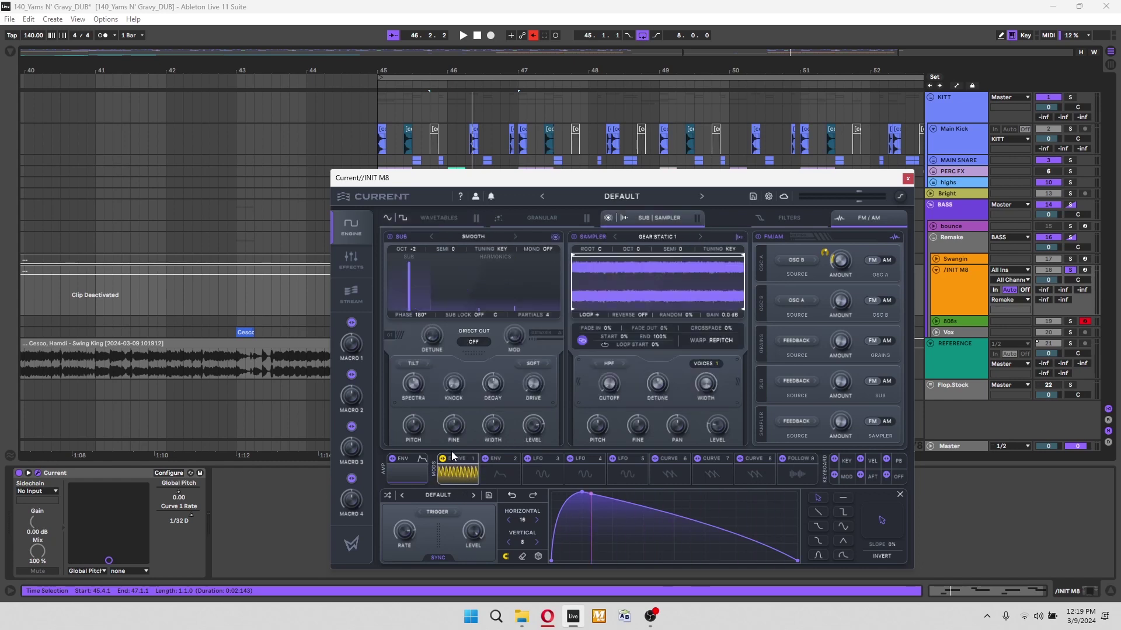
pyautogui.moveTo(443, 459); pyautogui.dragTo(716, 435)
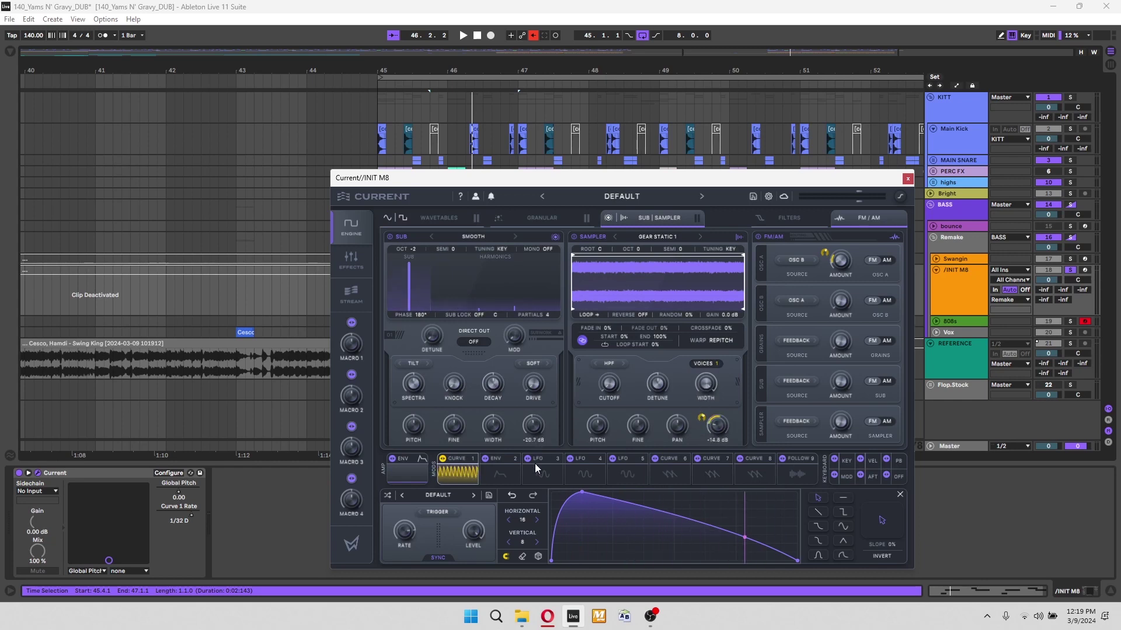
pyautogui.moveTo(459, 472)
pyautogui.mouseDown()
pyautogui.moveTo(531, 429)
pyautogui.moveTo(522, 395)
pyautogui.mouseUp()
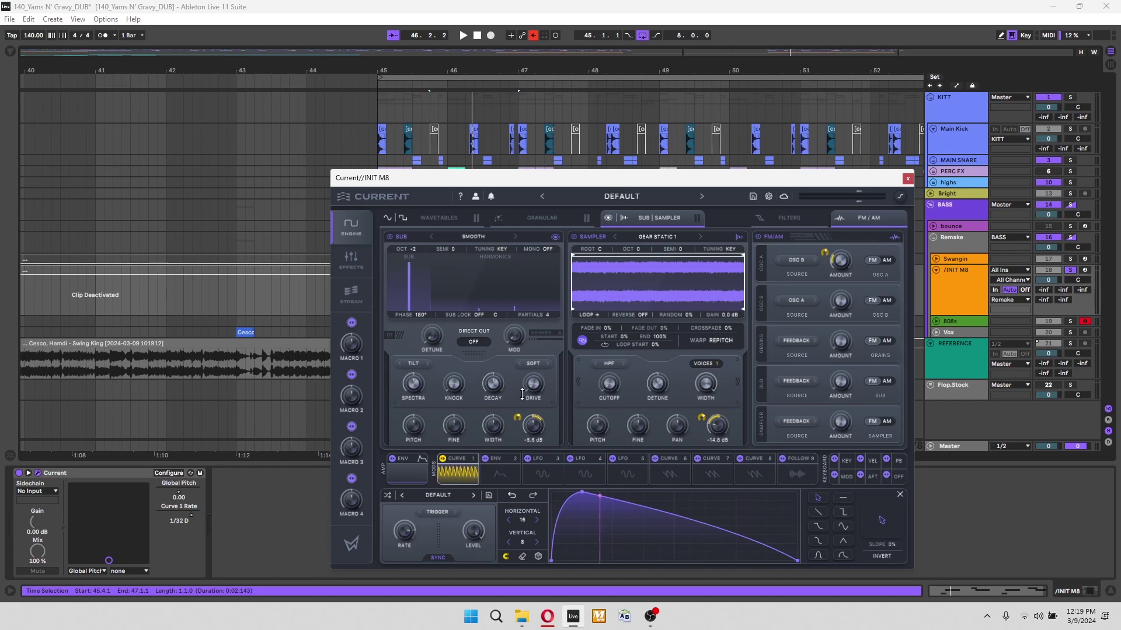
# Change the sub's drive type from Soft to Noise.
pyautogui.click(534, 363)
pyautogui.click(636, 379)
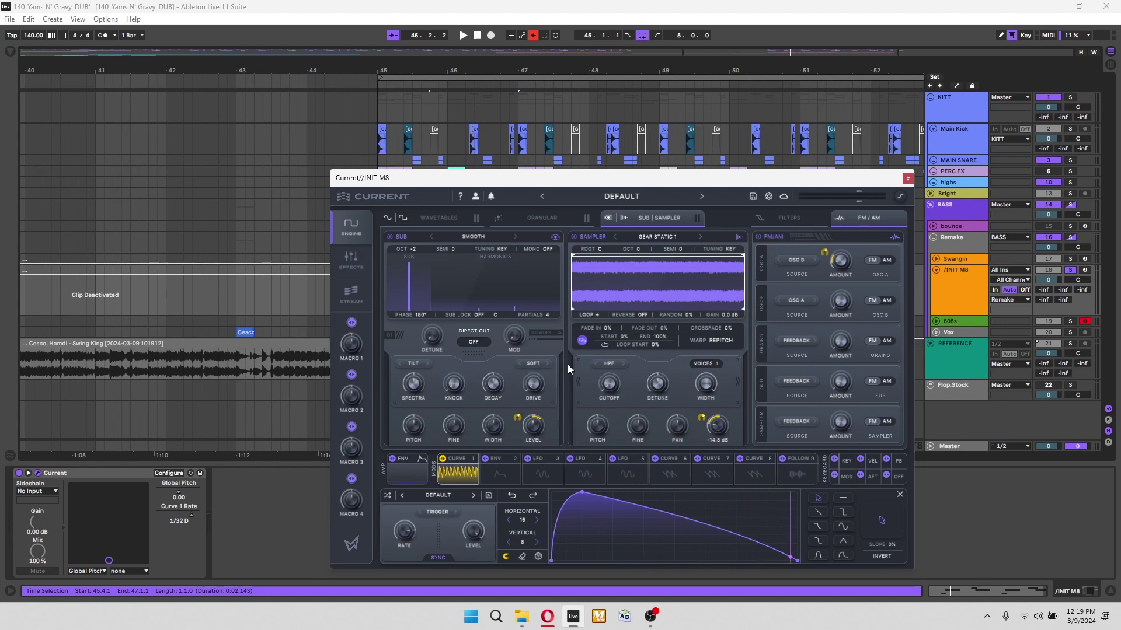
pyautogui.click(538, 365)
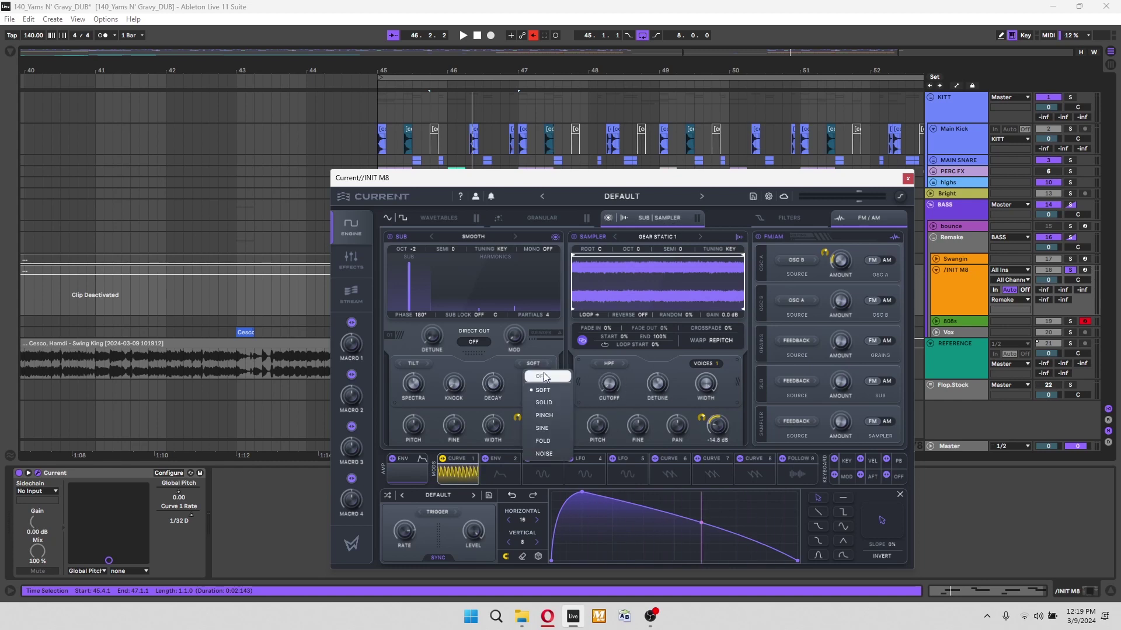
pyautogui.click(546, 453)
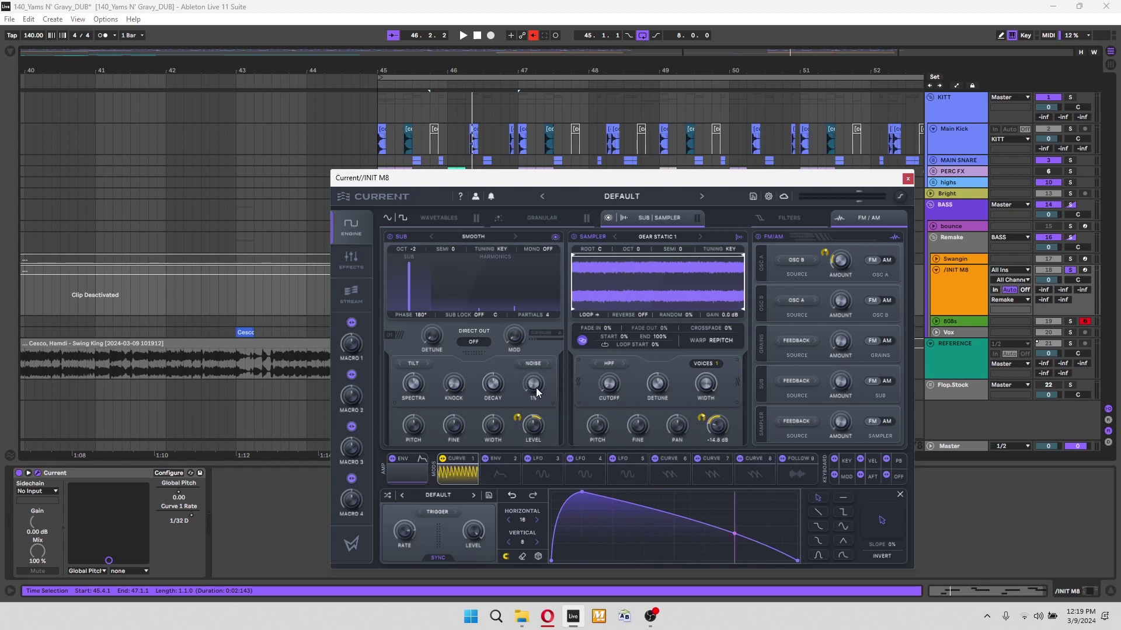
# Audition the bass with the sampler bypassed while adjusting the sub's drive, and switch the sampler back on.
pyautogui.press('space')
pyautogui.click(574, 237)
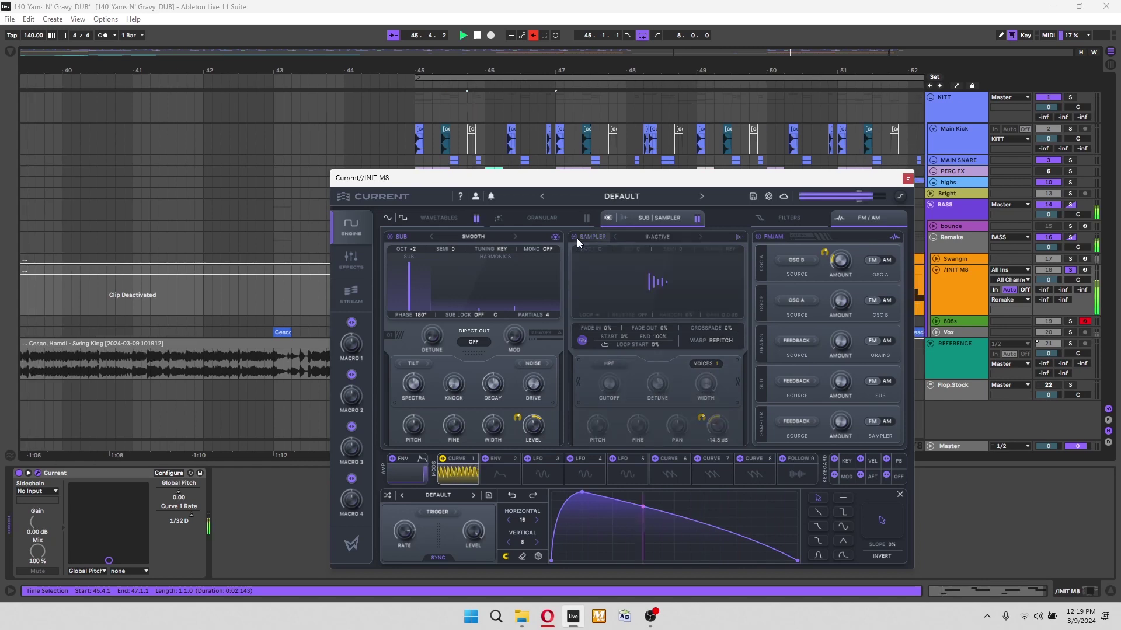
pyautogui.moveTo(533, 385); pyautogui.dragTo(534, 359)
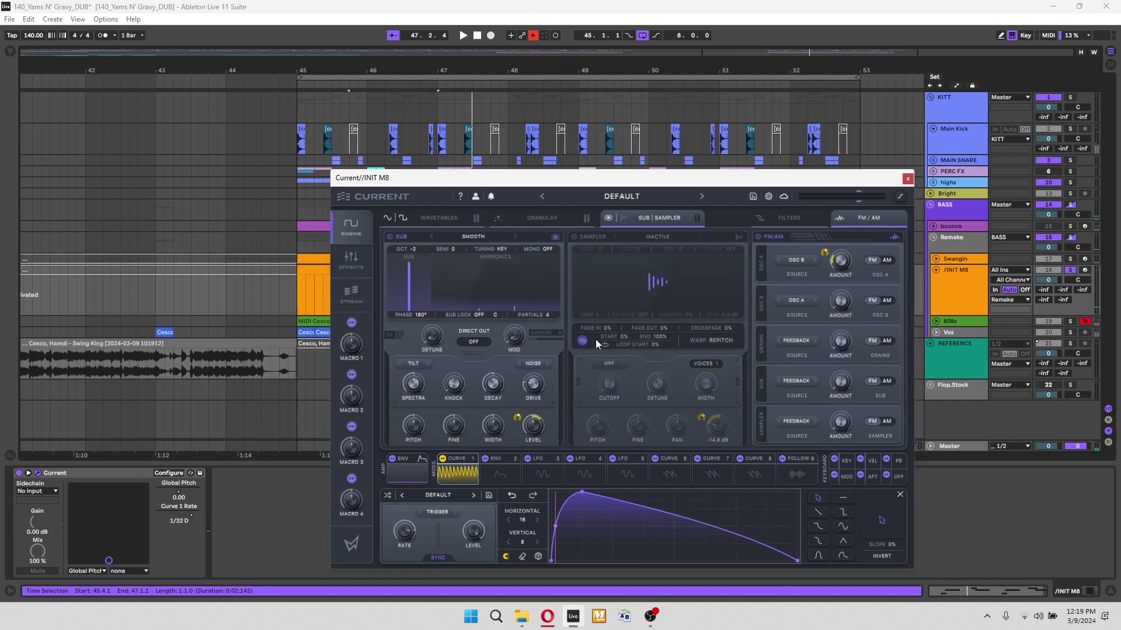
pyautogui.click(574, 237)
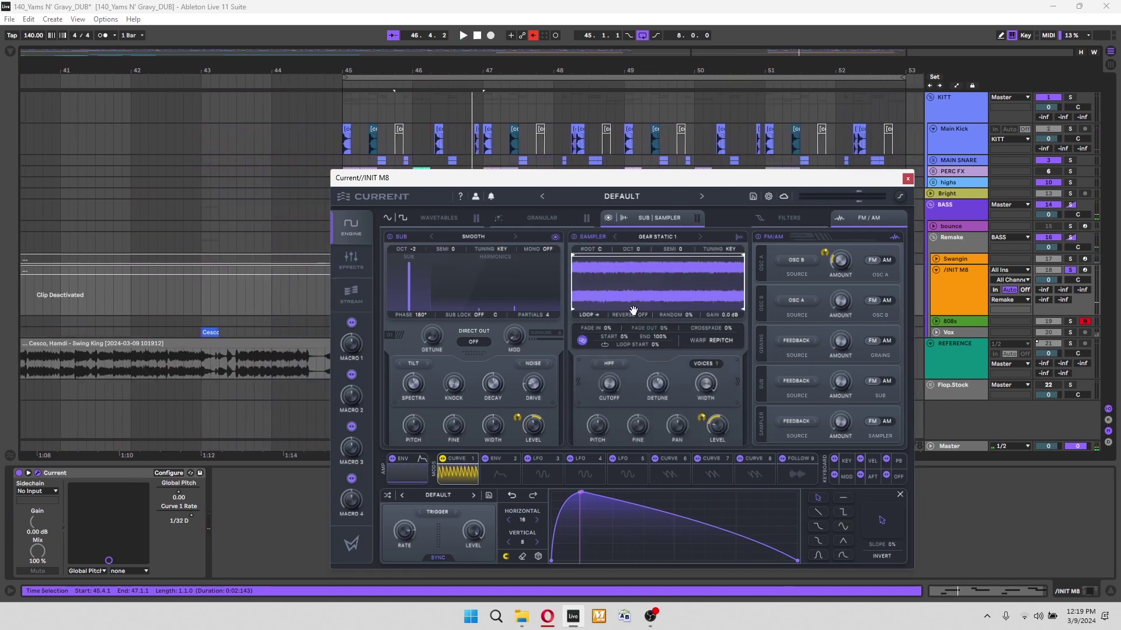
# Return to the wavetable oscillators, set oscillator A's octave to -3, and reposition the synth window.
pyautogui.click(441, 220)
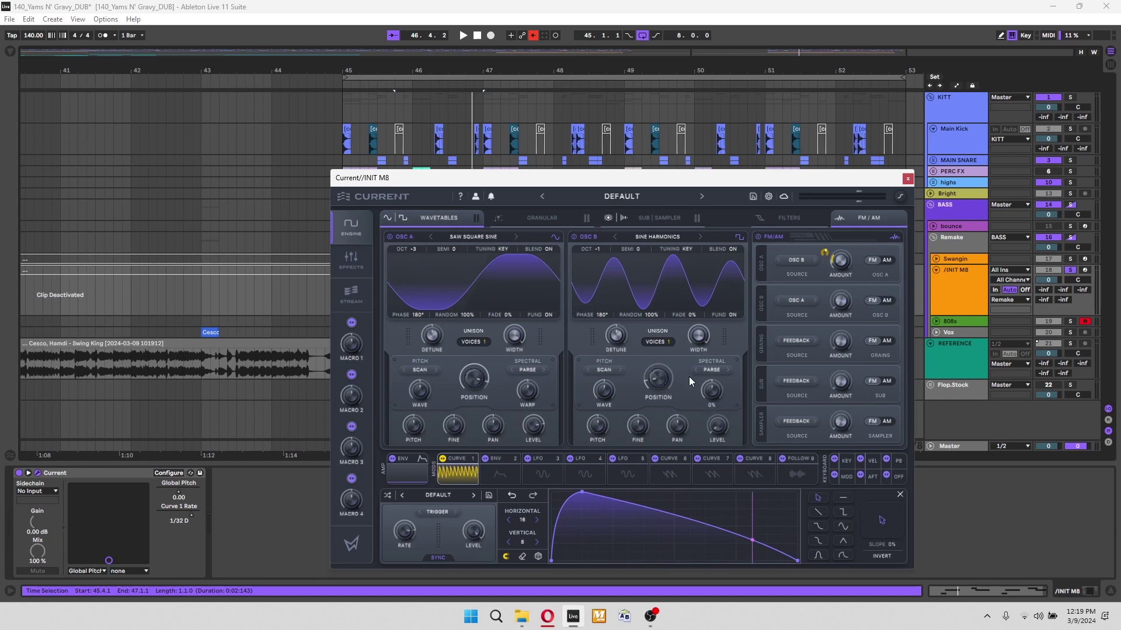
pyautogui.click(660, 220)
pyautogui.click(445, 219)
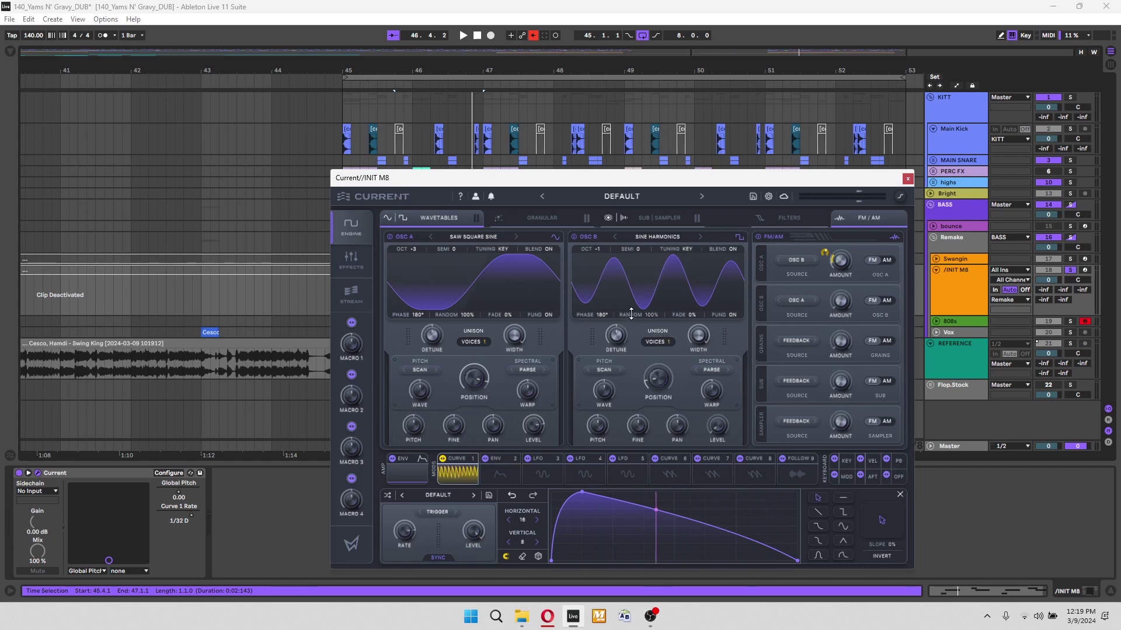
pyautogui.moveTo(746, 170); pyautogui.dragTo(712, 178)
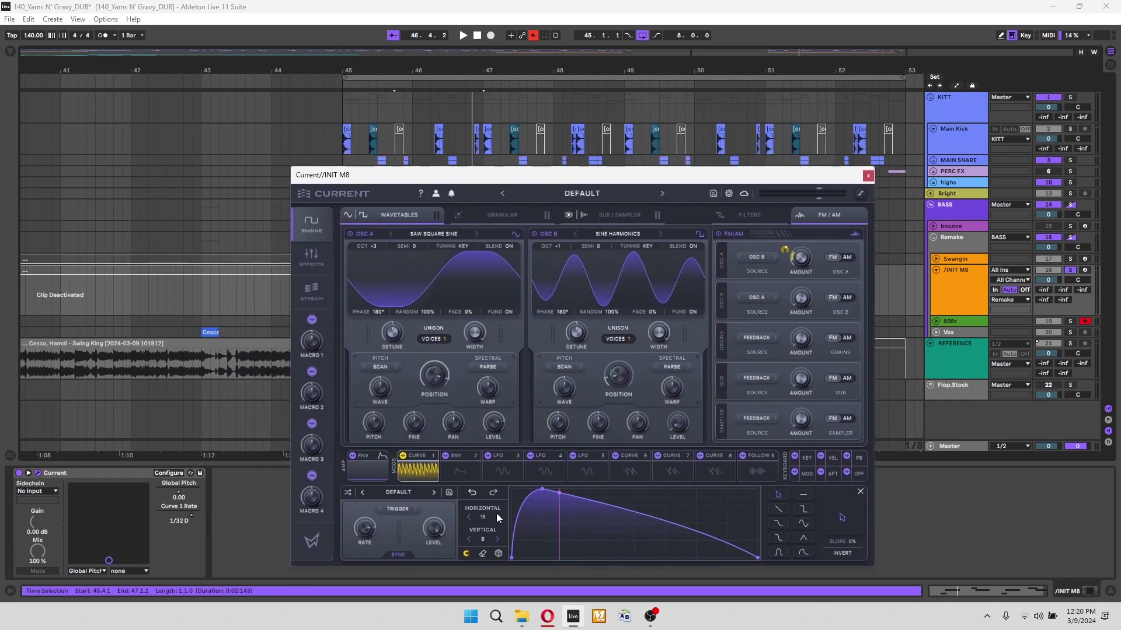
# Move Curve 1's peak slightly later, try a 1/16 rate, return it to 1/32 D and audition the bass.
pyautogui.moveTo(542, 489); pyautogui.dragTo(556, 487)
pyautogui.moveTo(363, 530)
pyautogui.scroll(-1, 357, 528)
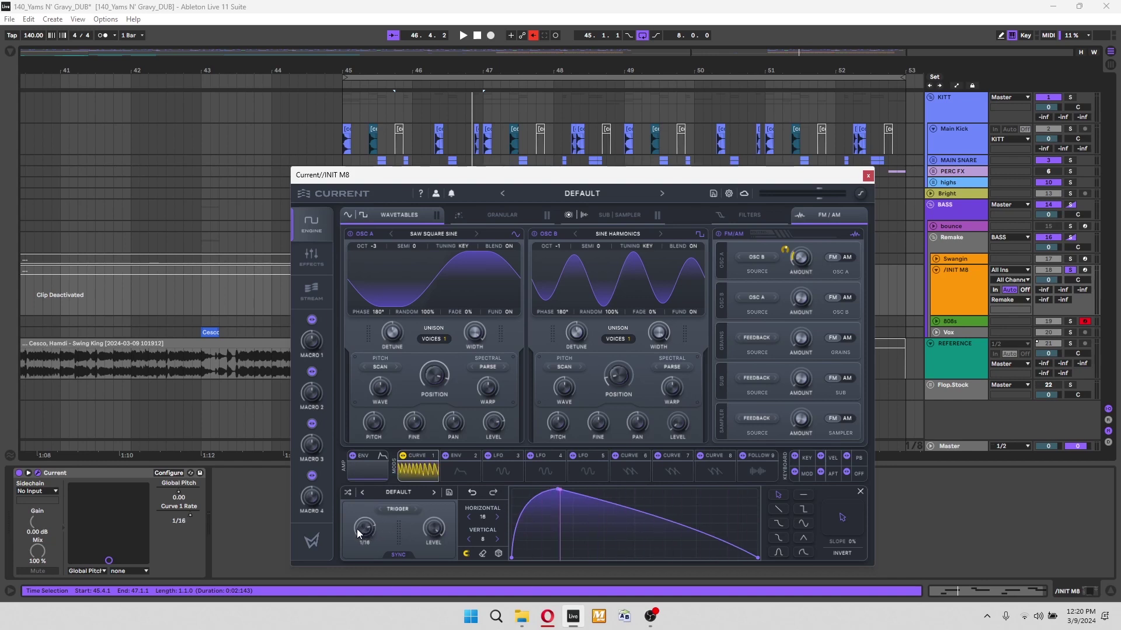
pyautogui.press('space')
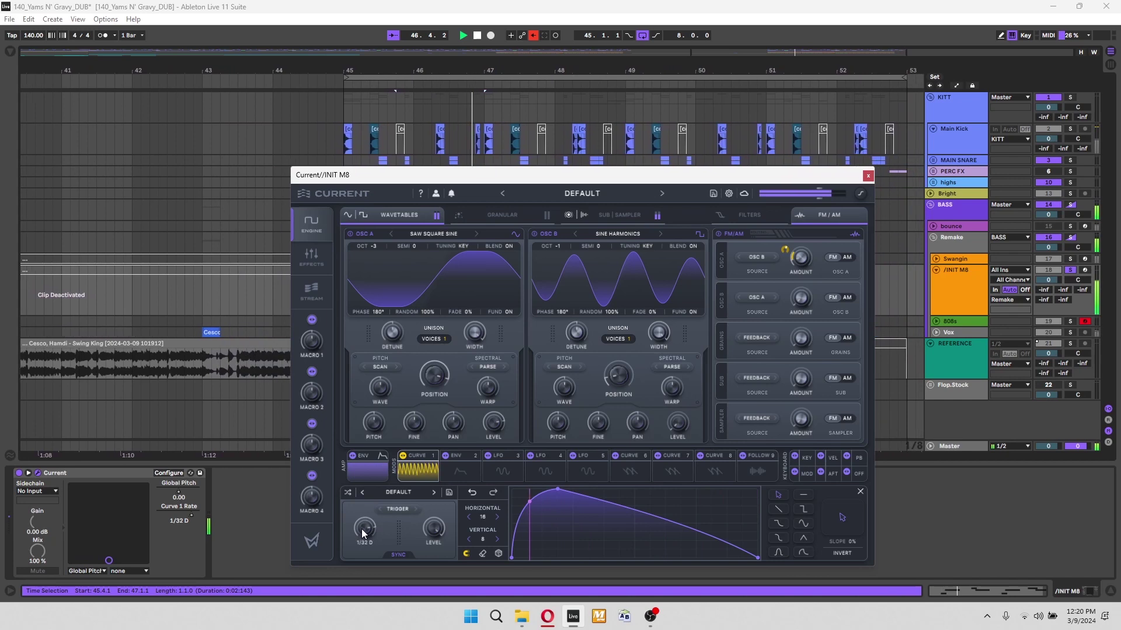
pyautogui.press('space')
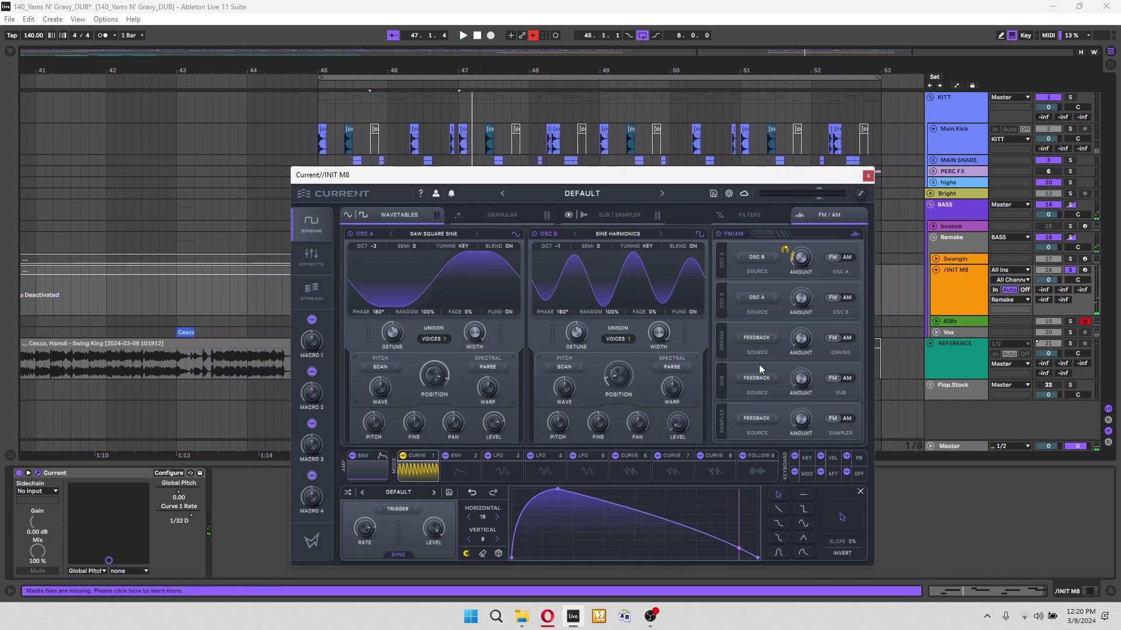
# Adjust oscillator A's FM amount to about 28% while auditioning the bass.
pyautogui.press('space')
pyautogui.press('space')
pyautogui.press('space')
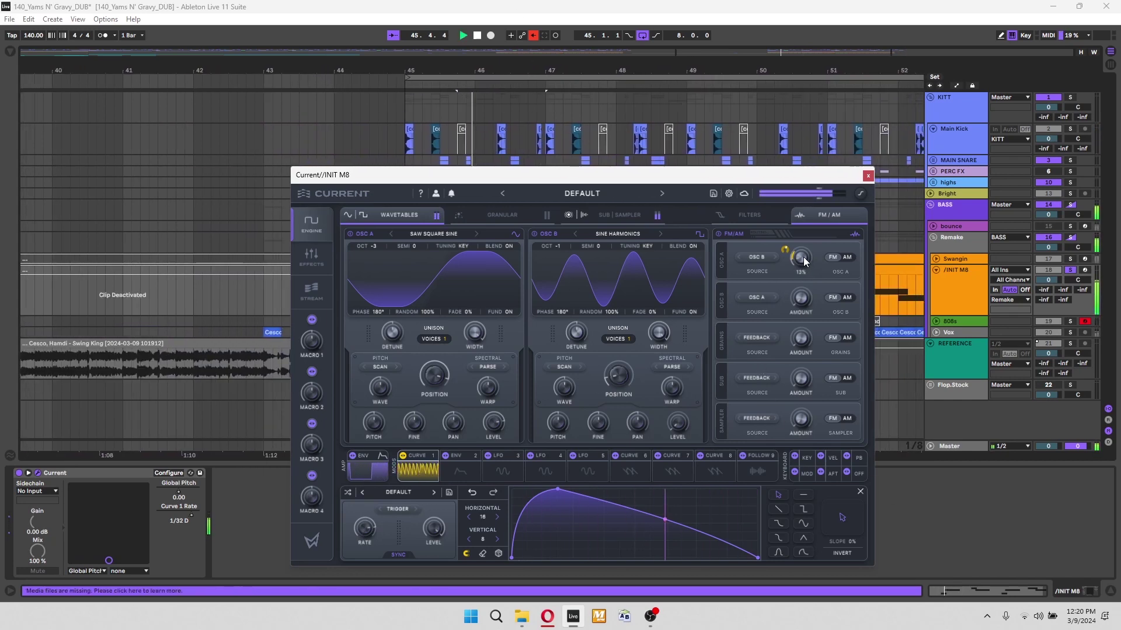
pyautogui.moveTo(803, 257); pyautogui.dragTo(803, 260)
pyautogui.press('space')
pyautogui.press('space')
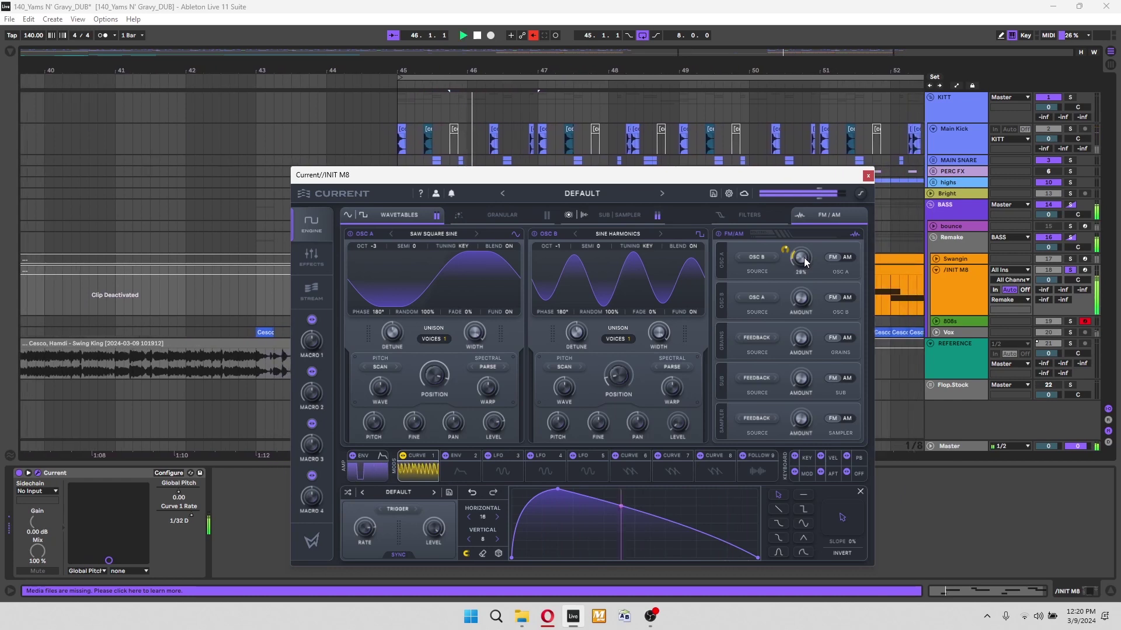
pyautogui.press('space')
# Open the Current patch on the Swangin track and examine its filter settings.
pyautogui.click(958, 259)
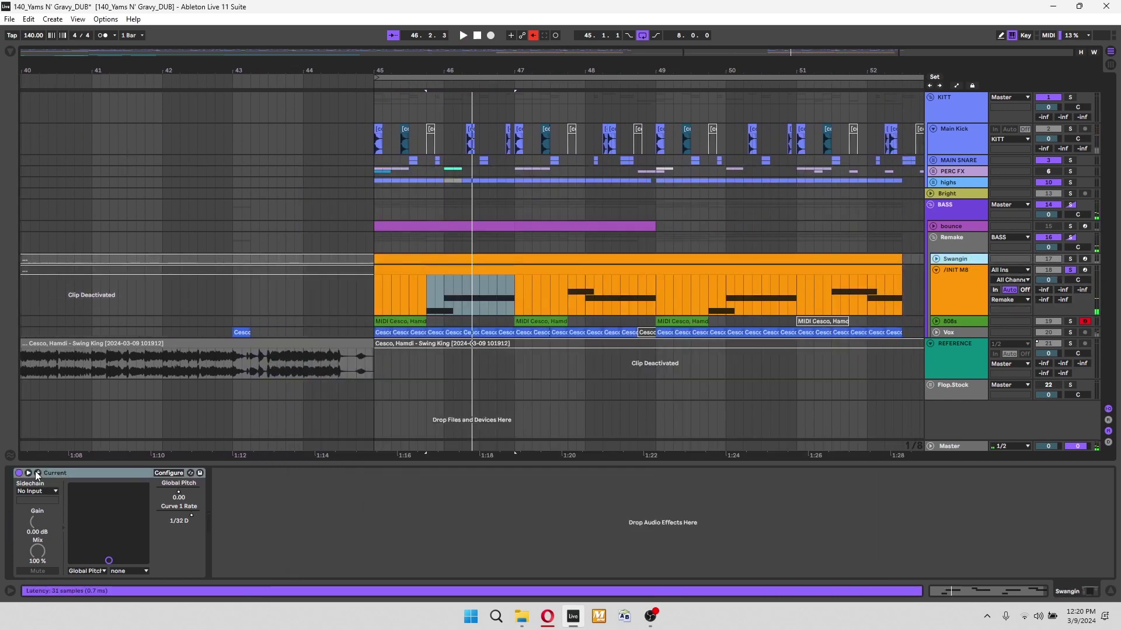
pyautogui.click(36, 473)
pyautogui.moveTo(586, 271)
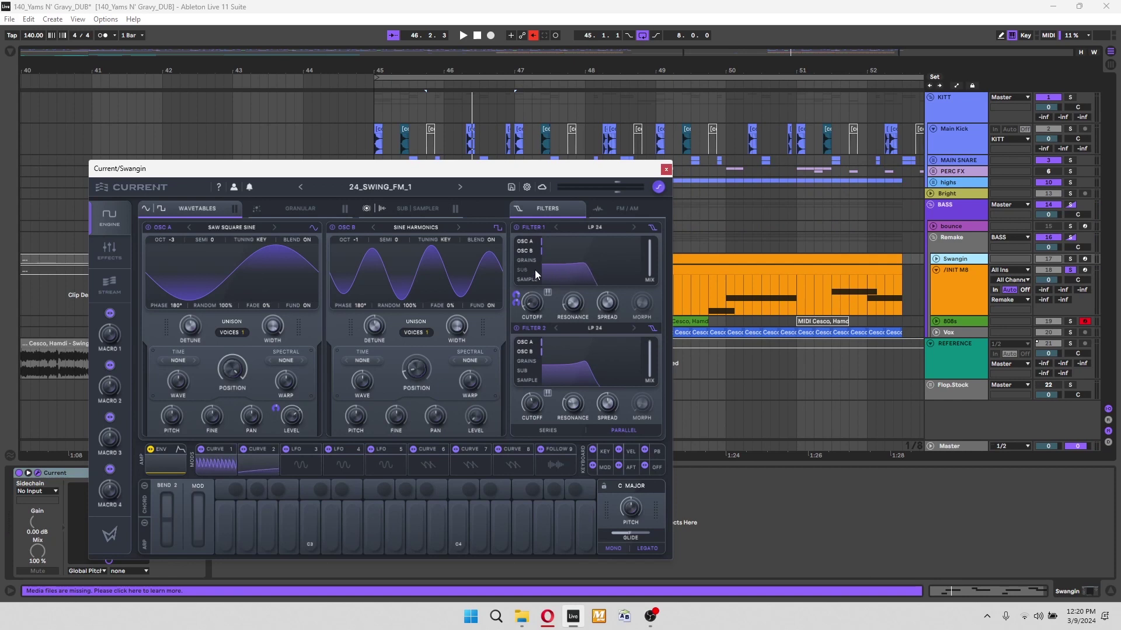
# Enable filter 1 on the /INIT M8 track, route oscillator B into it, and modulate its cutoff with Curve 1.
pyautogui.click(956, 274)
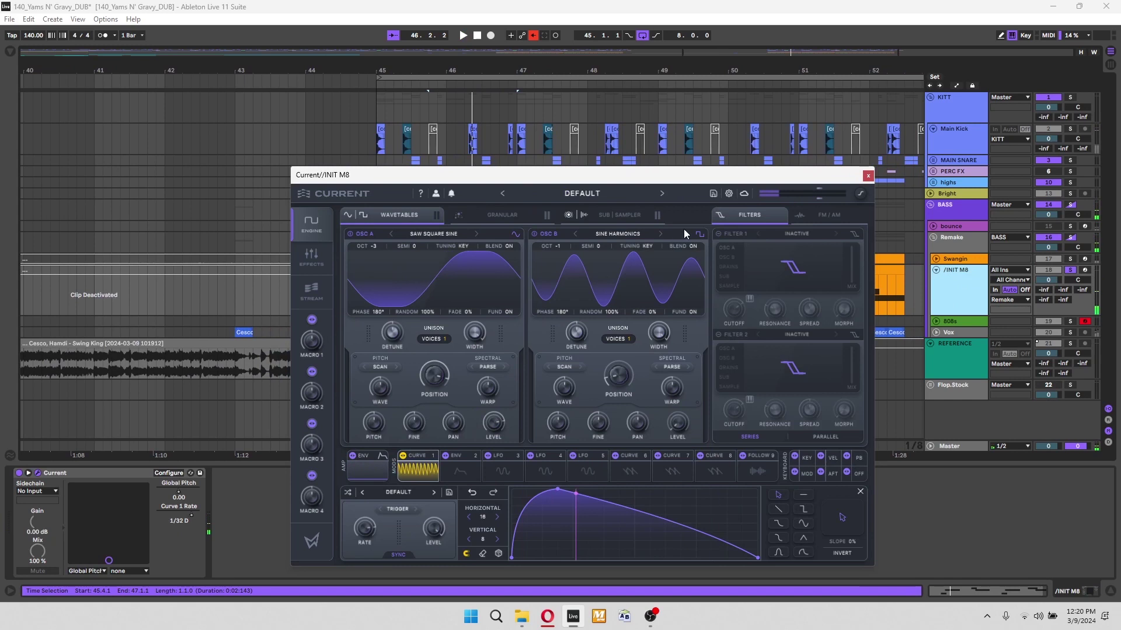
pyautogui.click(718, 233)
pyautogui.press('space')
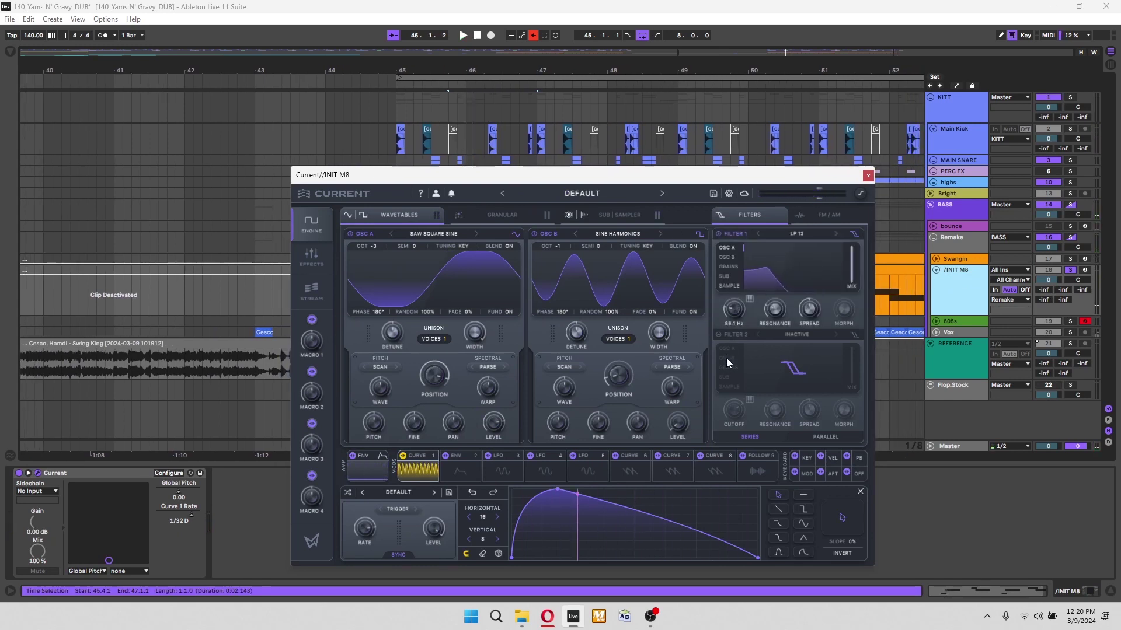
pyautogui.click(734, 258)
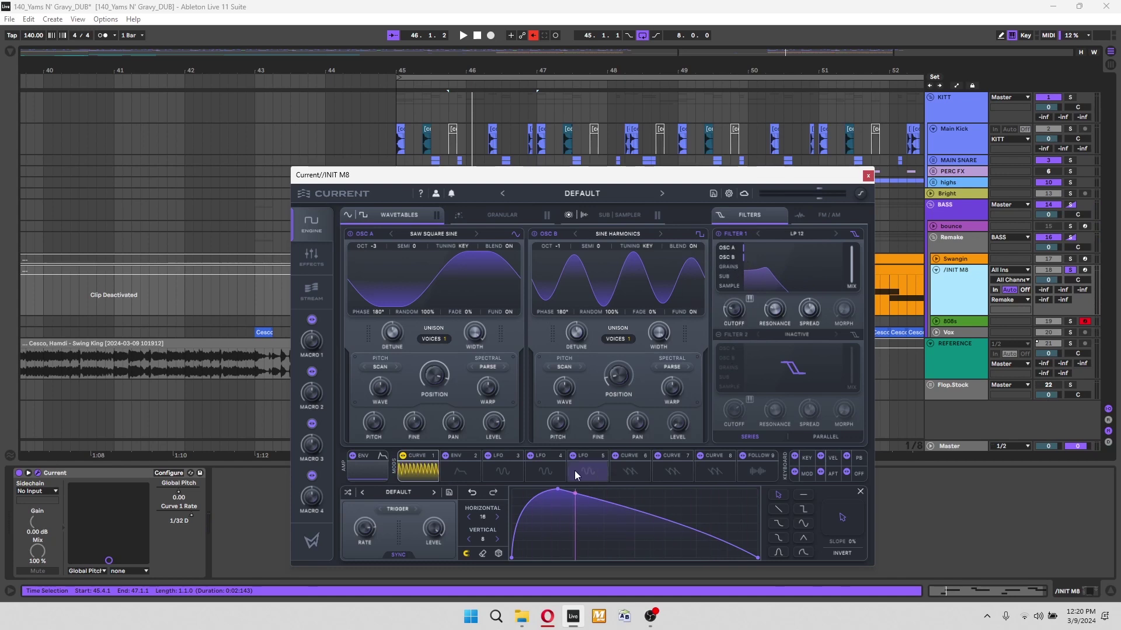
pyautogui.moveTo(409, 457); pyautogui.dragTo(717, 321)
# Check the Swangin patch's filters again, try LP 24 for /INIT M8's filter 1, and set it back to LP 12.
pyautogui.click(958, 245)
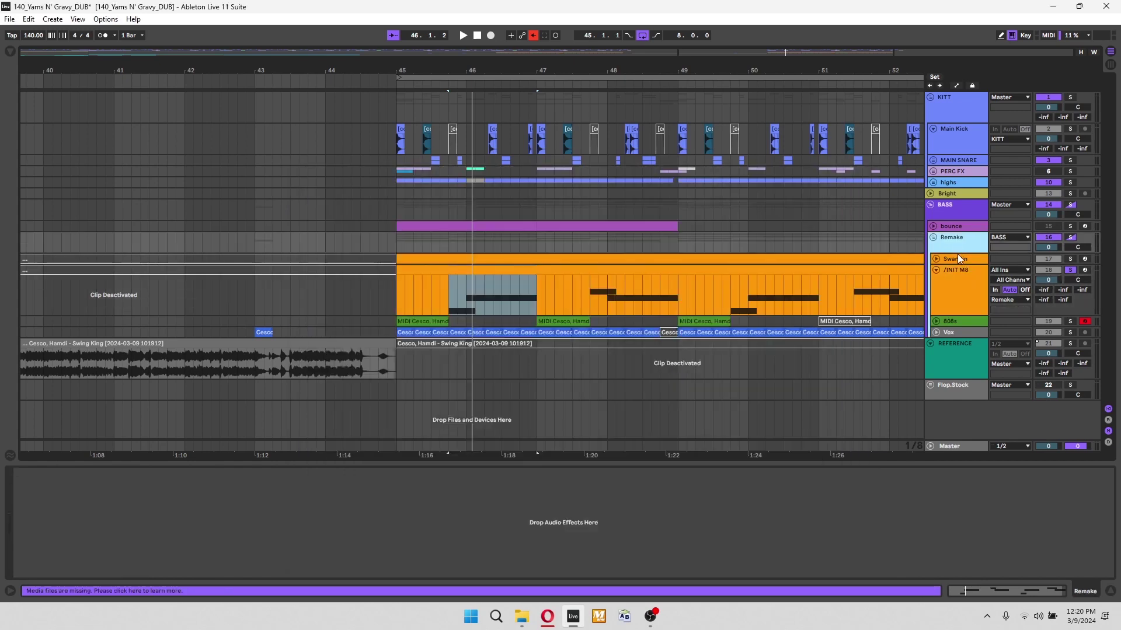
pyautogui.click(958, 259)
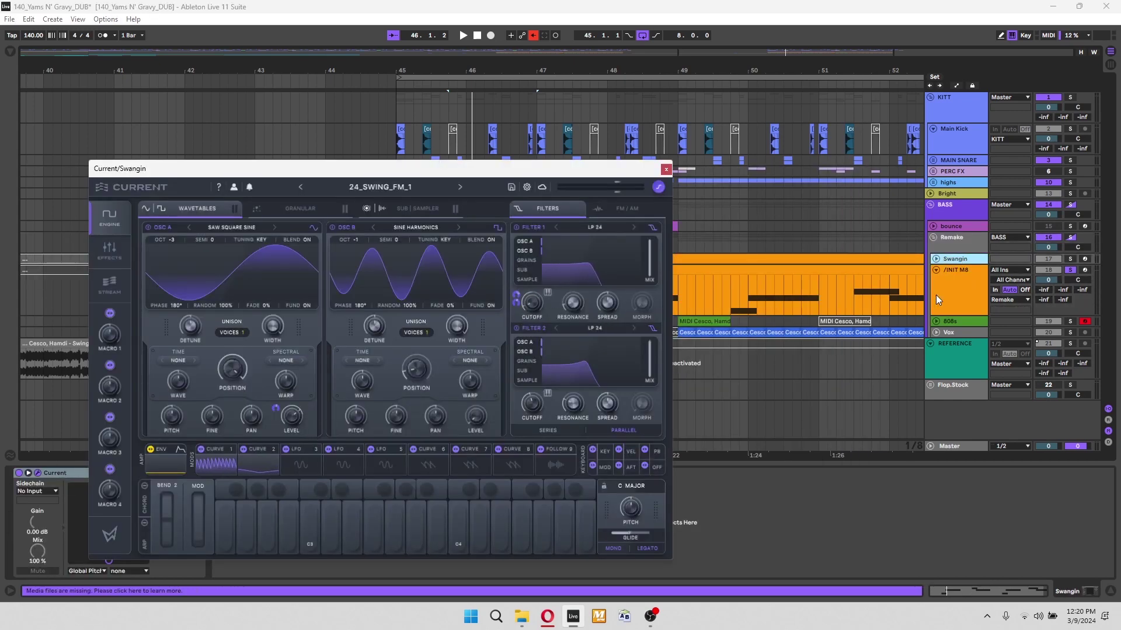
pyautogui.click(965, 289)
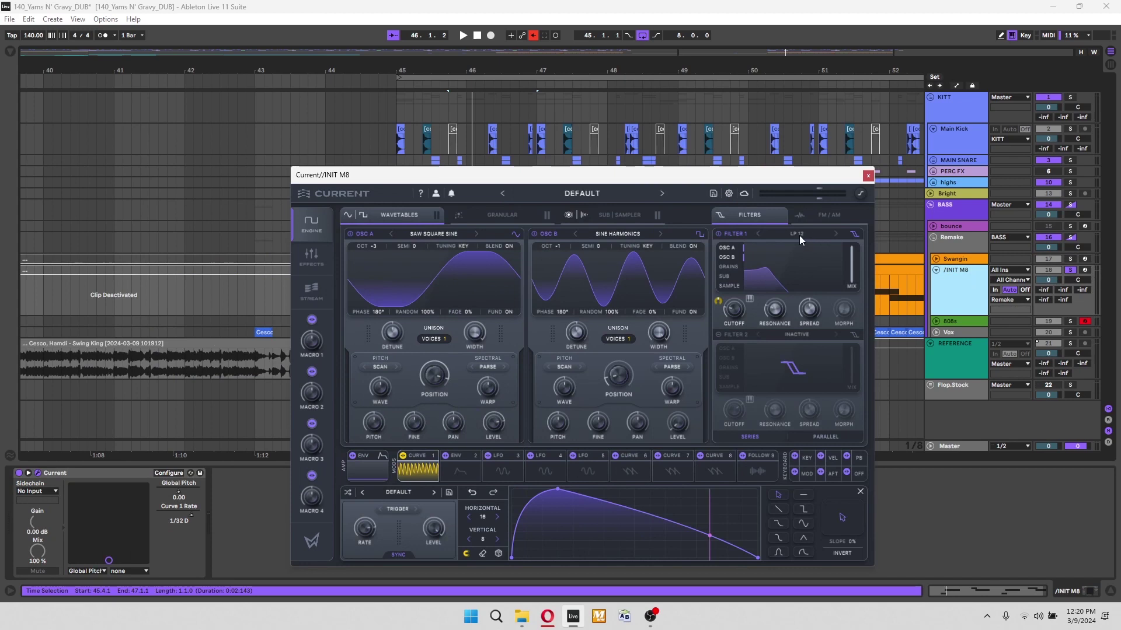
pyautogui.click(837, 233)
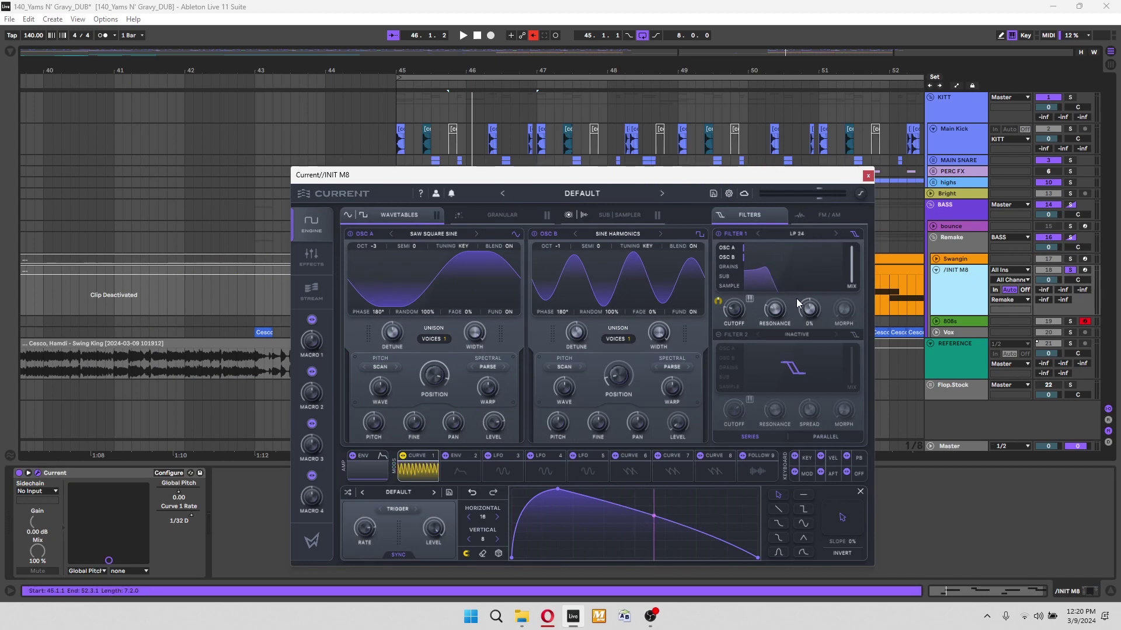
pyautogui.click(757, 233)
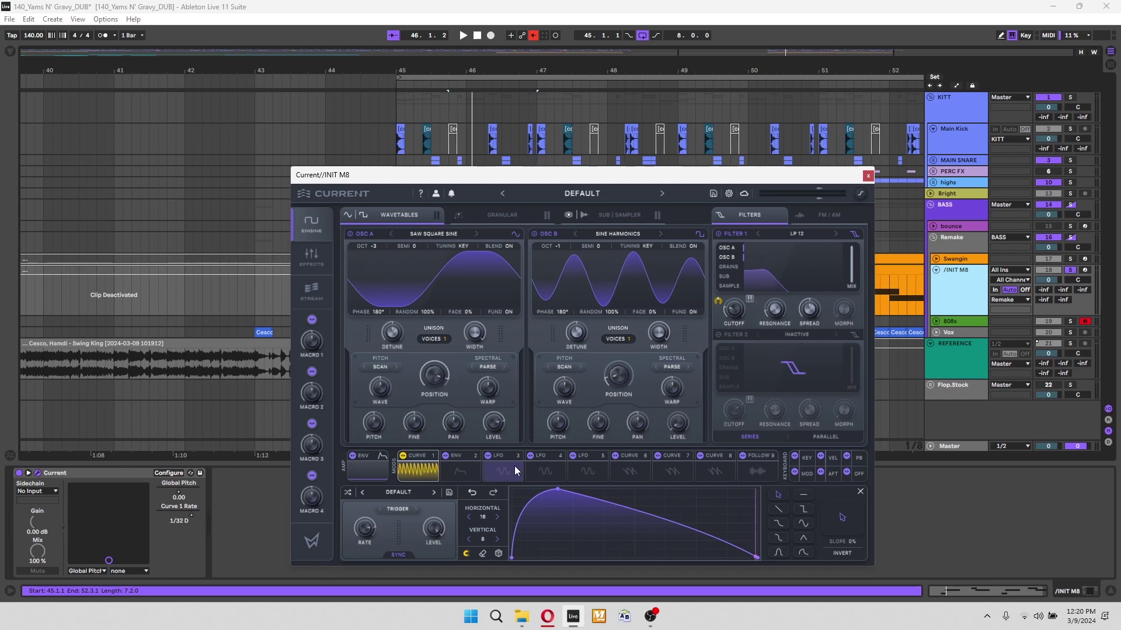
# Raise filter 1's cutoff and audition the bass, comparing the LP 24 and LP 12 filter types.
pyautogui.moveTo(734, 312); pyautogui.dragTo(735, 321)
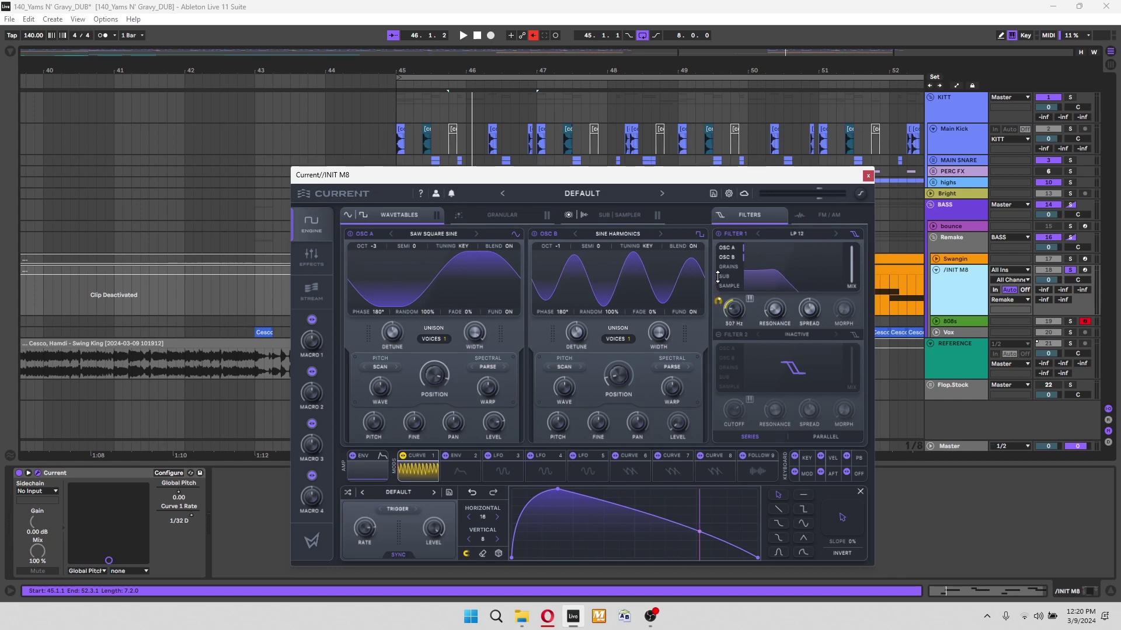
pyautogui.press('space')
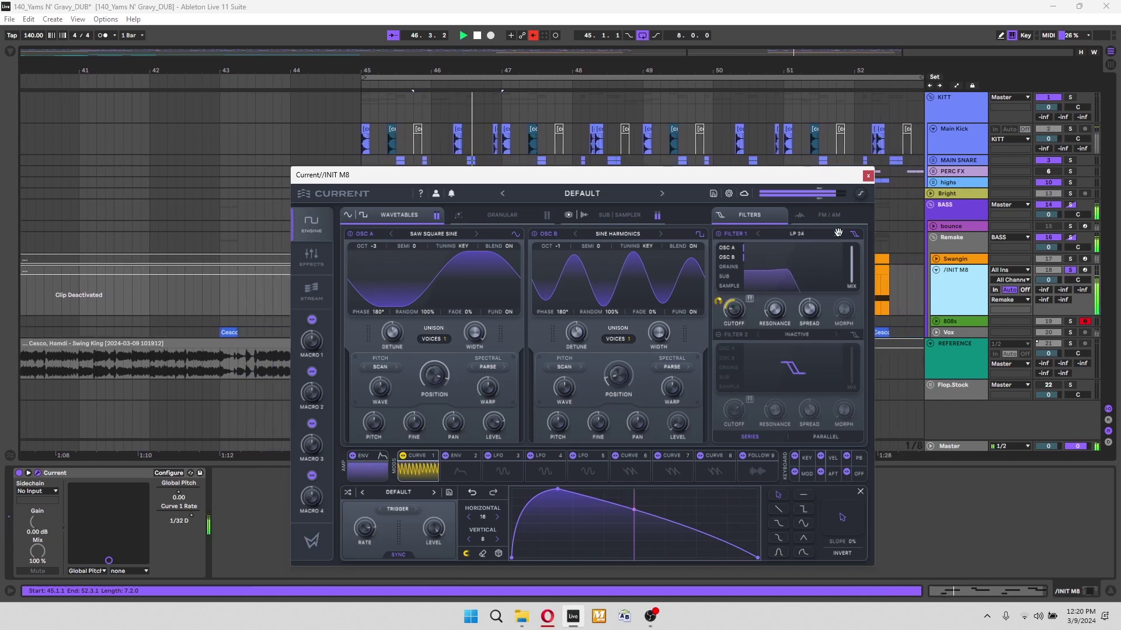
pyautogui.press('space')
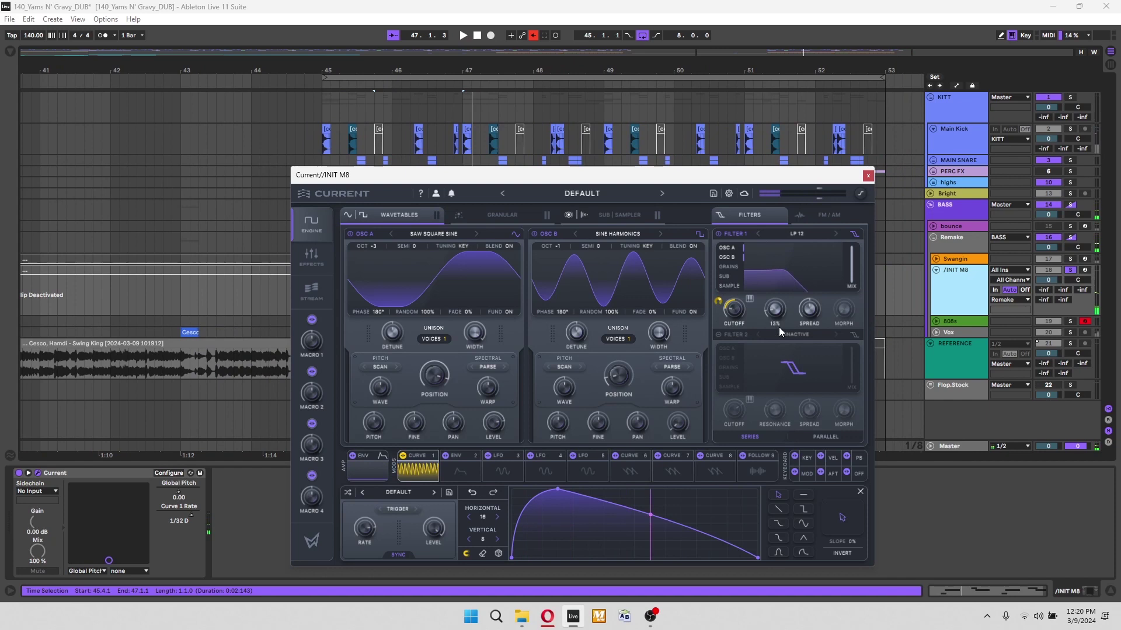
pyautogui.press('space')
# Review the Swangin patch's filters, close its window, start playback and return to the /INIT M8 patch.
pyautogui.click(970, 260)
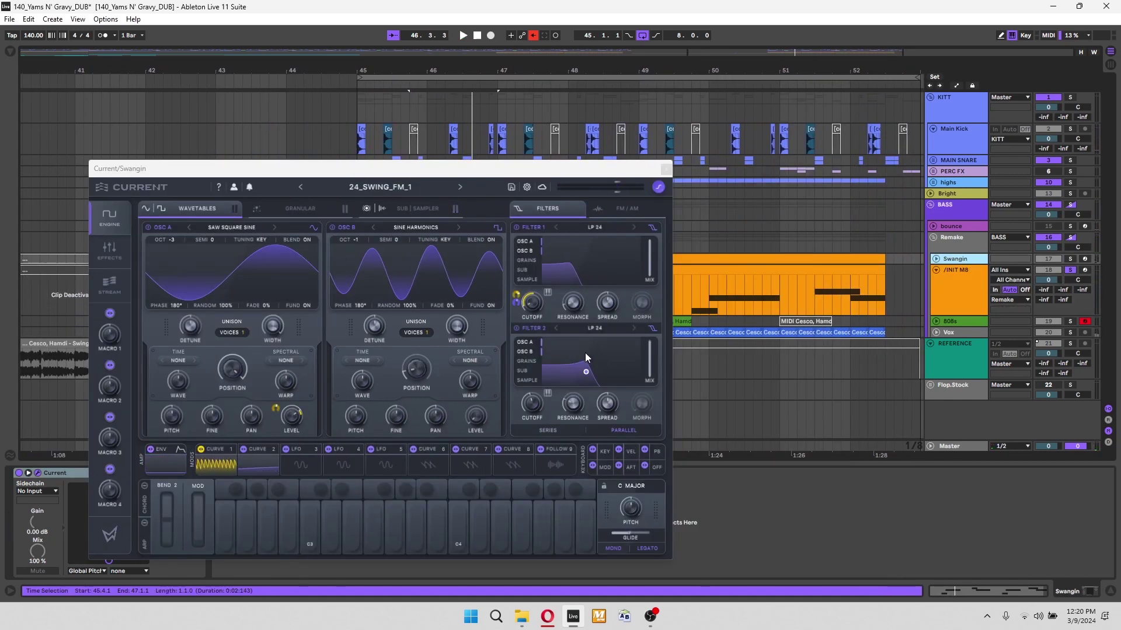
pyautogui.click(665, 168)
pyautogui.click(958, 268)
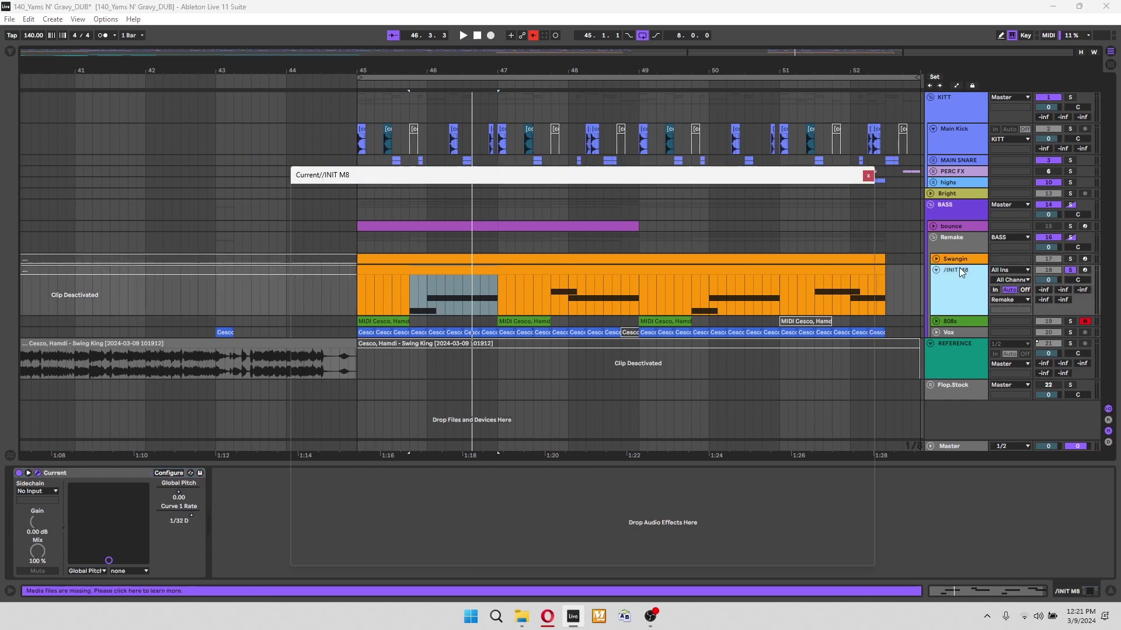
pyautogui.click(958, 258)
pyautogui.press('space')
pyautogui.click(961, 279)
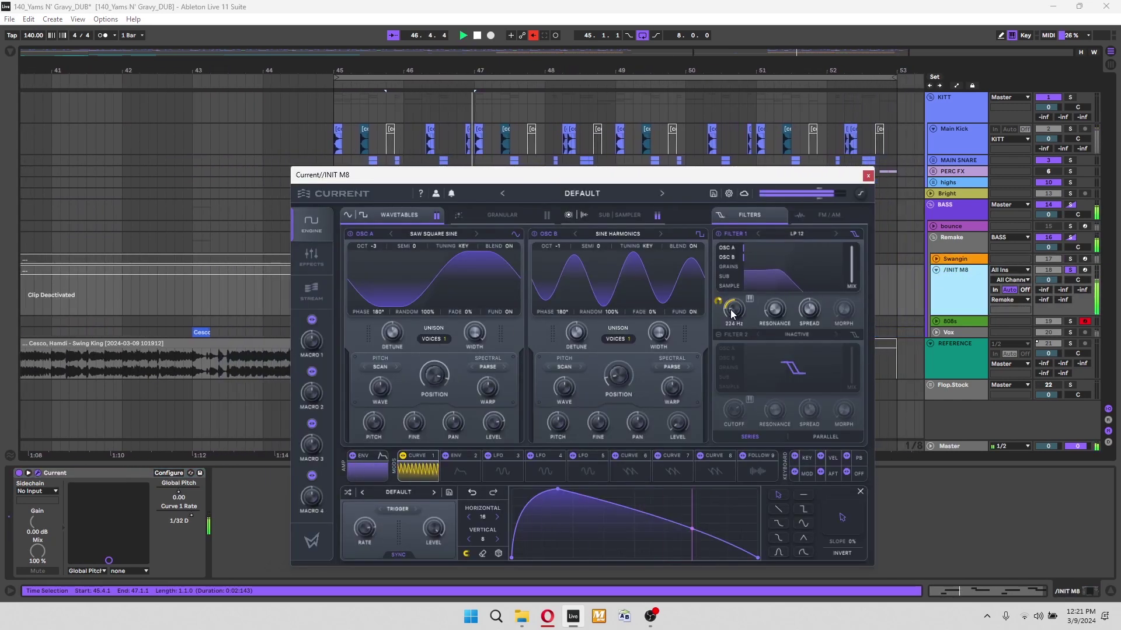
# Raise filter 1's cutoff, then enable filter 2 as an LP 12 and lower its cutoff.
pyautogui.moveTo(719, 299); pyautogui.dragTo(717, 289)
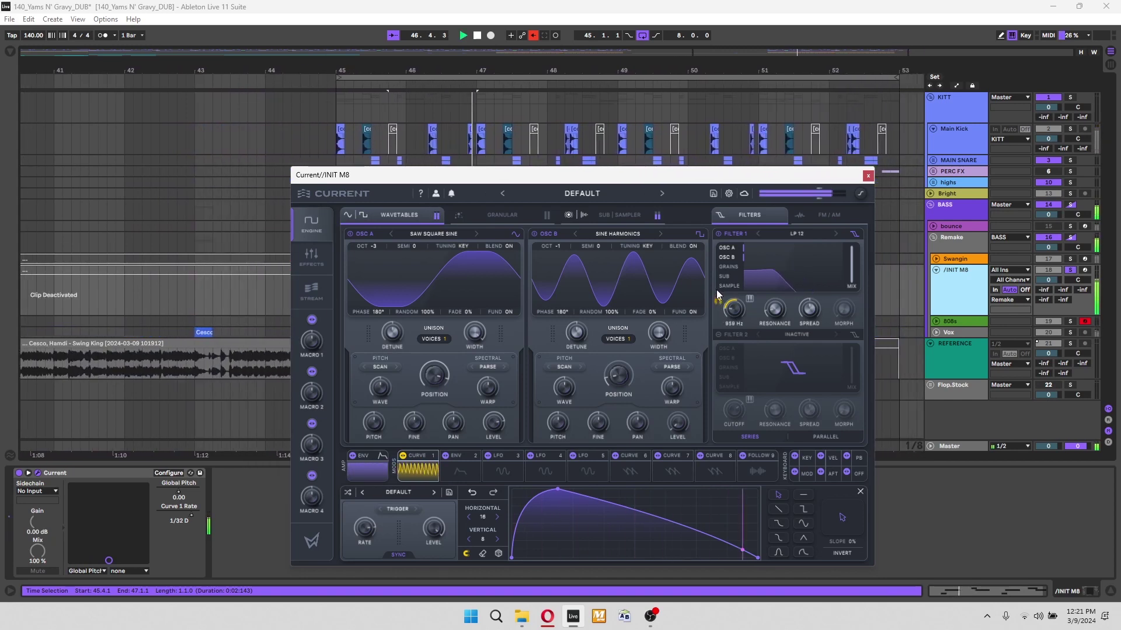
pyautogui.click(769, 362)
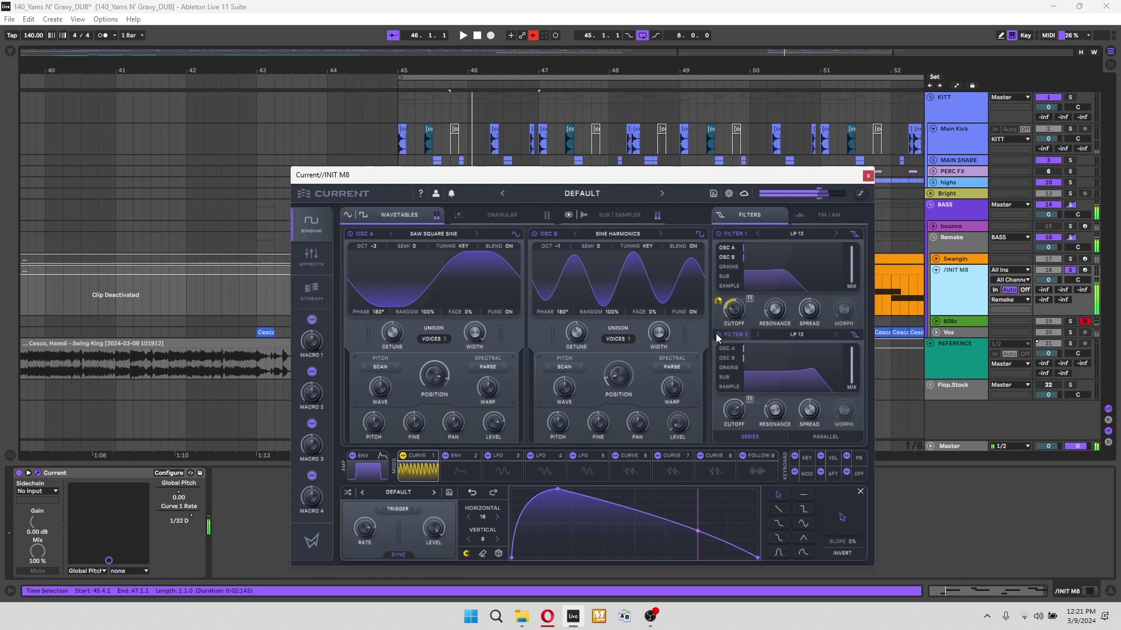
pyautogui.moveTo(729, 410); pyautogui.dragTo(718, 431)
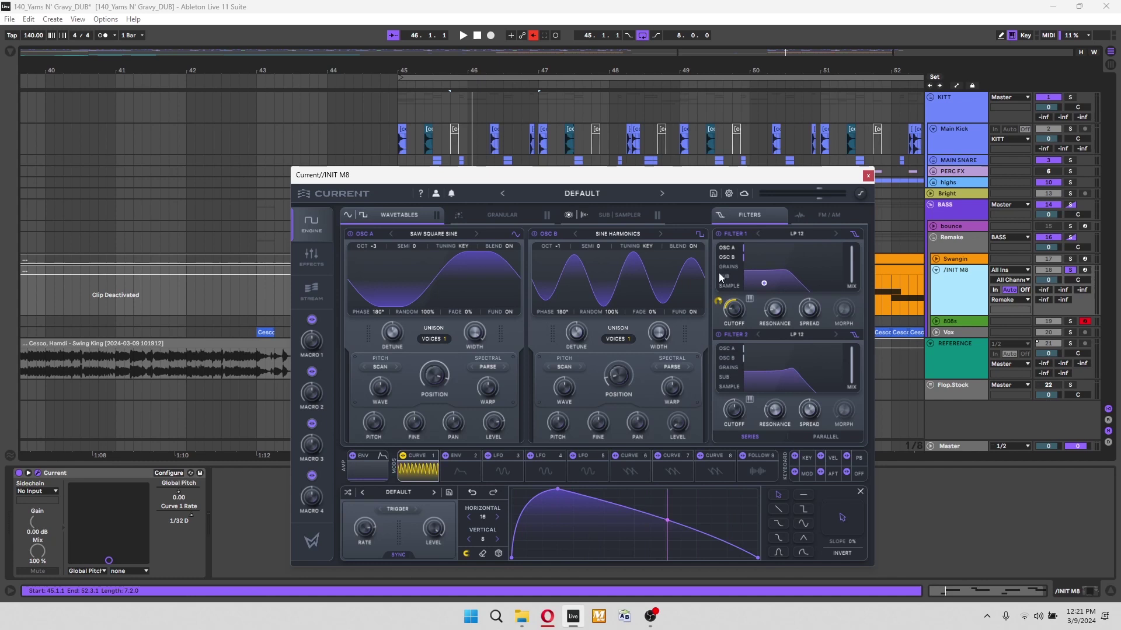
# Find FabFilter Pro-Q 3 by searching the plug-ins for "fab" and add it to the /INIT M8 track, moving its window clear.
pyautogui.click(10, 51)
pyautogui.click(39, 54)
pyautogui.write('fab')
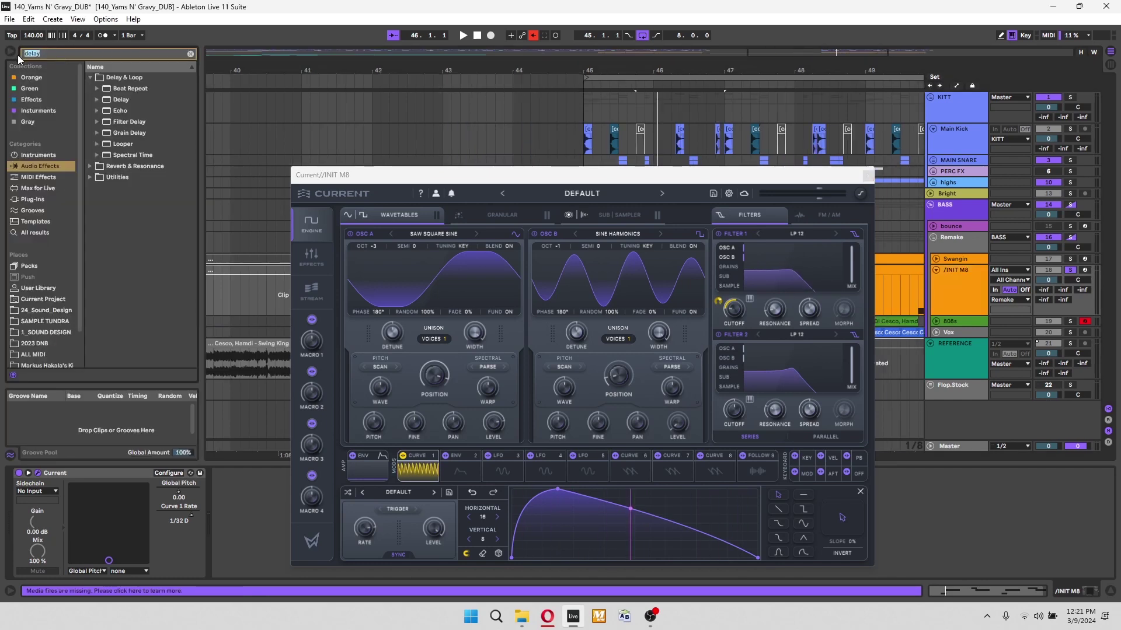
pyautogui.click(32, 199)
pyautogui.moveTo(473, 181); pyautogui.dragTo(465, 273)
pyautogui.click(97, 99)
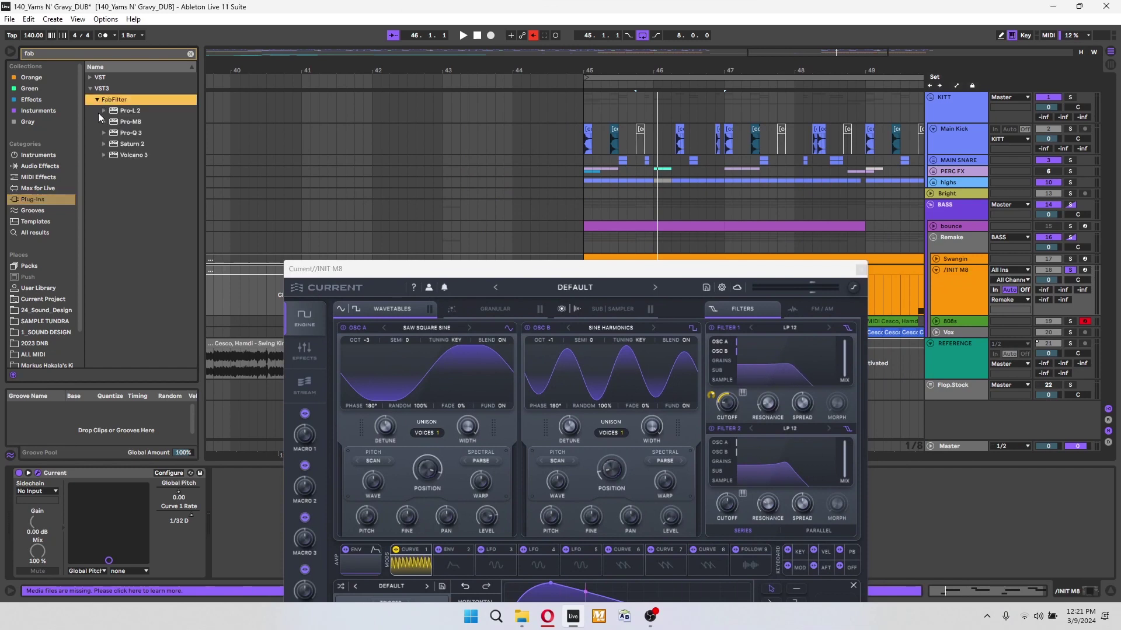
pyautogui.moveTo(130, 136); pyautogui.dragTo(797, 287)
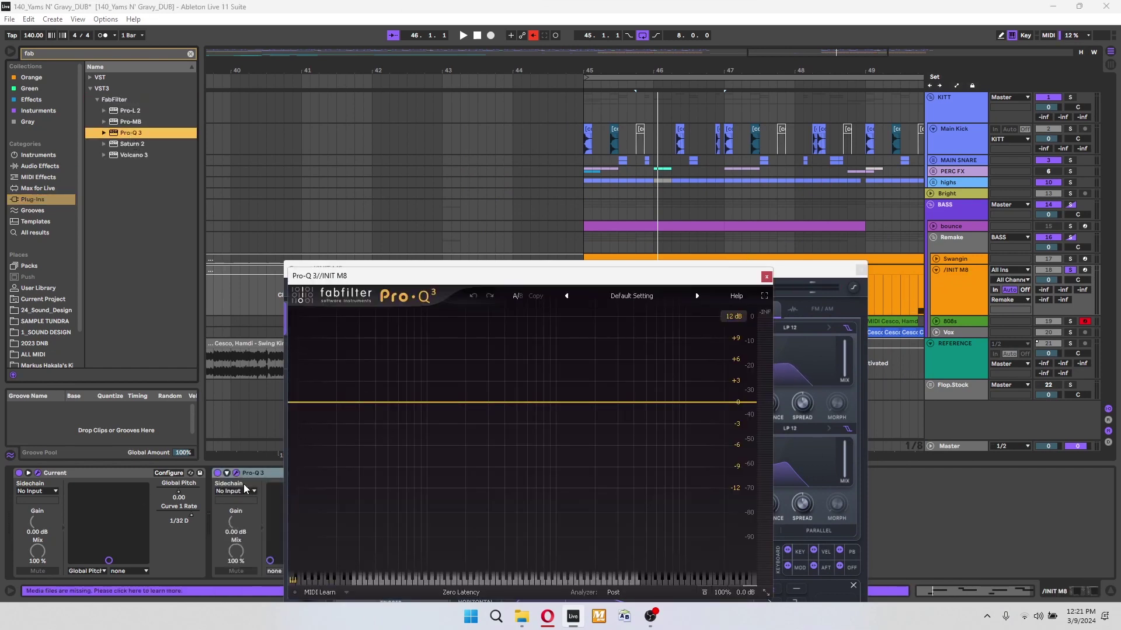
pyautogui.moveTo(484, 275); pyautogui.dragTo(406, 161)
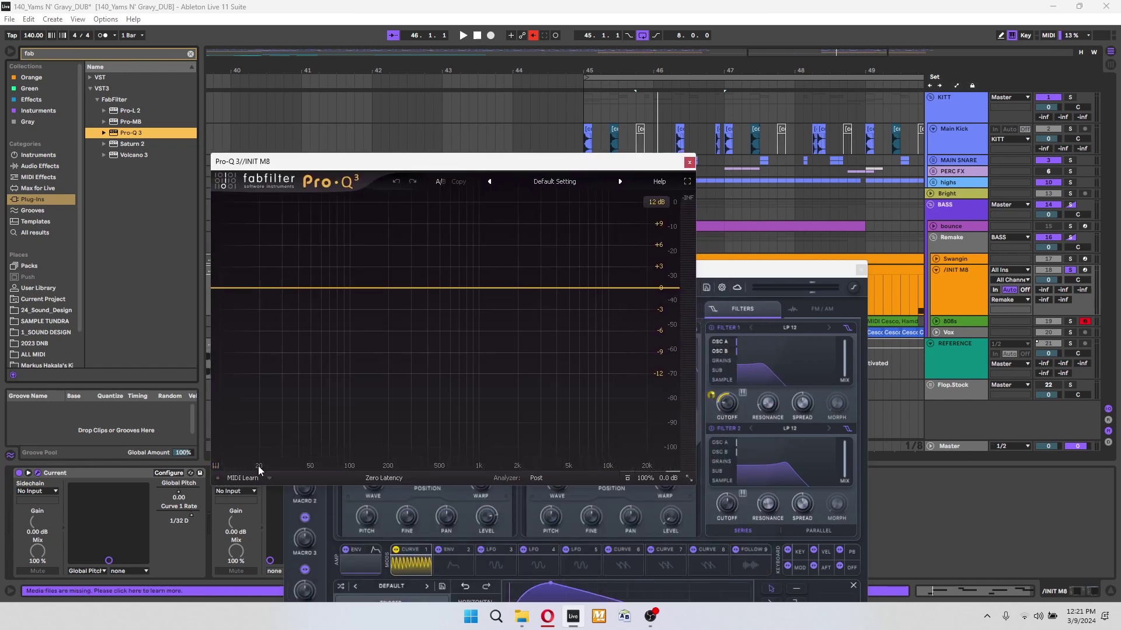
# Show Pro-Q 3's piano display, add three bands on E notes from E3 to E5, and close and collapse the device.
pyautogui.click(216, 466)
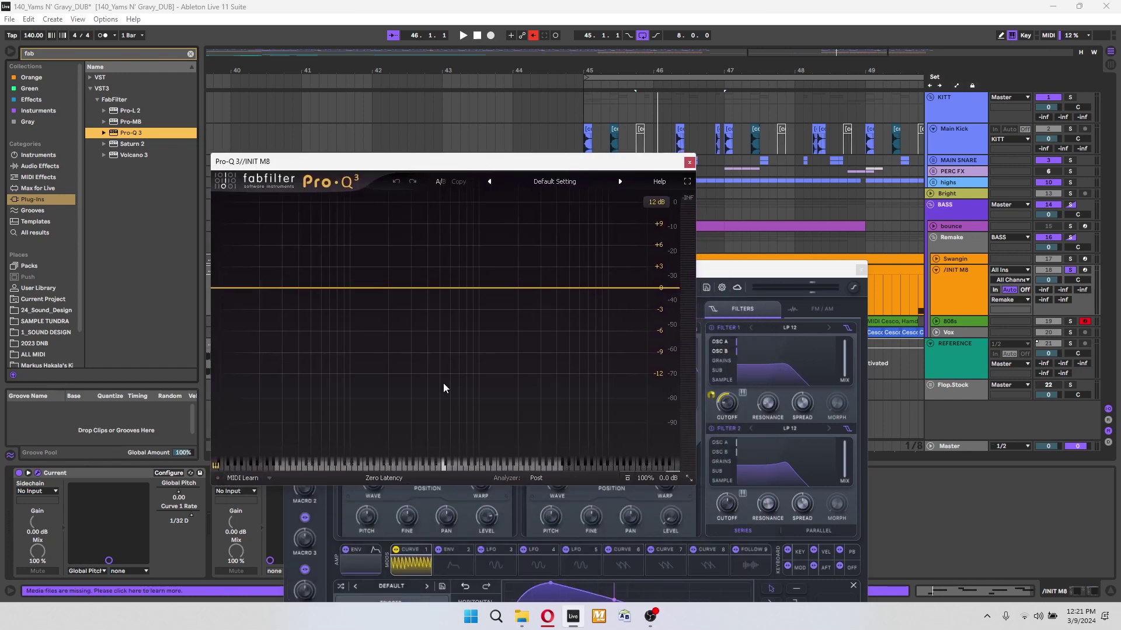
pyautogui.click(378, 468)
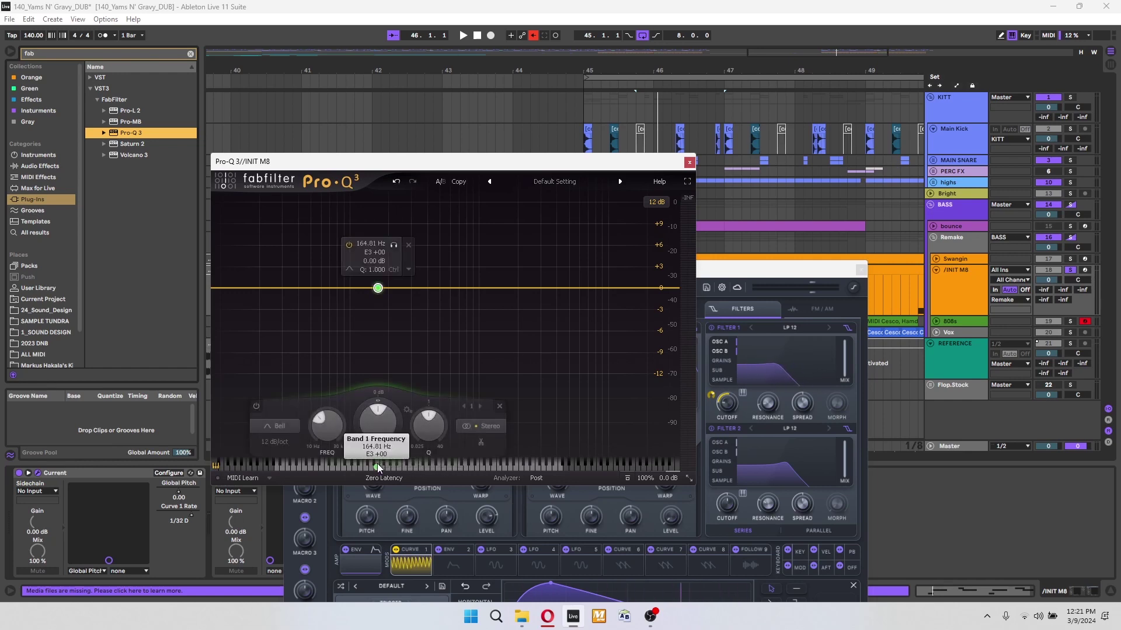
pyautogui.click(417, 469)
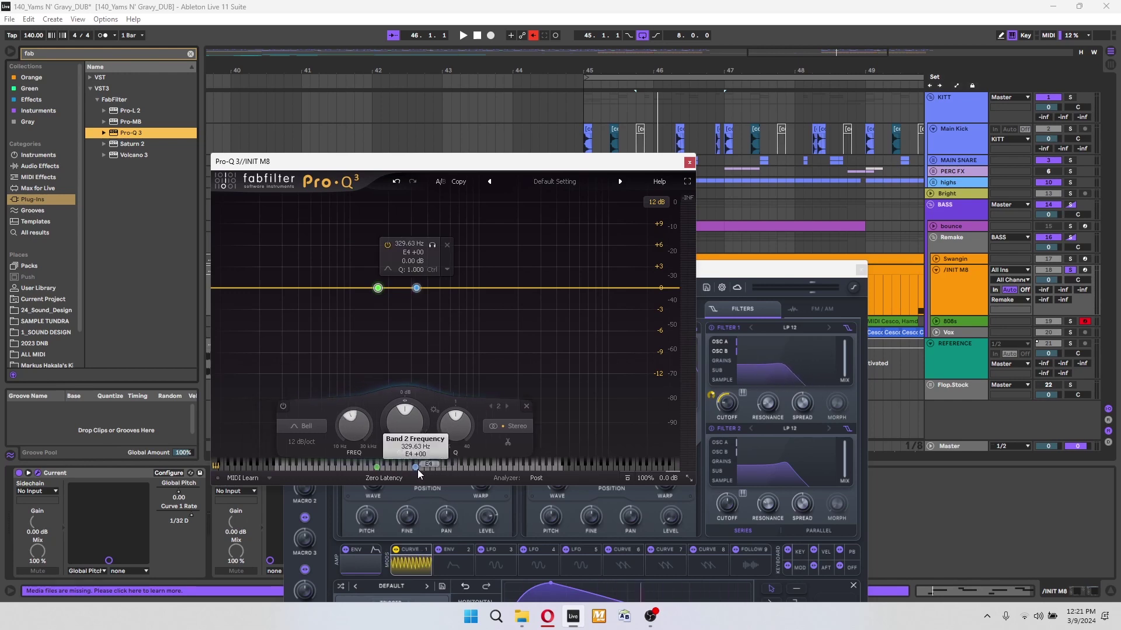
pyautogui.click(454, 468)
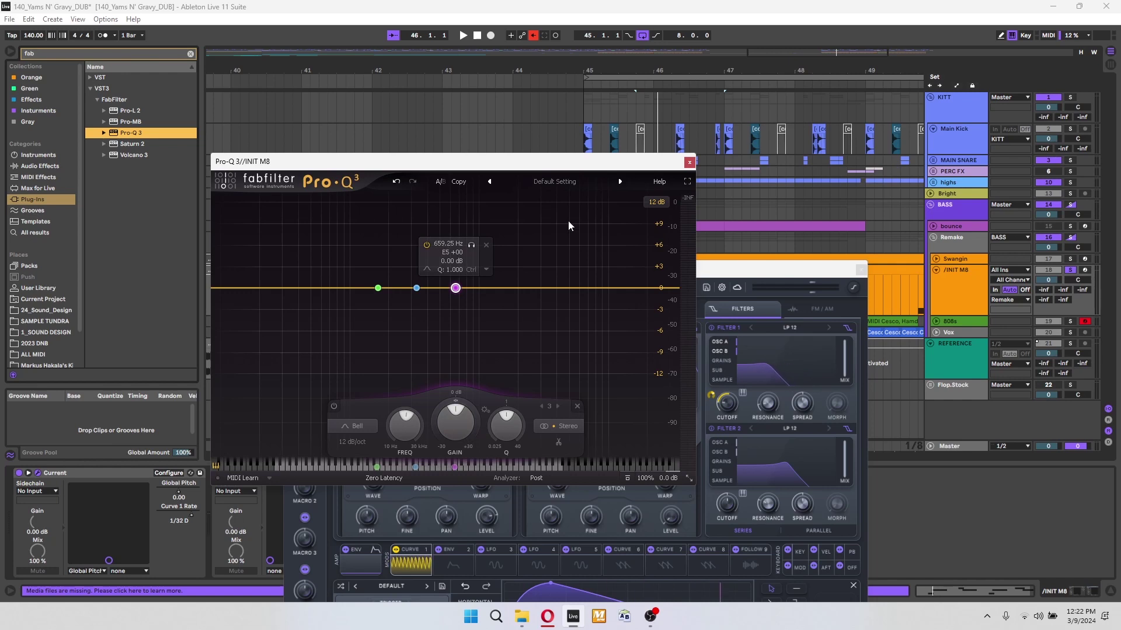
pyautogui.click(689, 162)
pyautogui.doubleClick(225, 472)
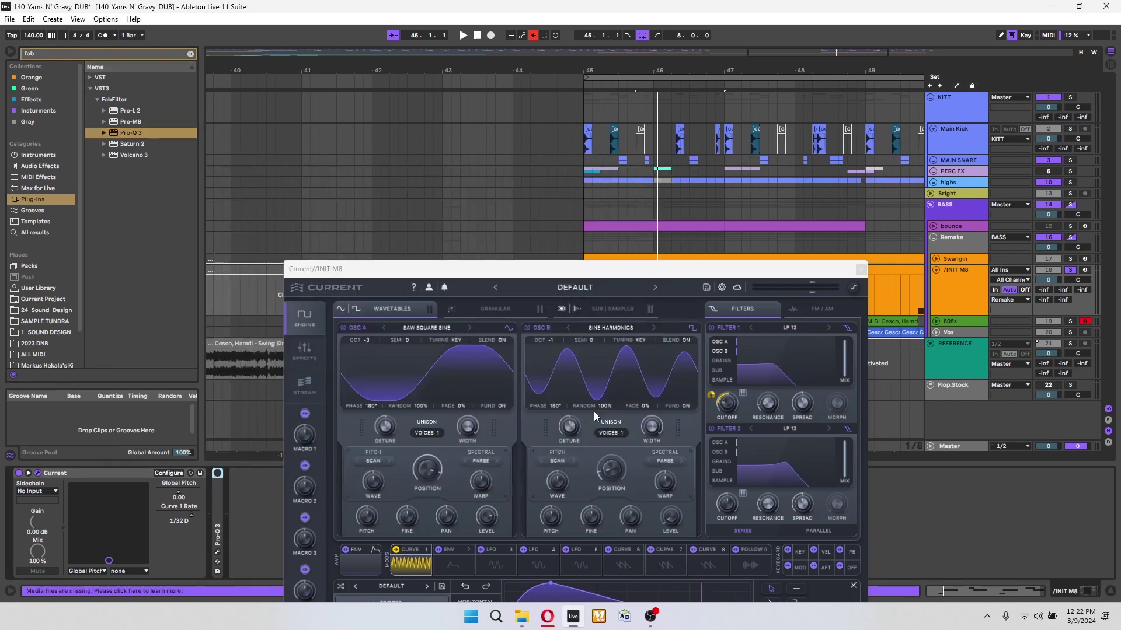
# Adjust filter 2's cutoff in the /INIT M8 patch and look through the filter type categories.
pyautogui.moveTo(725, 508); pyautogui.dragTo(722, 502)
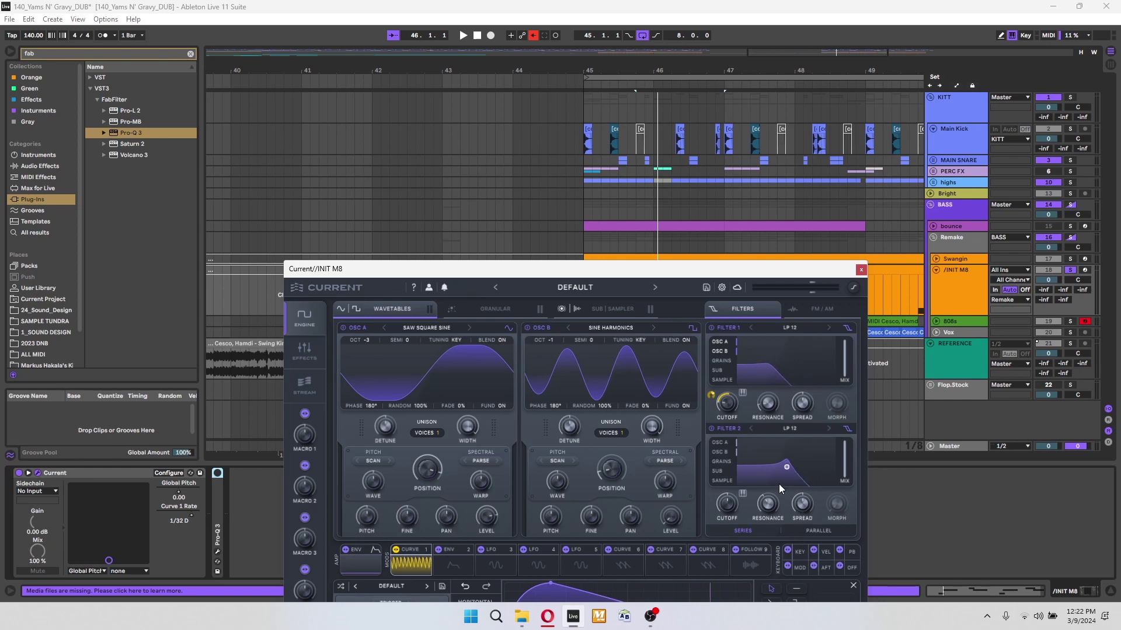
pyautogui.moveTo(784, 274); pyautogui.dragTo(834, 203)
pyautogui.click(835, 357)
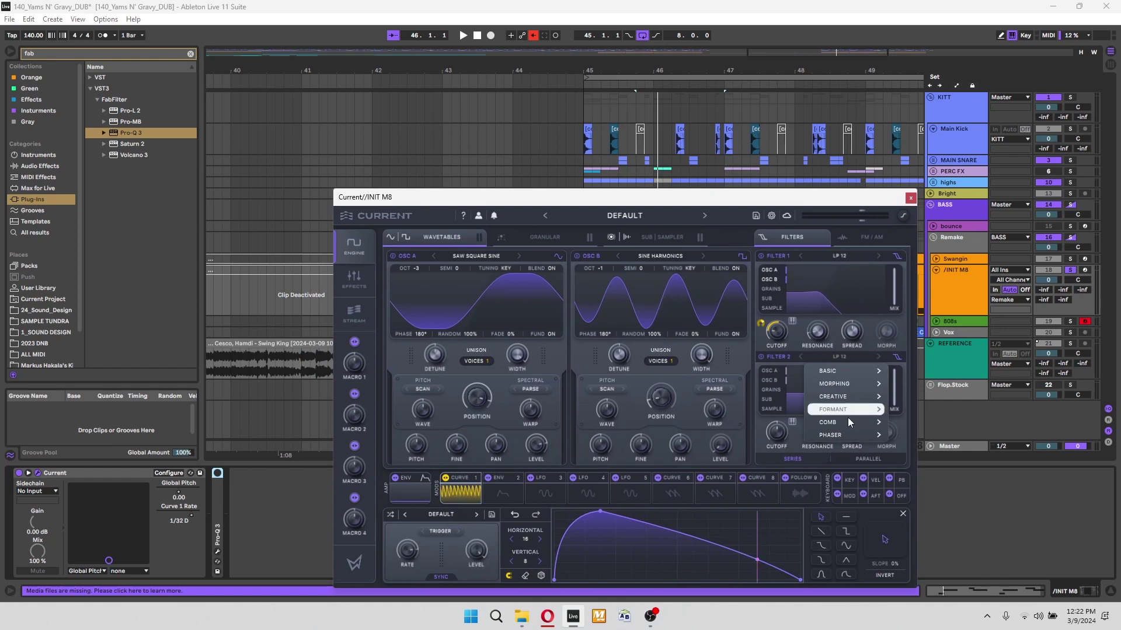
pyautogui.click(902, 439)
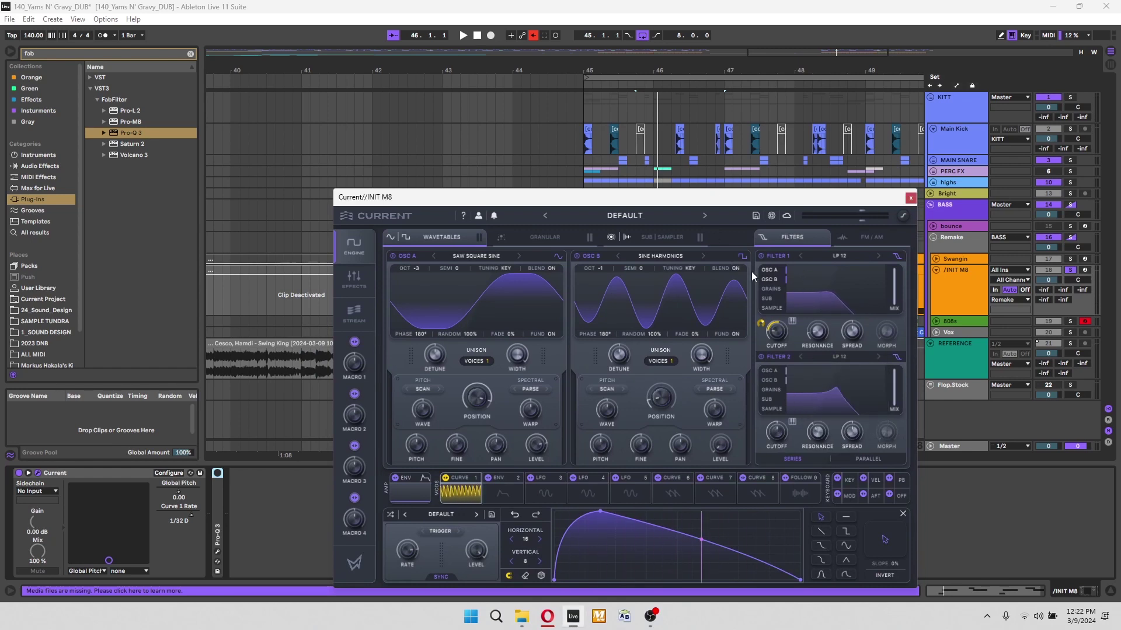
# Close the curve editor to show the keyboard, look through the scale list and glance at the effects page.
pyautogui.click(902, 514)
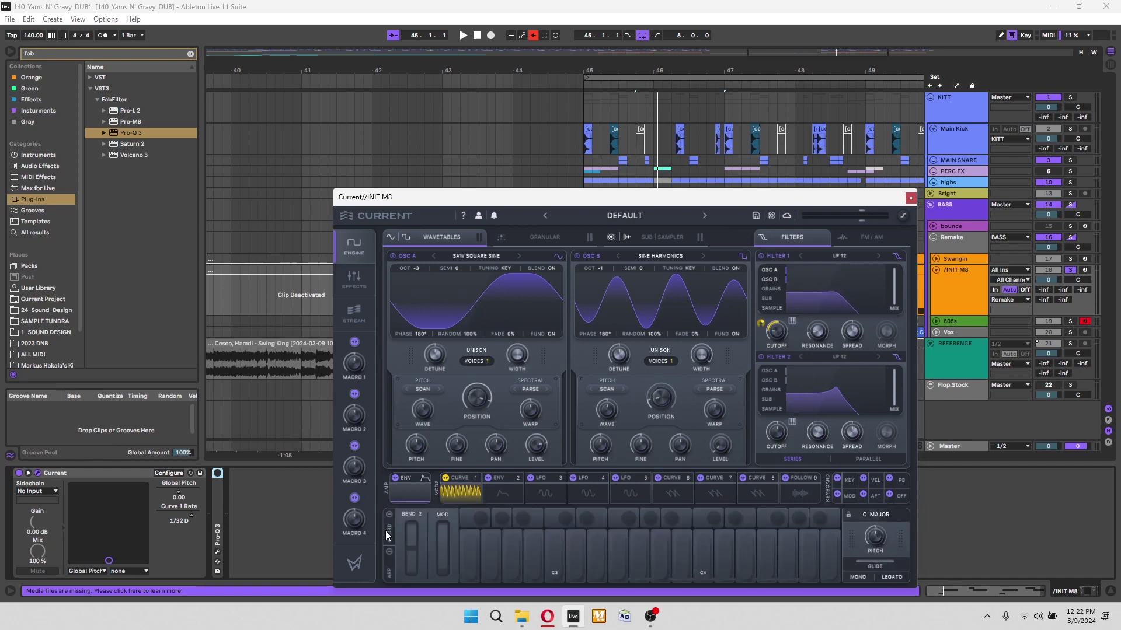
pyautogui.click(896, 516)
pyautogui.click(894, 515)
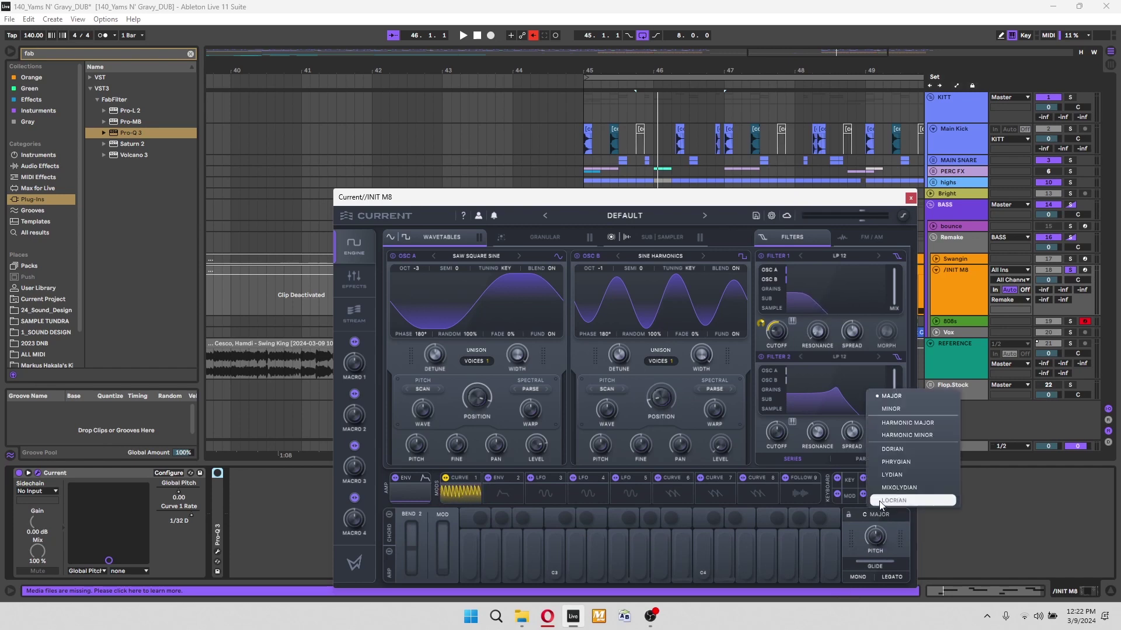
pyautogui.moveTo(825, 196); pyautogui.dragTo(779, 166)
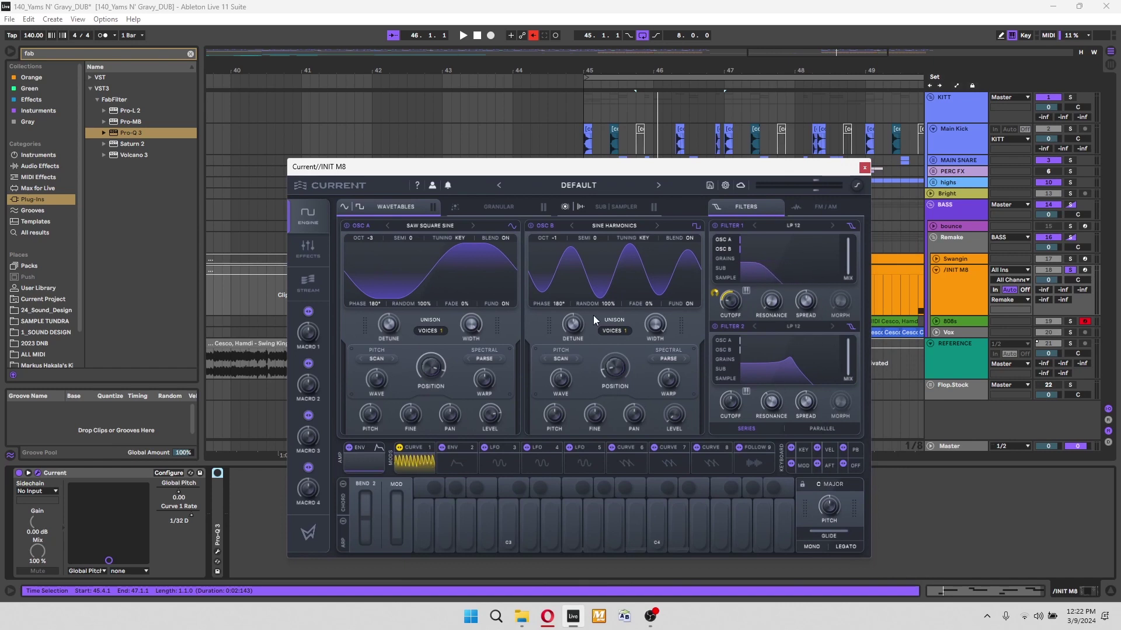
pyautogui.click(308, 248)
pyautogui.click(308, 216)
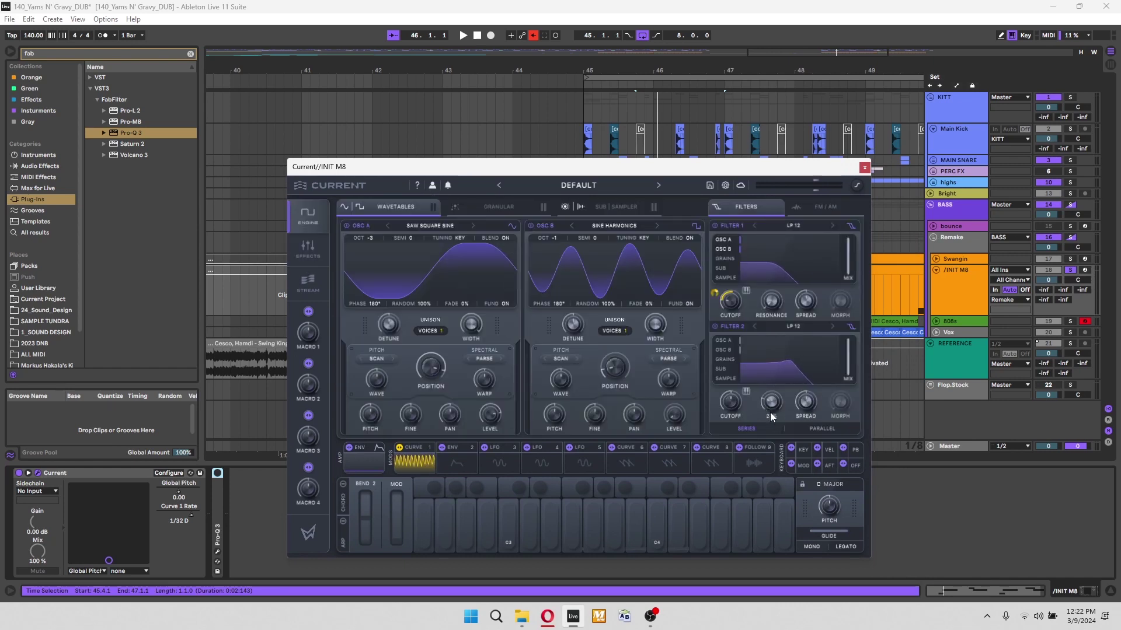
# Step through filter 2's types and set it to LP 24.
pyautogui.moveTo(734, 401)
pyautogui.click(820, 328)
pyautogui.click(835, 326)
pyautogui.click(834, 324)
pyautogui.click(773, 327)
pyautogui.click(755, 332)
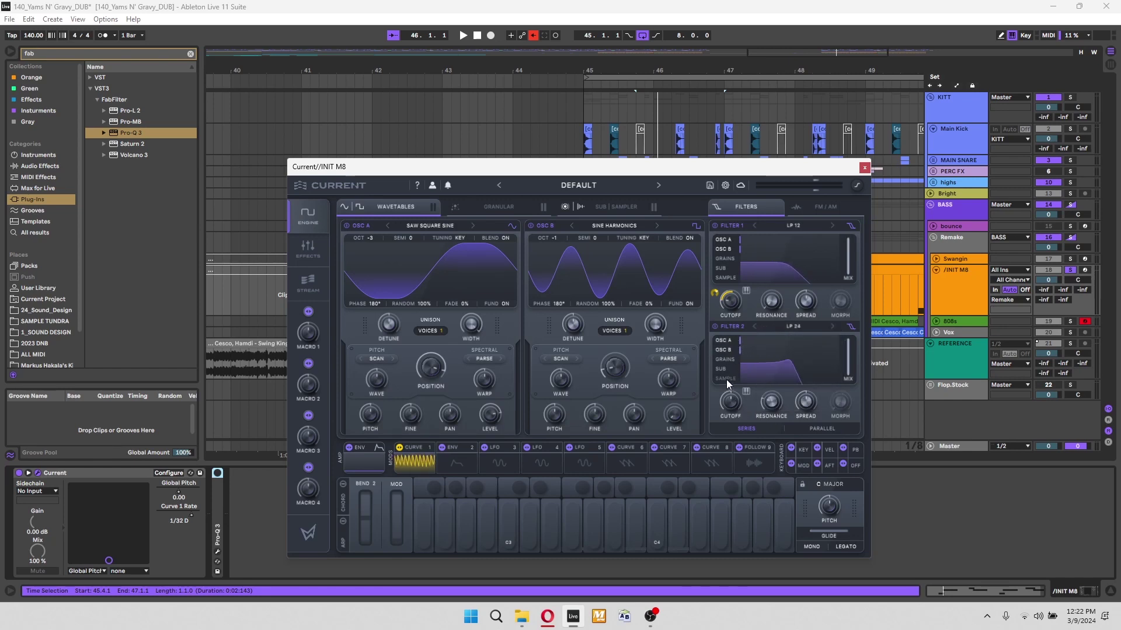
# Load the 24_BasicVerb effects chain preset and check its Fuse Compressor and Polar Distortion drive.
pyautogui.click(308, 249)
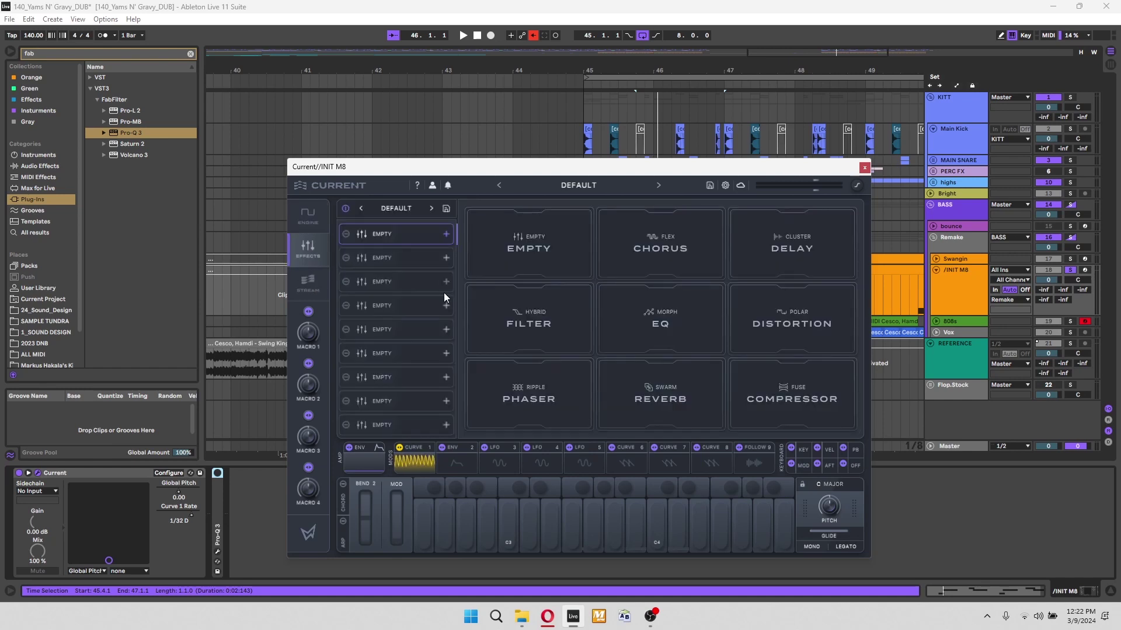
pyautogui.click(411, 214)
pyautogui.moveTo(436, 280)
pyautogui.click(505, 291)
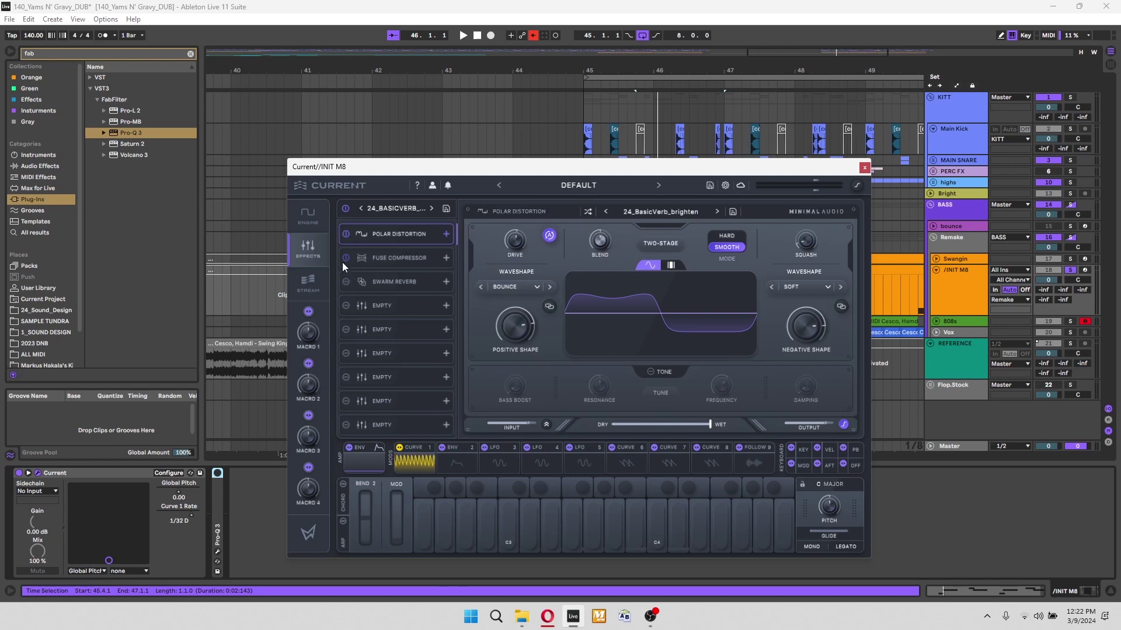
pyautogui.click(387, 256)
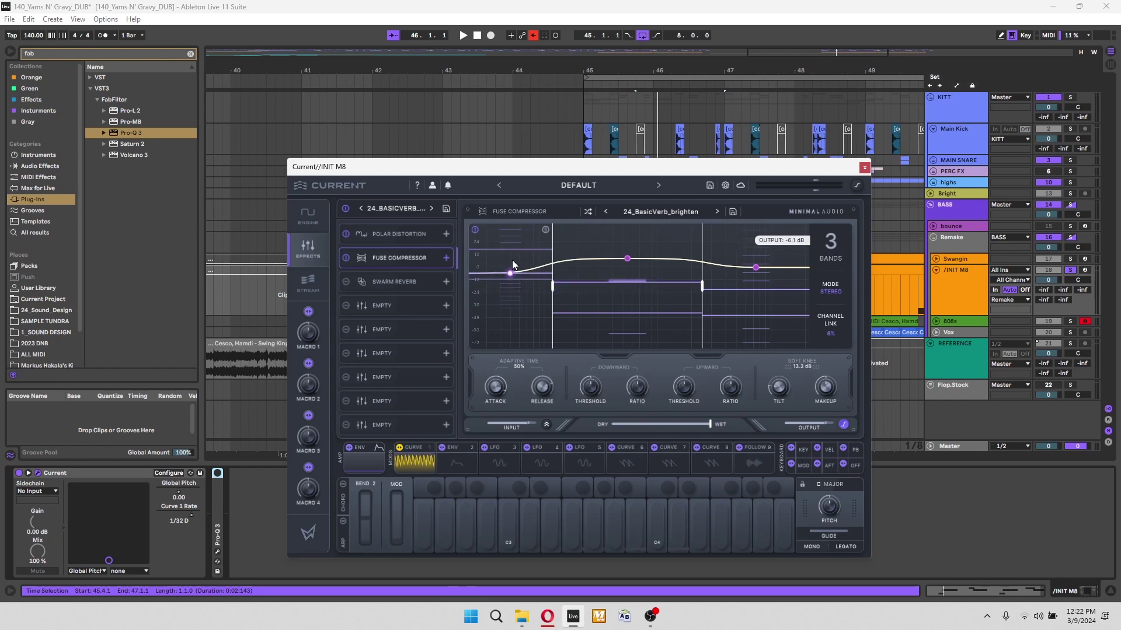
pyautogui.click(415, 232)
pyautogui.moveTo(514, 244); pyautogui.dragTo(514, 237)
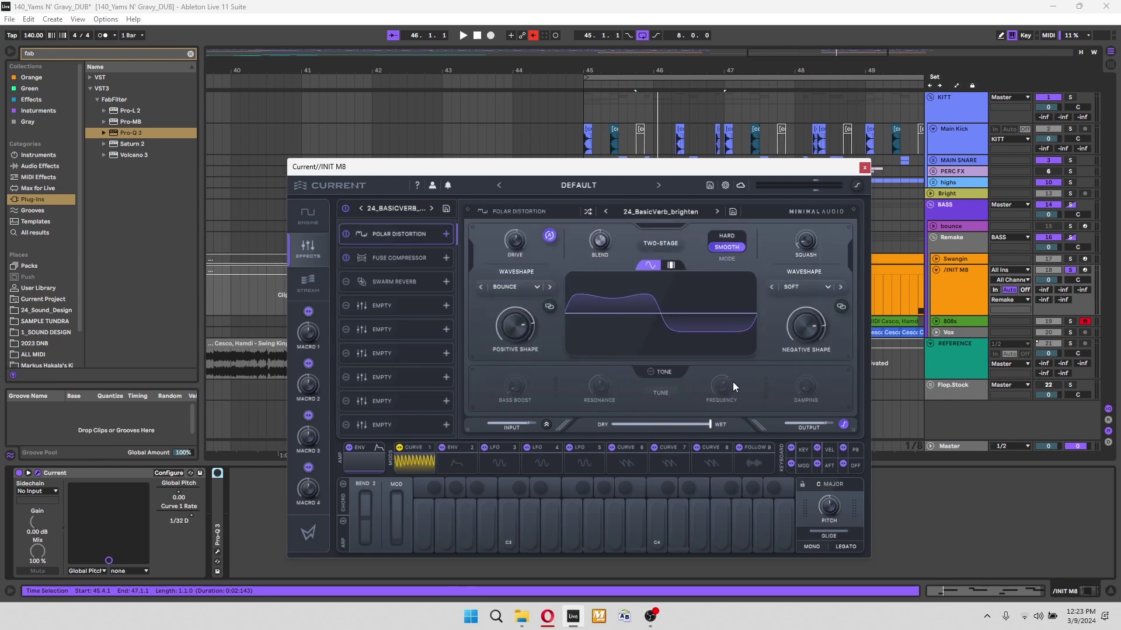
# Enable Polar Distortion's tone section with Tune on, adjust its frequency and resonance, and lower the dry/wet mix.
pyautogui.click(655, 376)
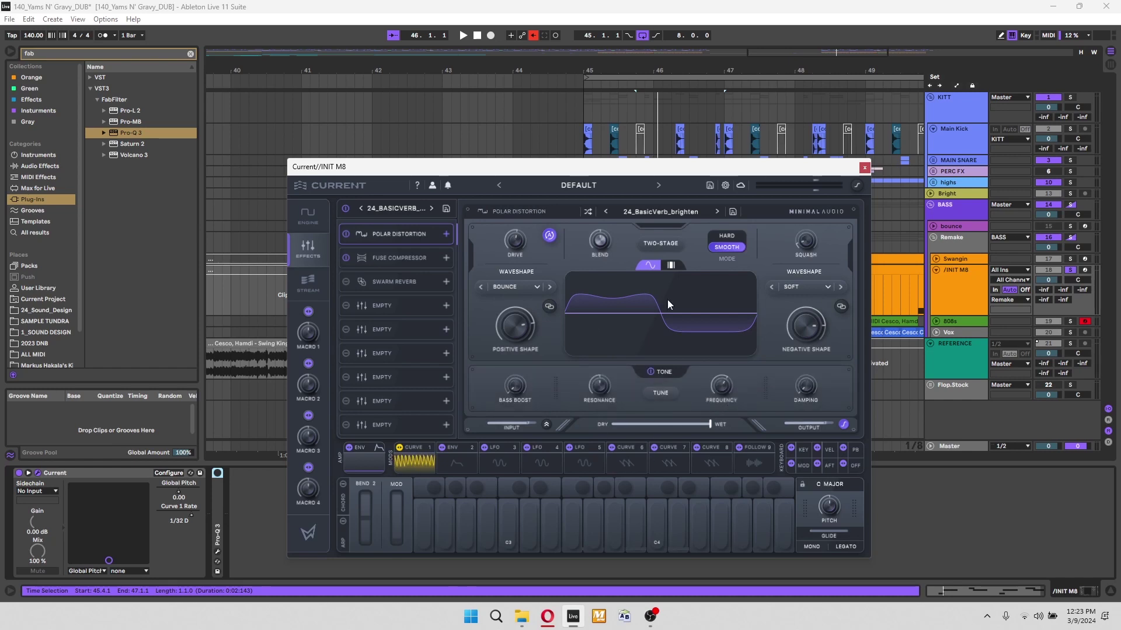
pyautogui.click(660, 393)
pyautogui.moveTo(711, 388); pyautogui.dragTo(699, 394)
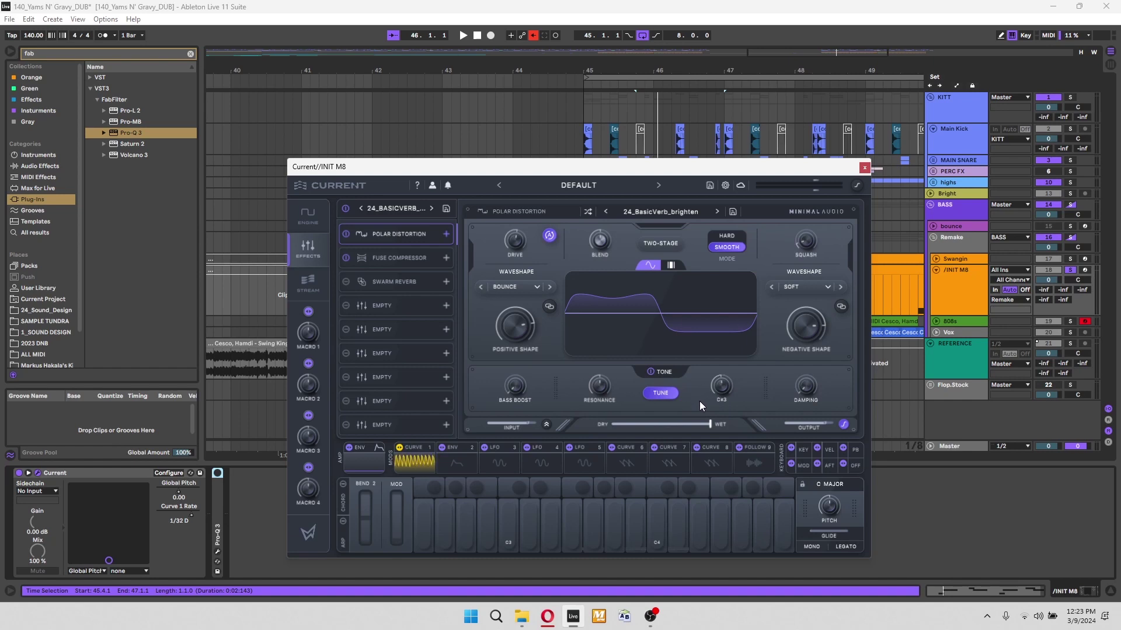
pyautogui.moveTo(699, 399); pyautogui.dragTo(699, 398)
pyautogui.moveTo(709, 425); pyautogui.dragTo(597, 428)
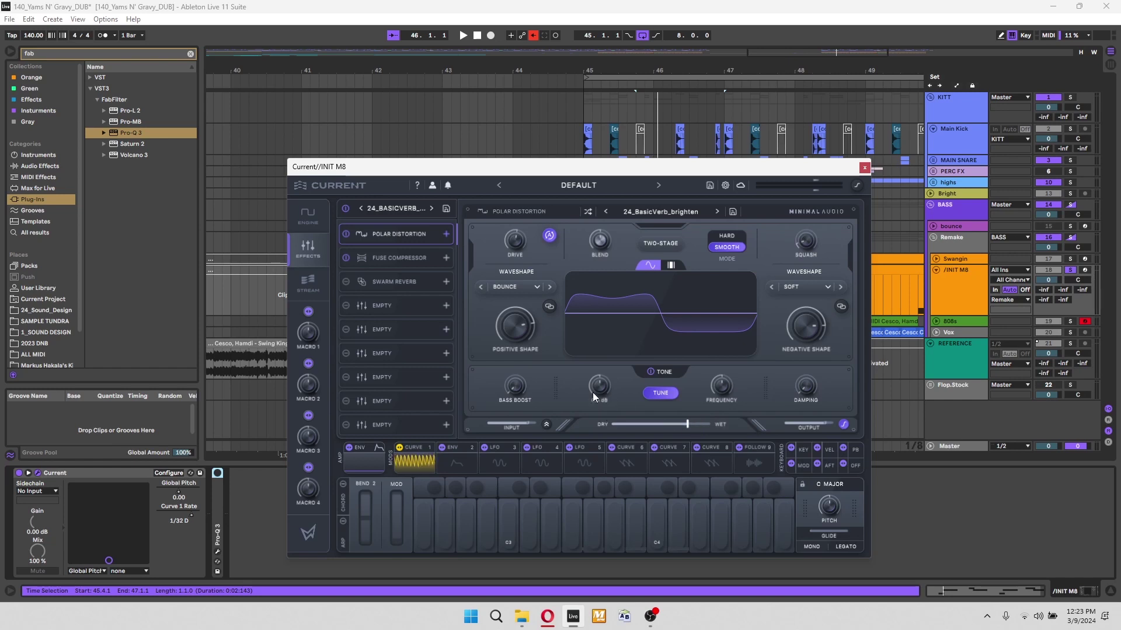
pyautogui.moveTo(597, 373); pyautogui.dragTo(596, 385)
# Fine-tune the tone section's resonance during playback, comparing the bass at 0.0 dB and with the resonance raised.
pyautogui.press('space')
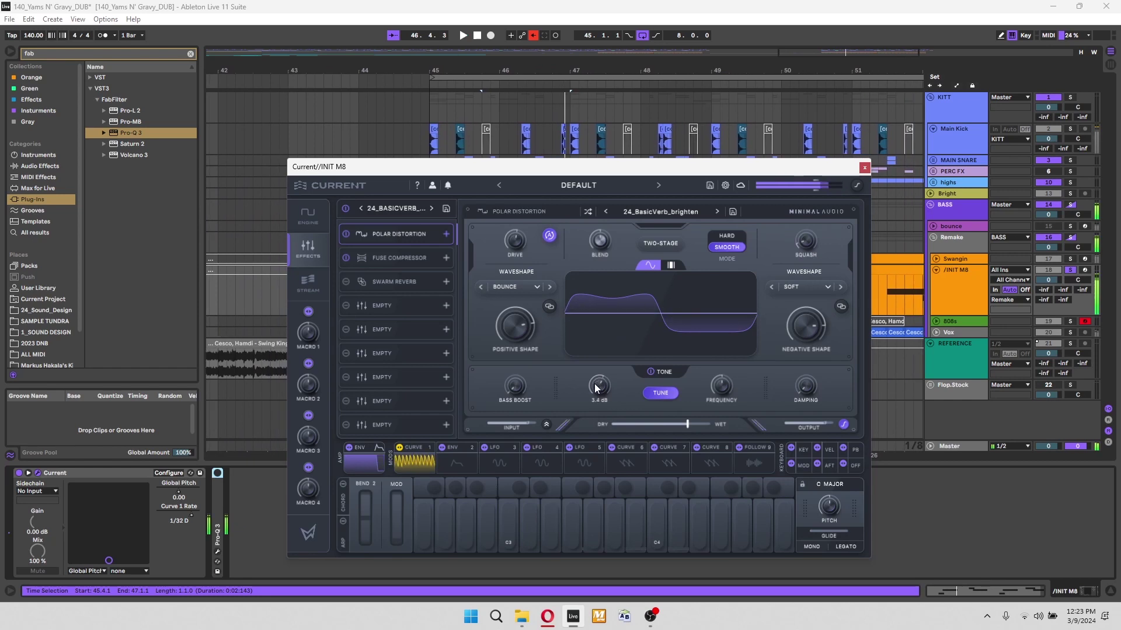
pyautogui.moveTo(605, 390)
pyautogui.mouseDown()
pyautogui.moveTo(595, 405)
pyautogui.moveTo(608, 394)
pyautogui.mouseUp()
pyautogui.press('space')
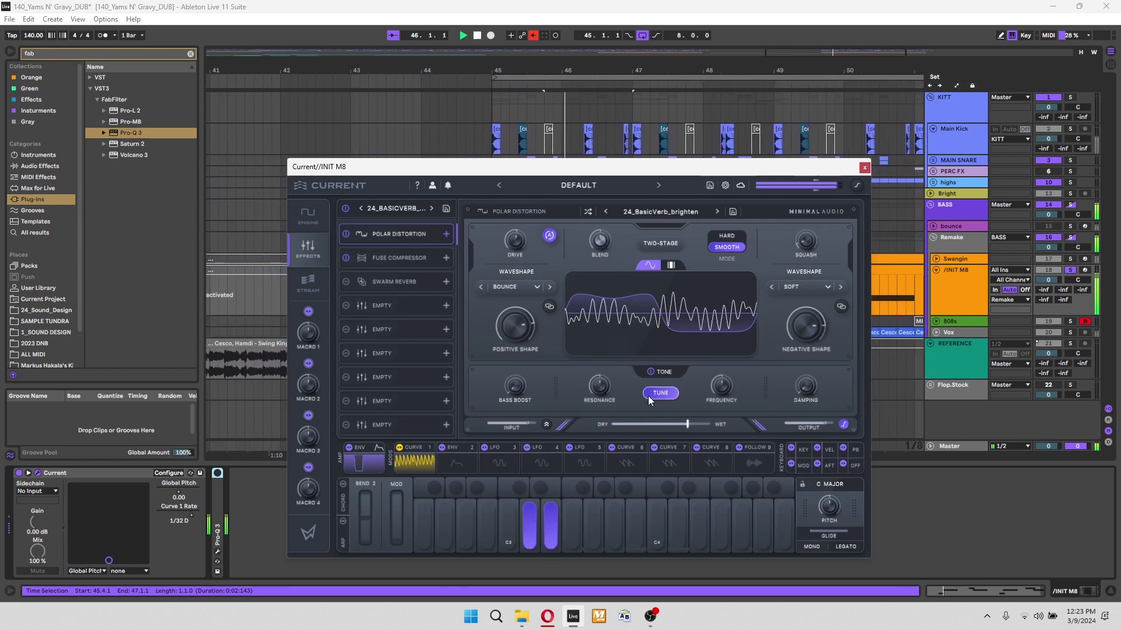
pyautogui.click(650, 372)
pyautogui.press('space')
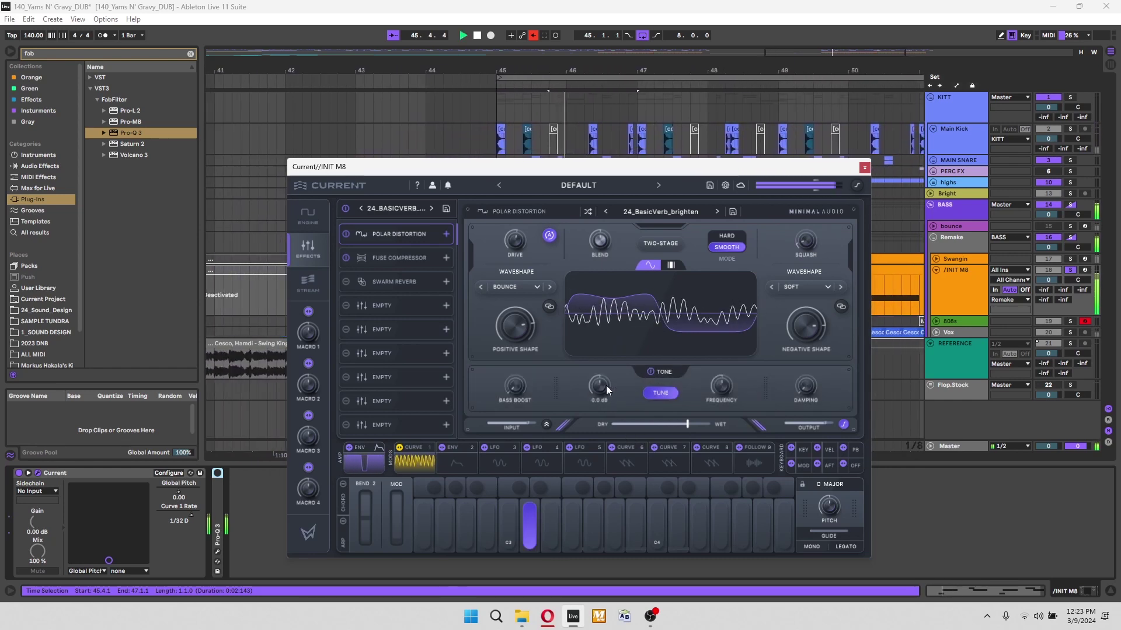
pyautogui.moveTo(598, 387); pyautogui.dragTo(598, 380)
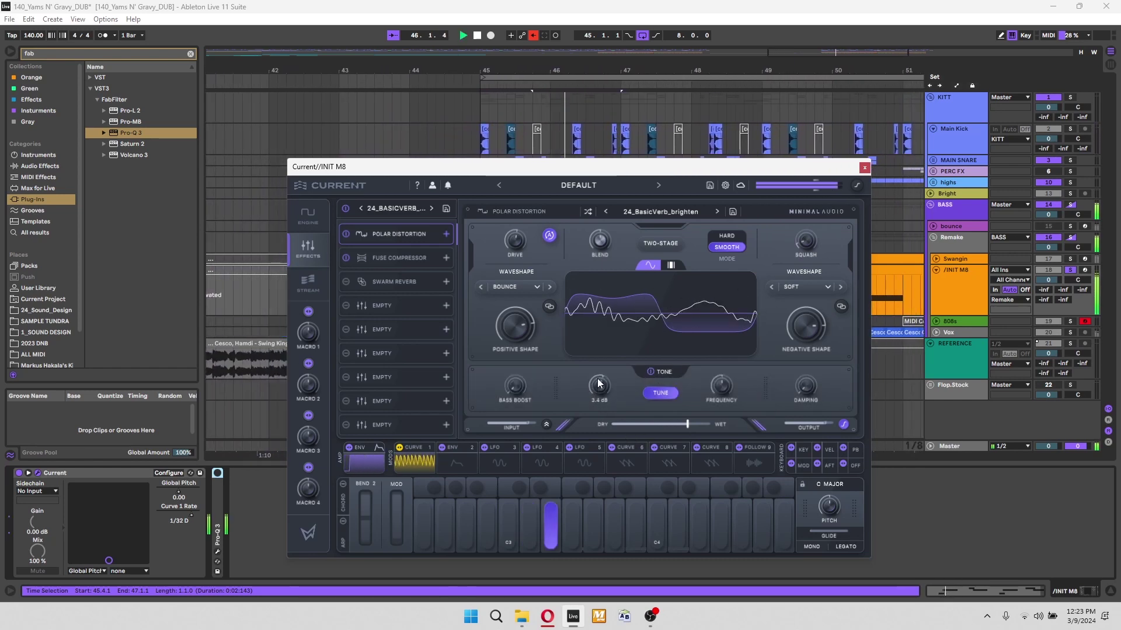
# Check the Polar Distortion's bass boost and negative shape during playback, then return to the patch's engine page.
pyautogui.moveTo(606, 380)
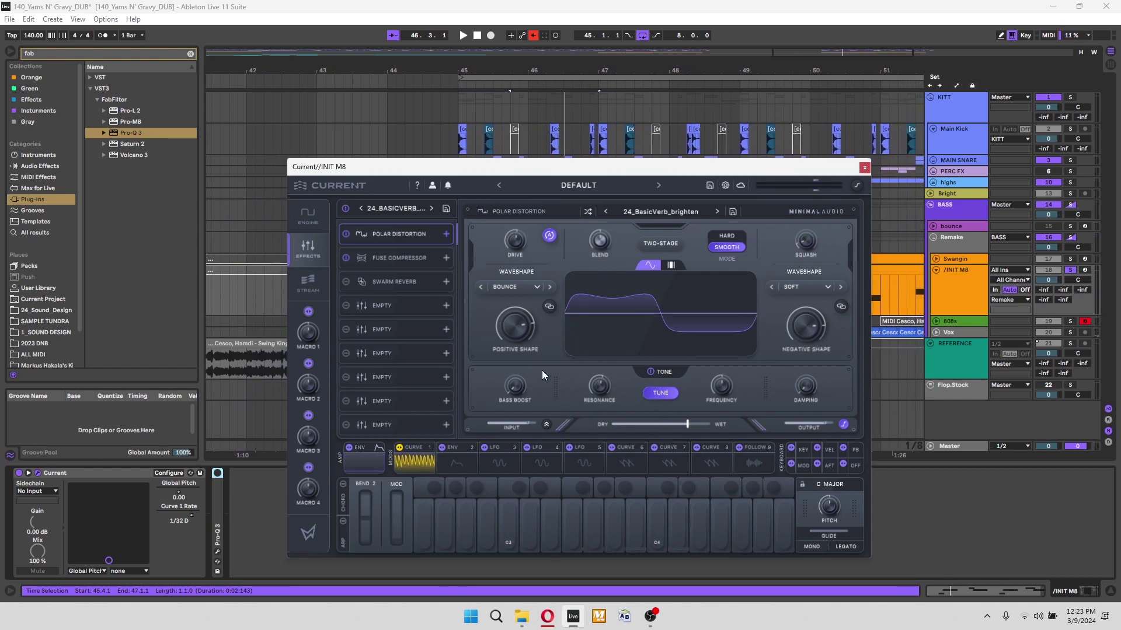
pyautogui.moveTo(521, 372)
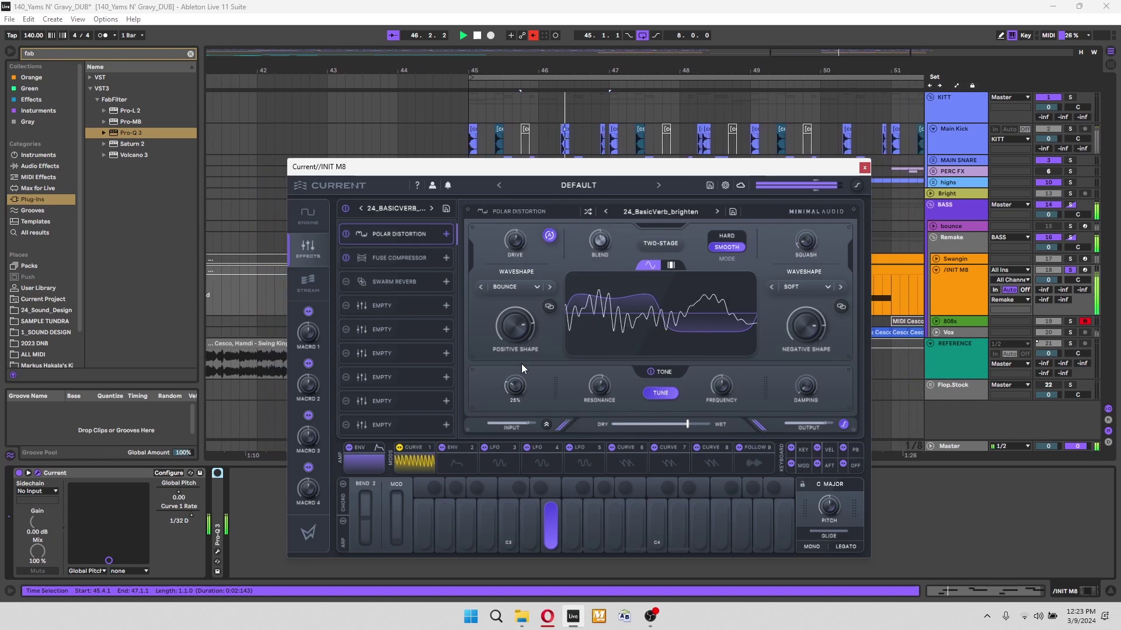
pyautogui.moveTo(809, 325)
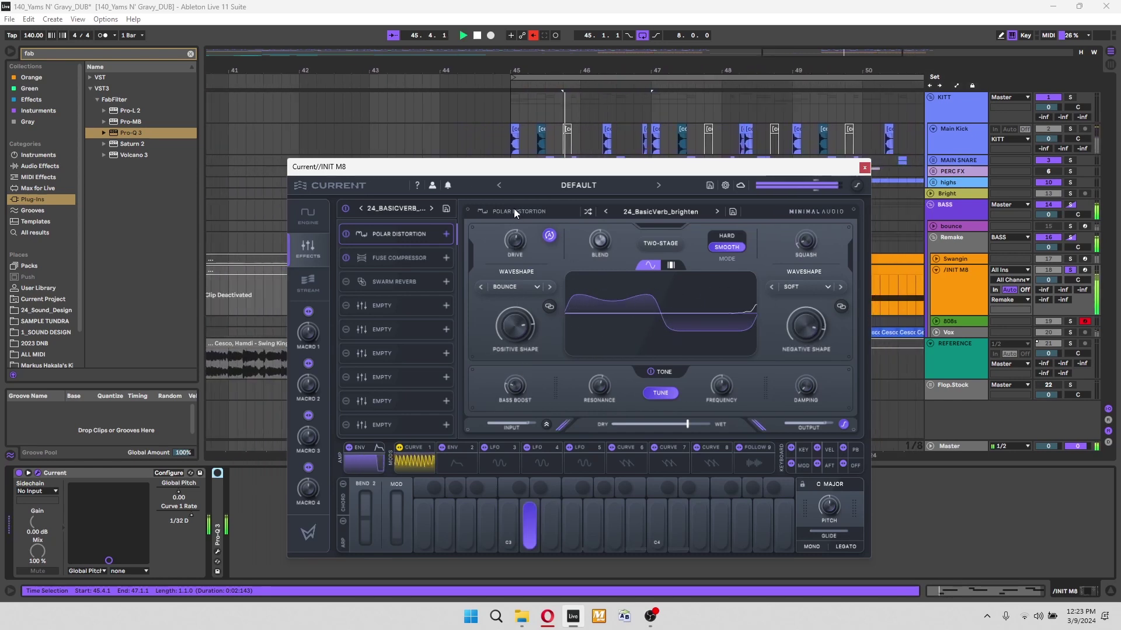
pyautogui.click(311, 217)
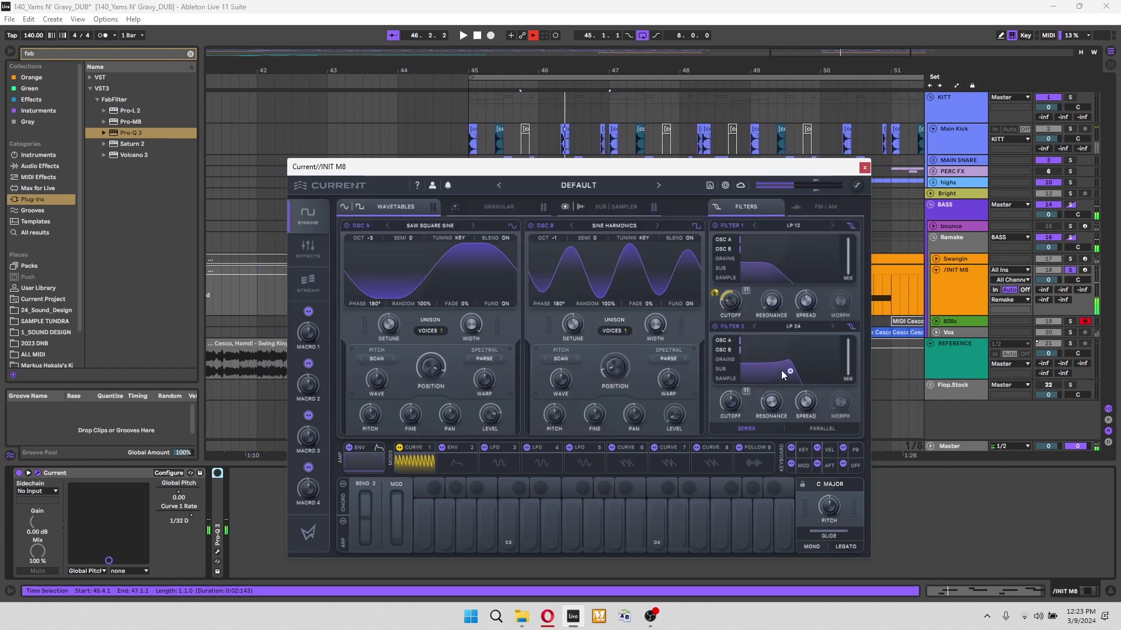
# Lower Filter 2's resonance, check the bass in playback, and raise Filter 1's resonance.
pyautogui.moveTo(727, 407)
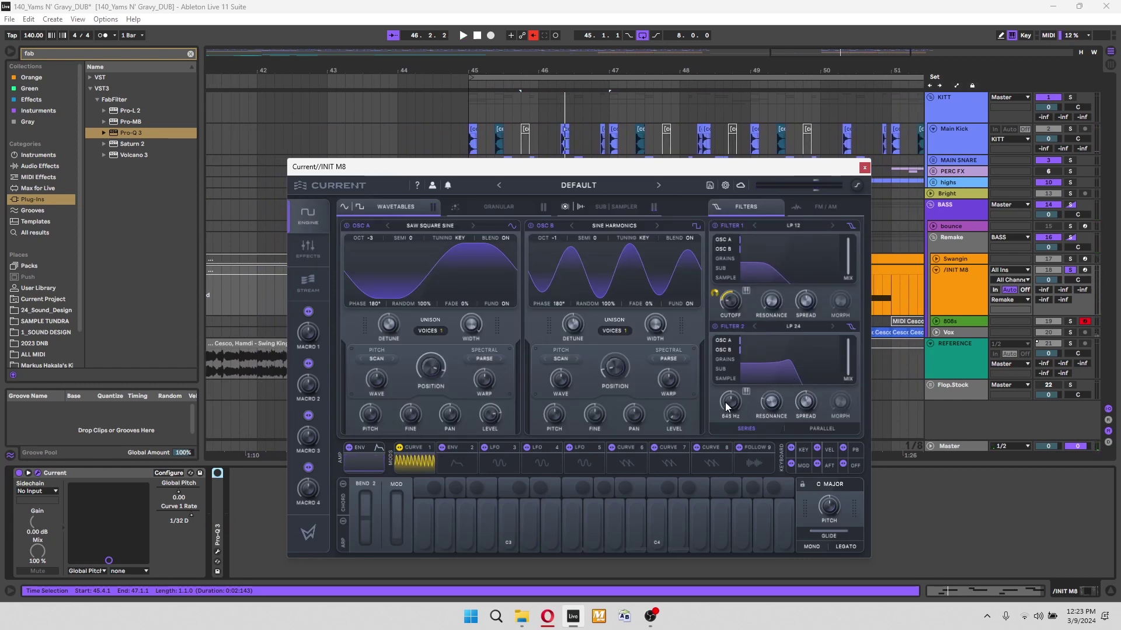
pyautogui.moveTo(768, 403)
pyautogui.mouseDown()
pyautogui.moveTo(737, 397)
pyautogui.moveTo(767, 422)
pyautogui.mouseUp()
pyautogui.moveTo(761, 409)
pyautogui.press('space')
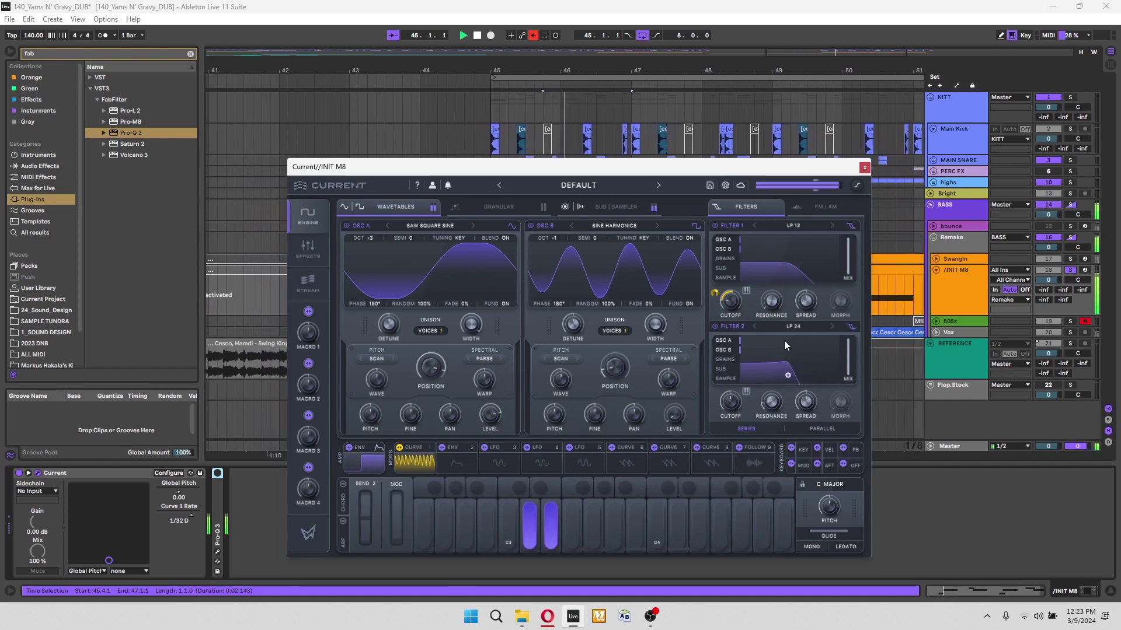
pyautogui.press('space')
pyautogui.moveTo(772, 301); pyautogui.dragTo(773, 276)
pyautogui.press('space')
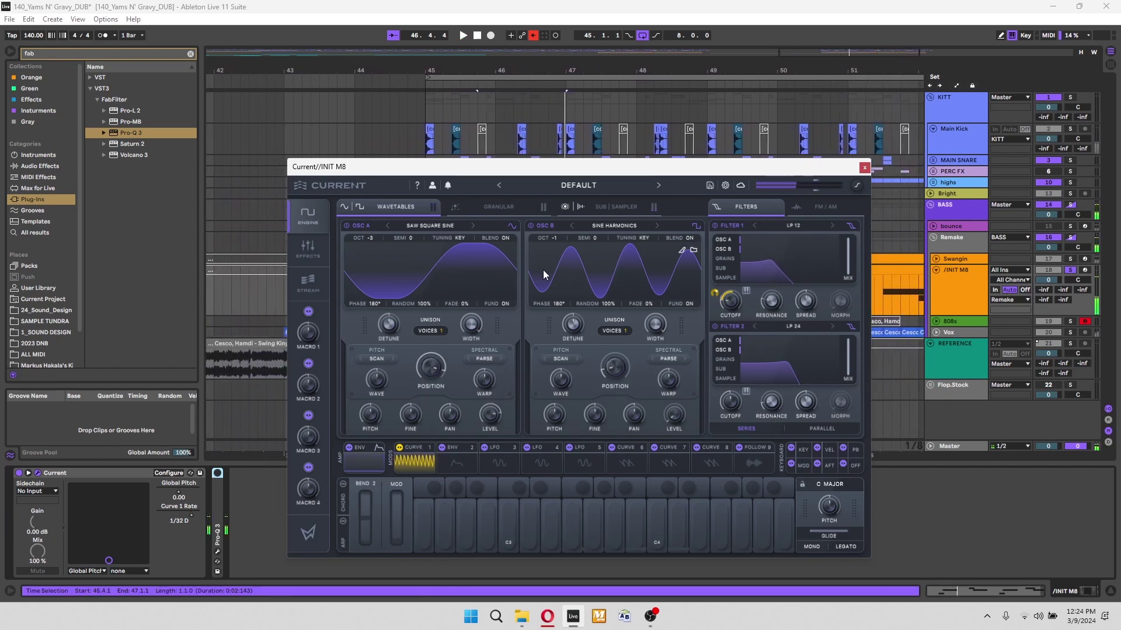
# Change the second modulator from an envelope to a Curve and lower its middle point into a shallow arch.
pyautogui.click(457, 463)
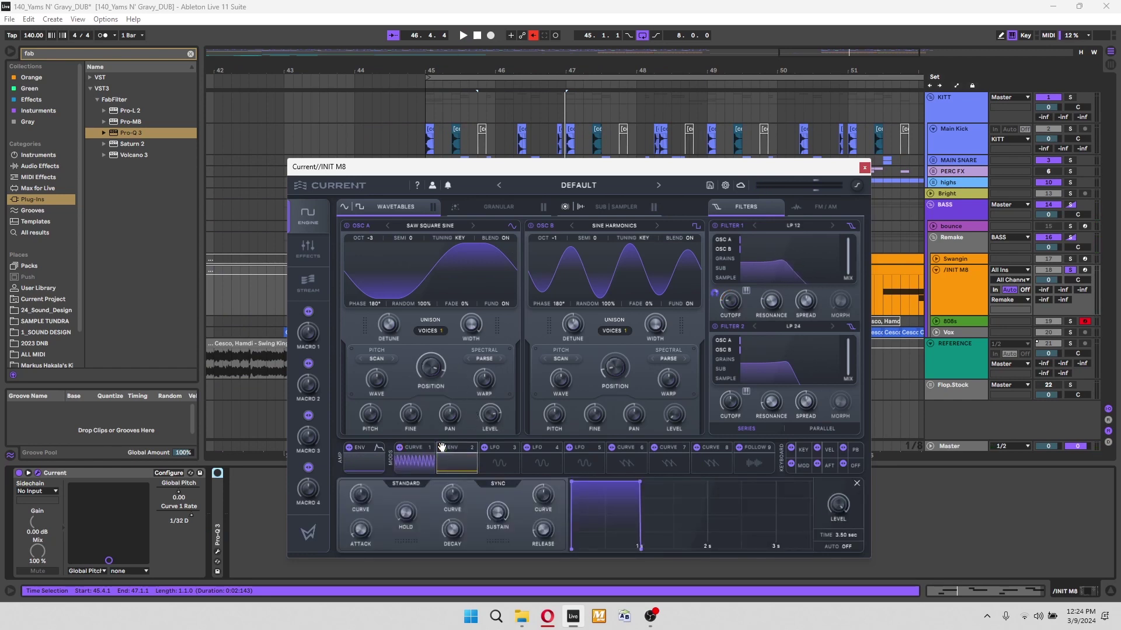
pyautogui.click(452, 447)
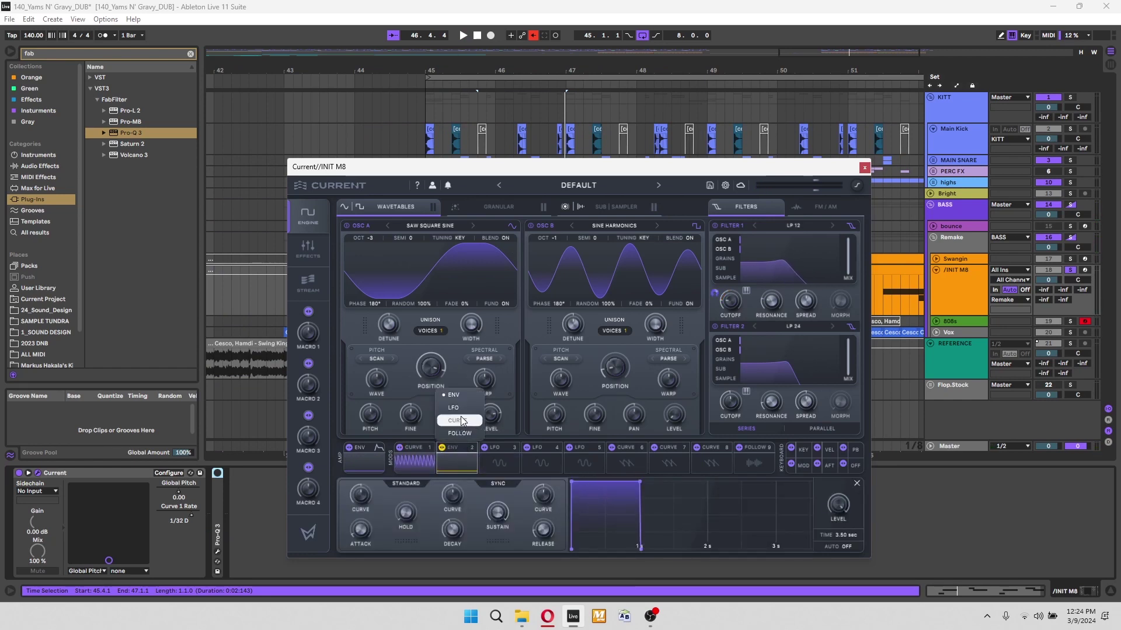
pyautogui.click(459, 421)
pyautogui.moveTo(635, 496); pyautogui.dragTo(632, 532)
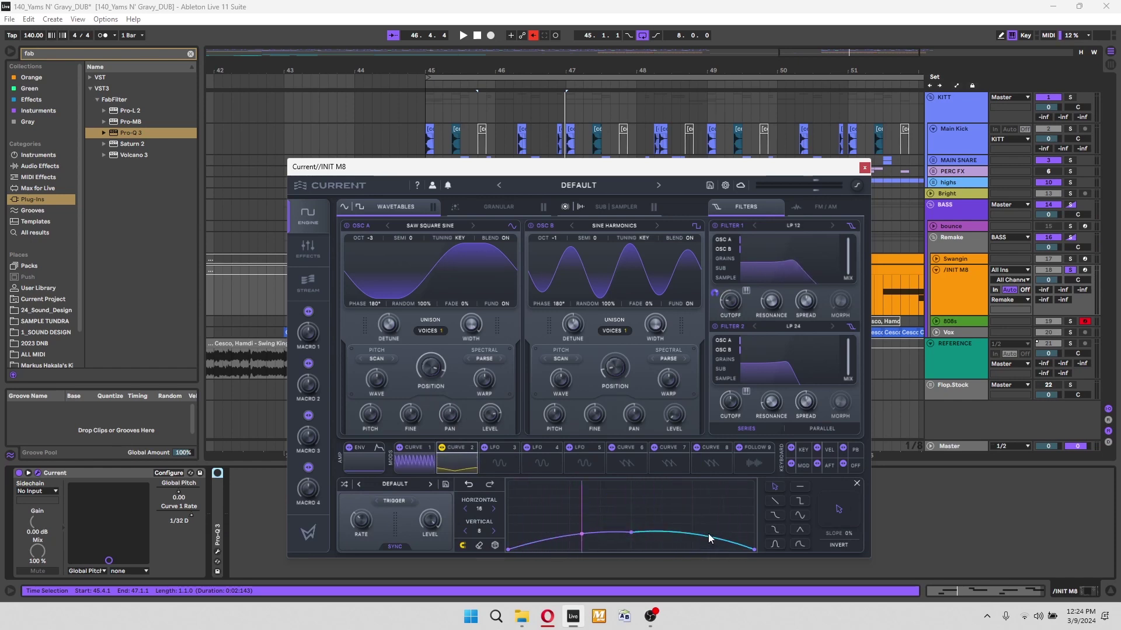
# Check Curve 1's shape and level for comparison.
pyautogui.click(421, 450)
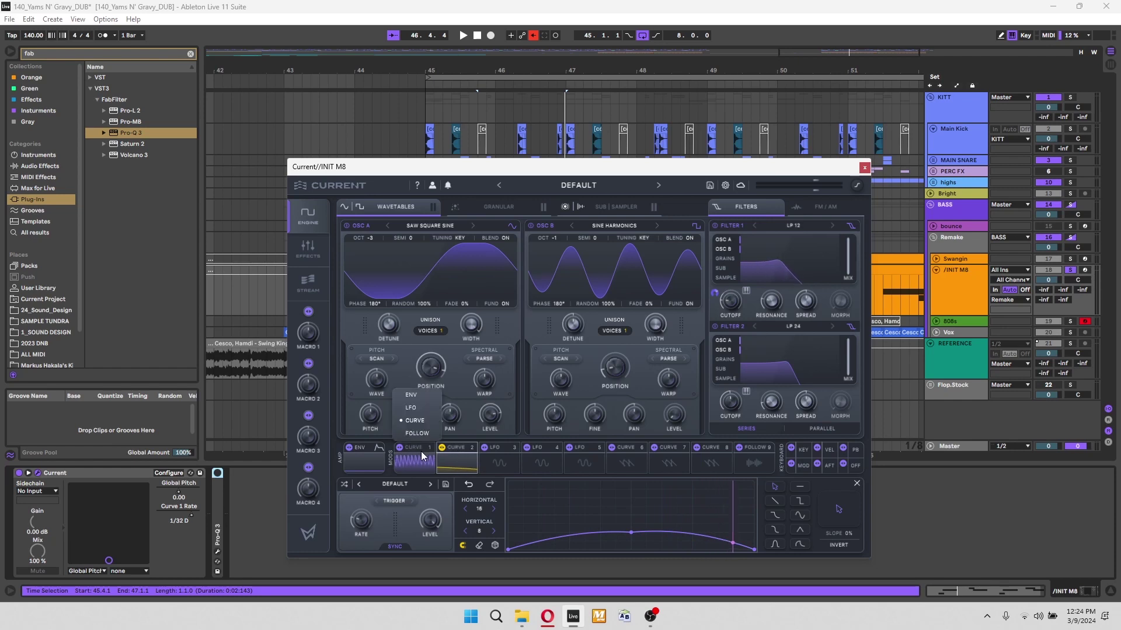
pyautogui.click(405, 468)
pyautogui.moveTo(429, 529); pyautogui.dragTo(431, 518)
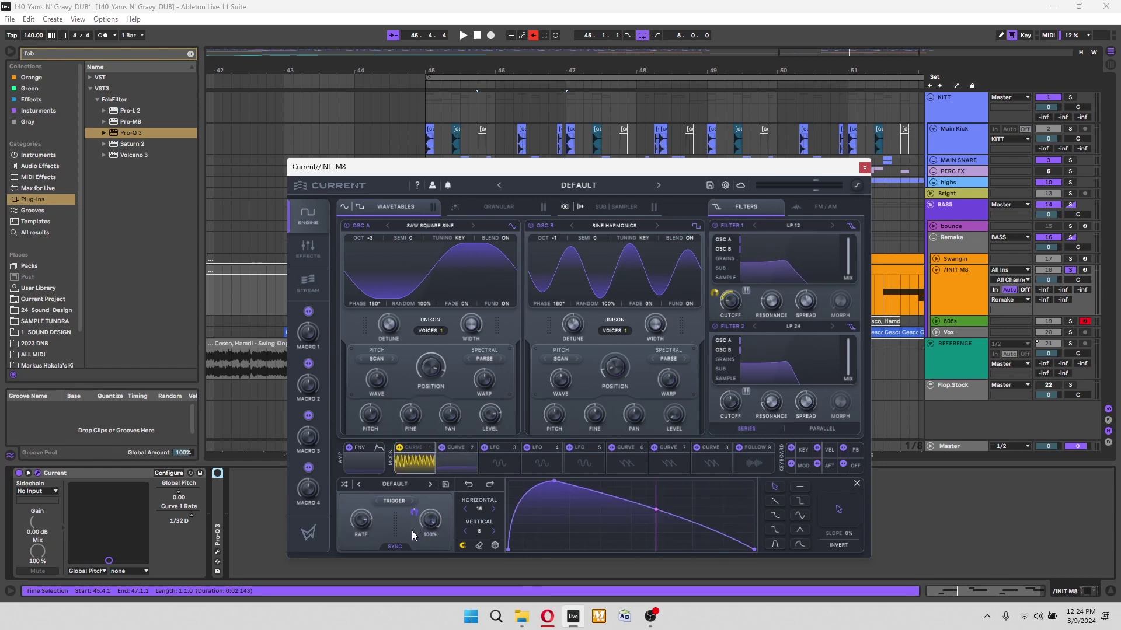
# Set Curve 2's rate to 2 Bar and assign it to modulate Filter 1's cutoff.
pyautogui.click(447, 463)
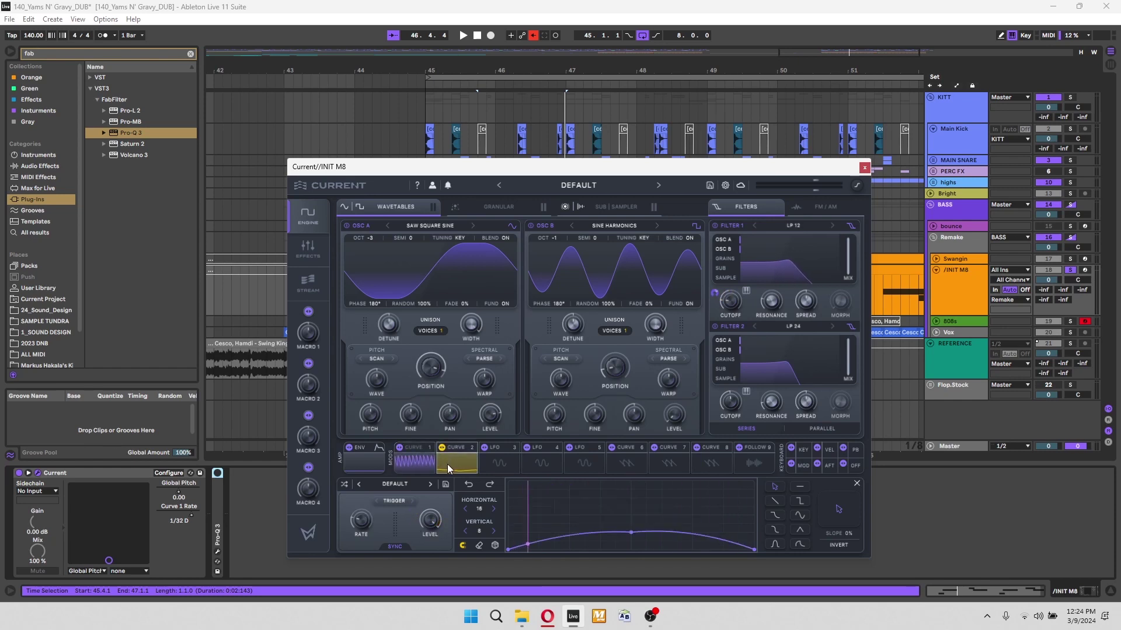
pyautogui.moveTo(362, 528); pyautogui.dragTo(363, 520)
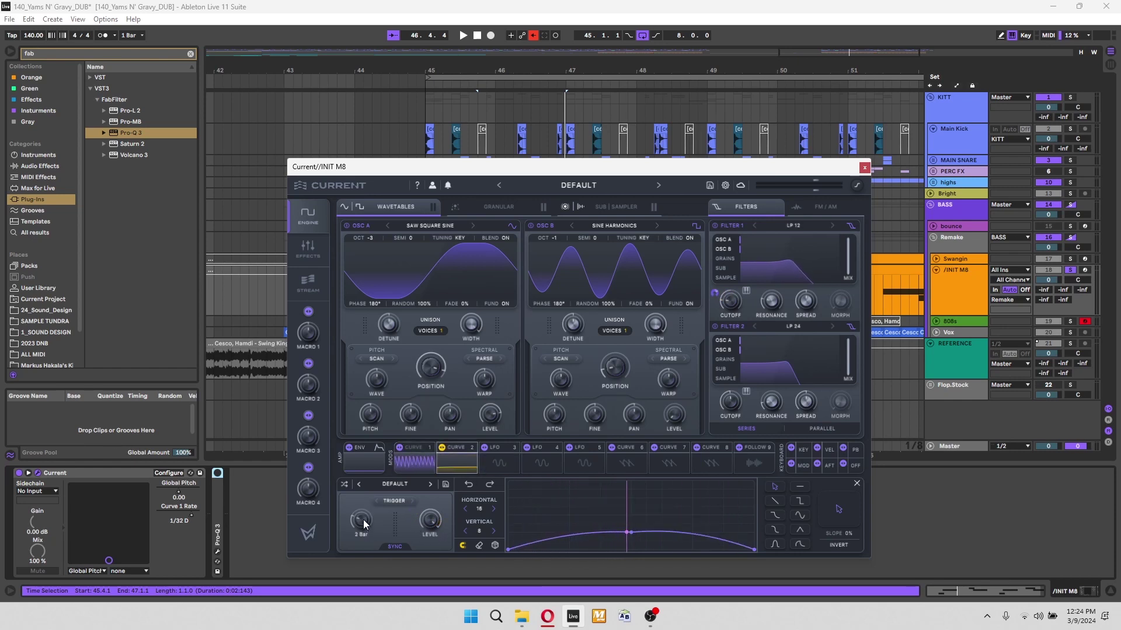
pyautogui.moveTo(442, 448); pyautogui.dragTo(712, 286)
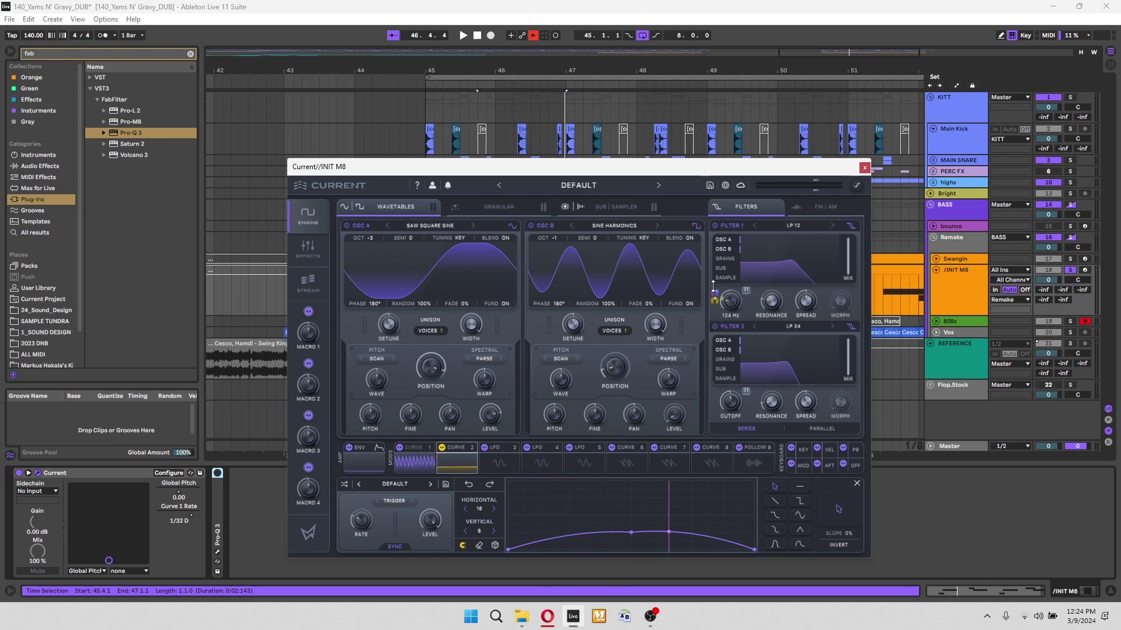
# Raise the middle point of Curve 2 slightly during playback to strengthen the cutoff sweep.
pyautogui.press('space')
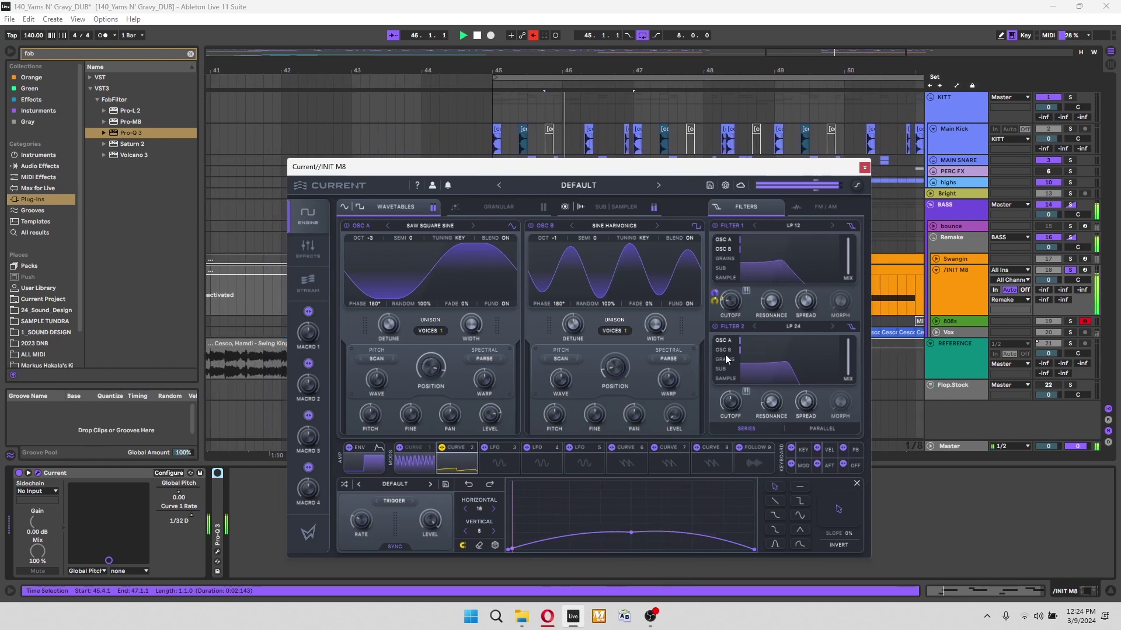
pyautogui.moveTo(631, 534); pyautogui.dragTo(630, 528)
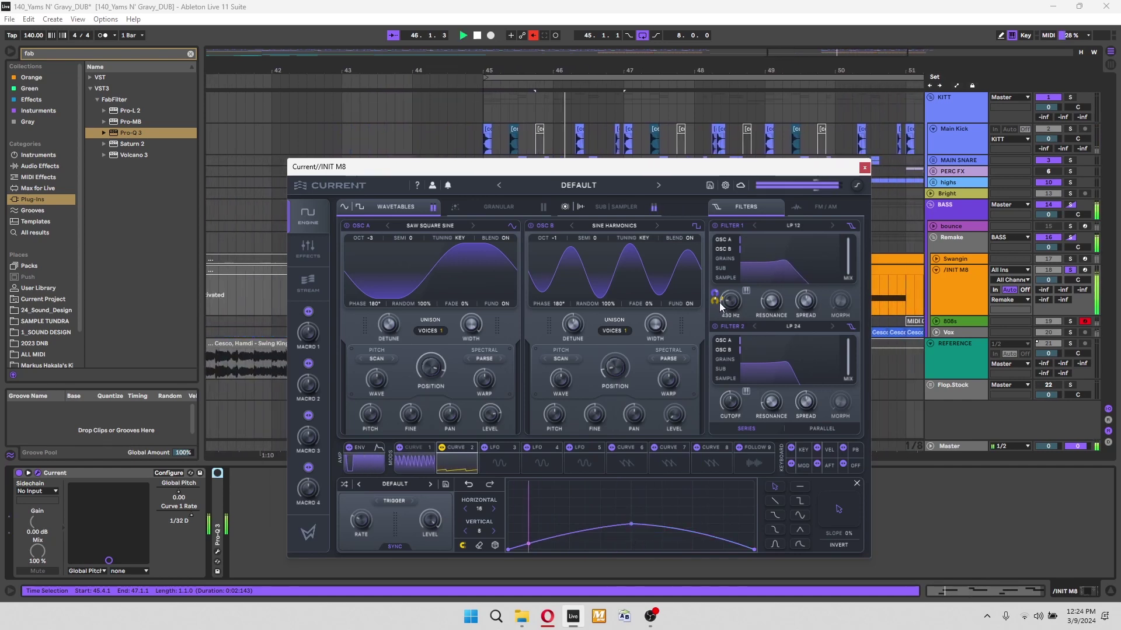
pyautogui.press('space')
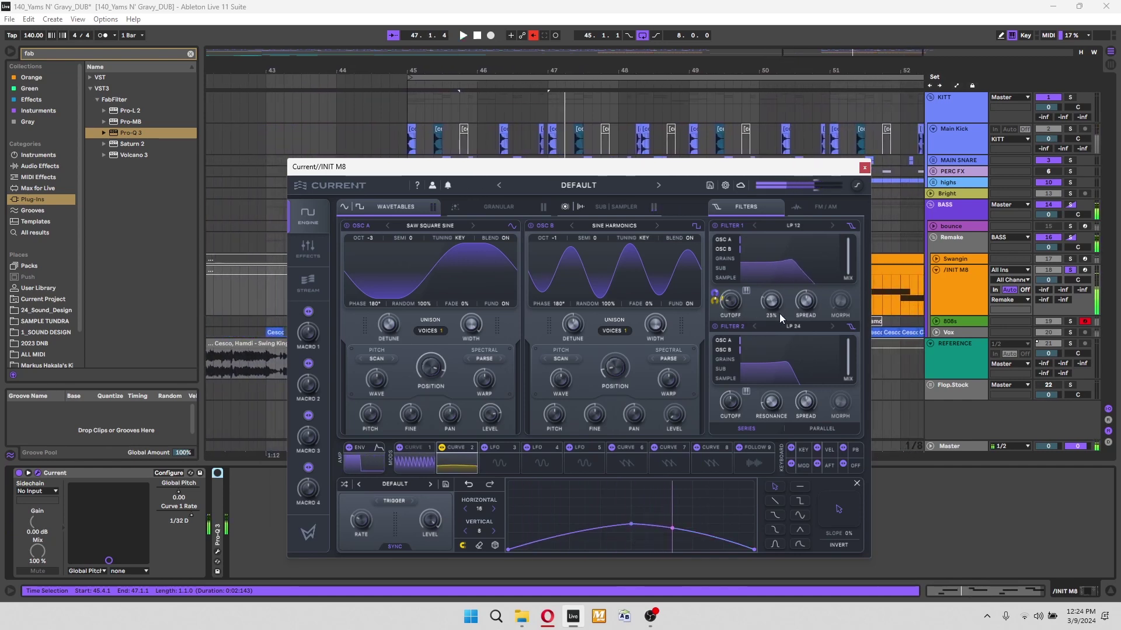
# Lower Filter 2's cutoff slightly, then compare the bass with Filter 2 bypassed and re-enabled.
pyautogui.press('space')
pyautogui.moveTo(730, 404); pyautogui.dragTo(728, 413)
pyautogui.press('space')
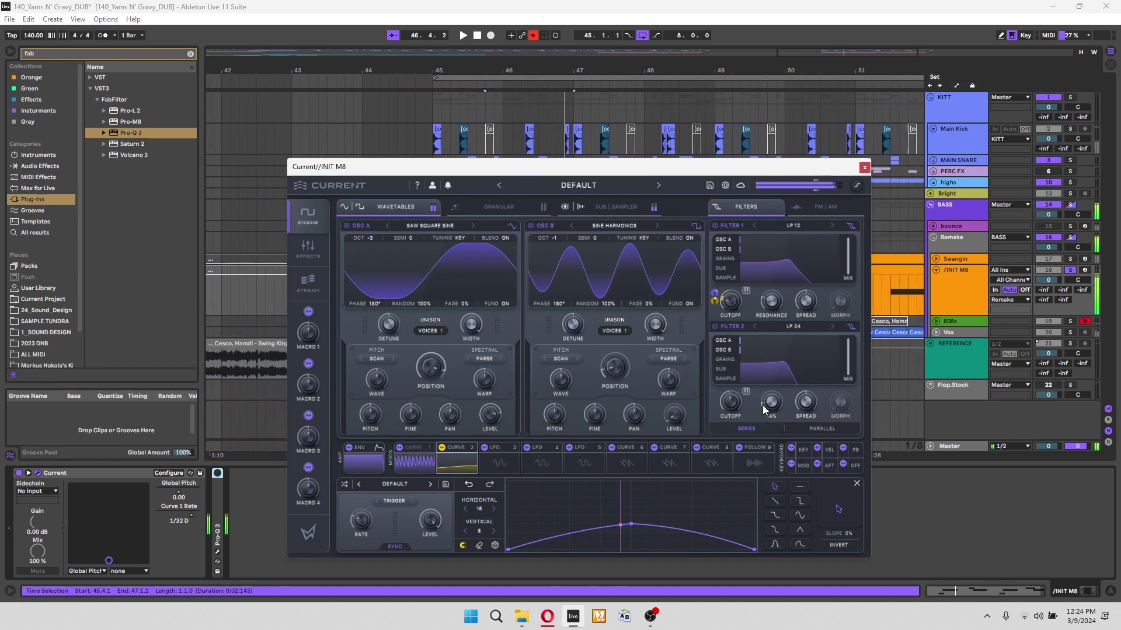
pyautogui.click(715, 326)
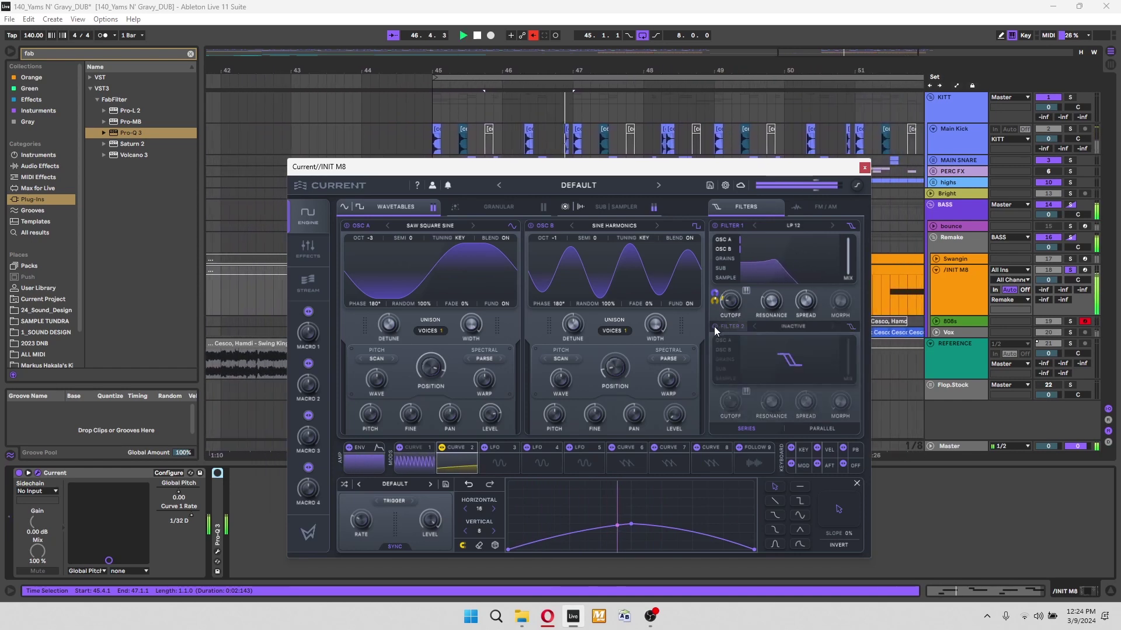
pyautogui.click(714, 326)
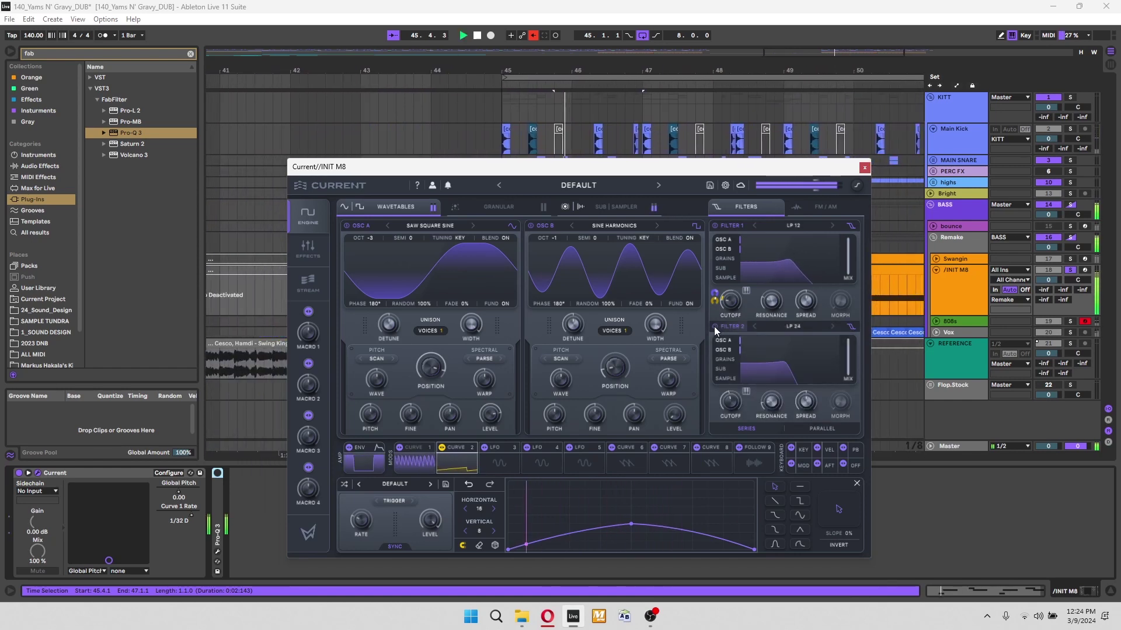
pyautogui.moveTo(726, 404)
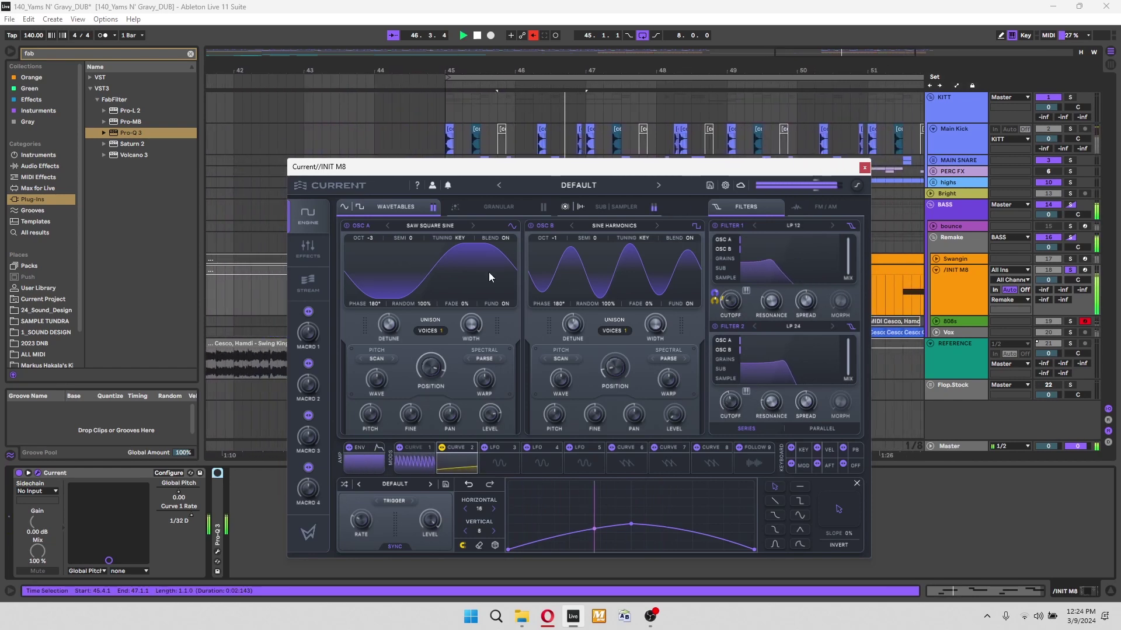
# Review the Sub and Sampler settings, including the sub level, while the bass plays.
pyautogui.moveTo(671, 385)
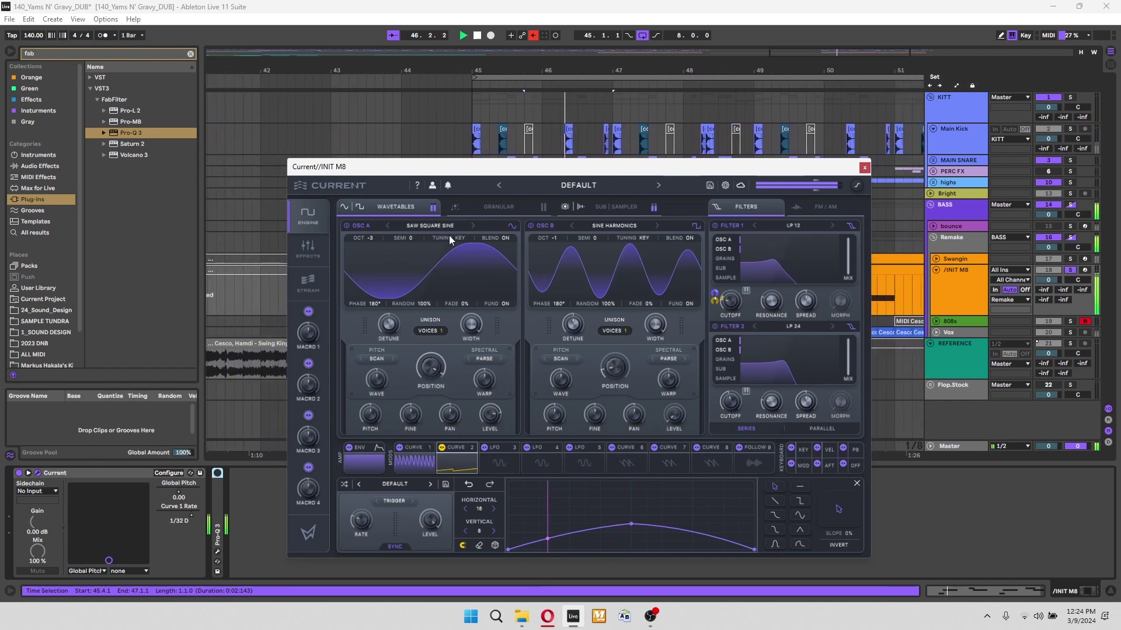
pyautogui.click(613, 205)
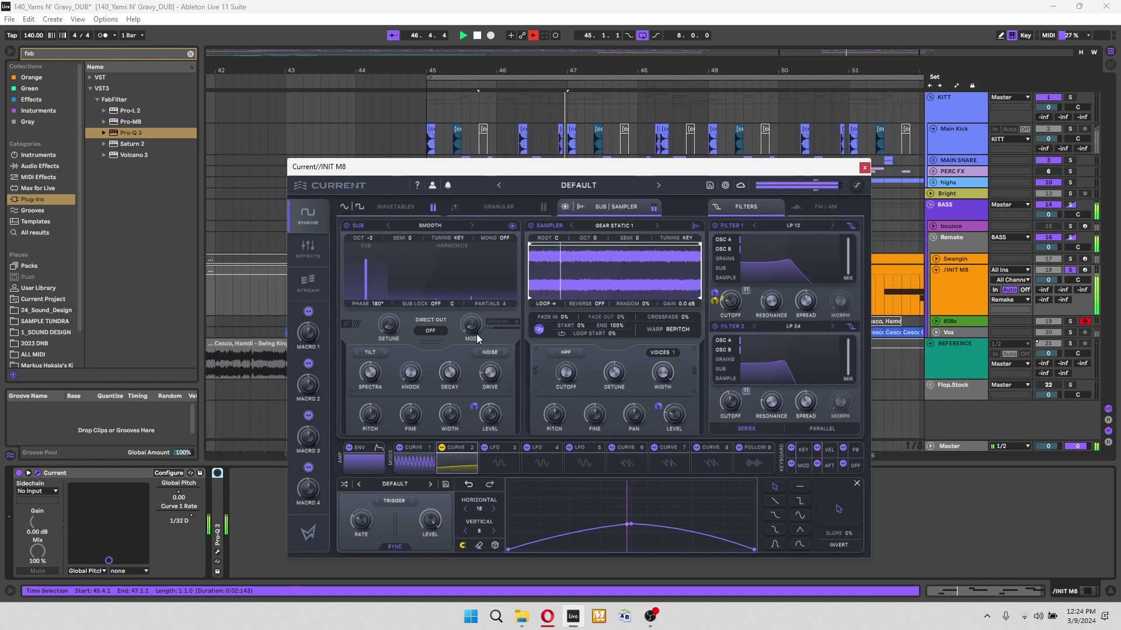
pyautogui.moveTo(489, 420)
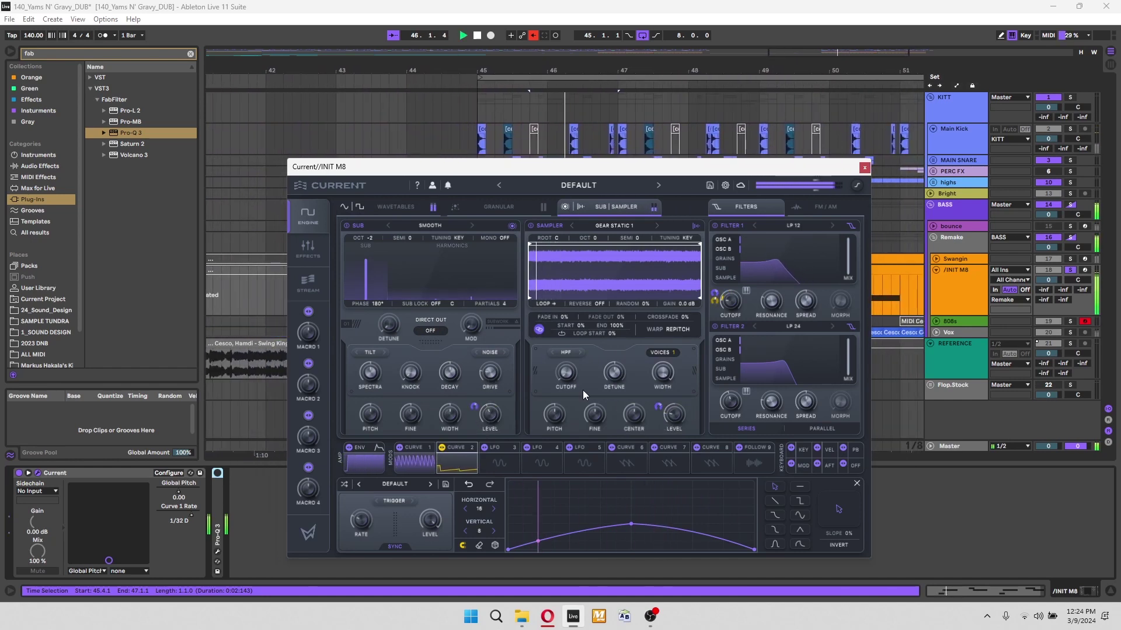
# Open the Fuse Compressor in the effects chain, lower its high band's output and adjust that band's downward threshold.
pyautogui.click(306, 245)
pyautogui.click(399, 257)
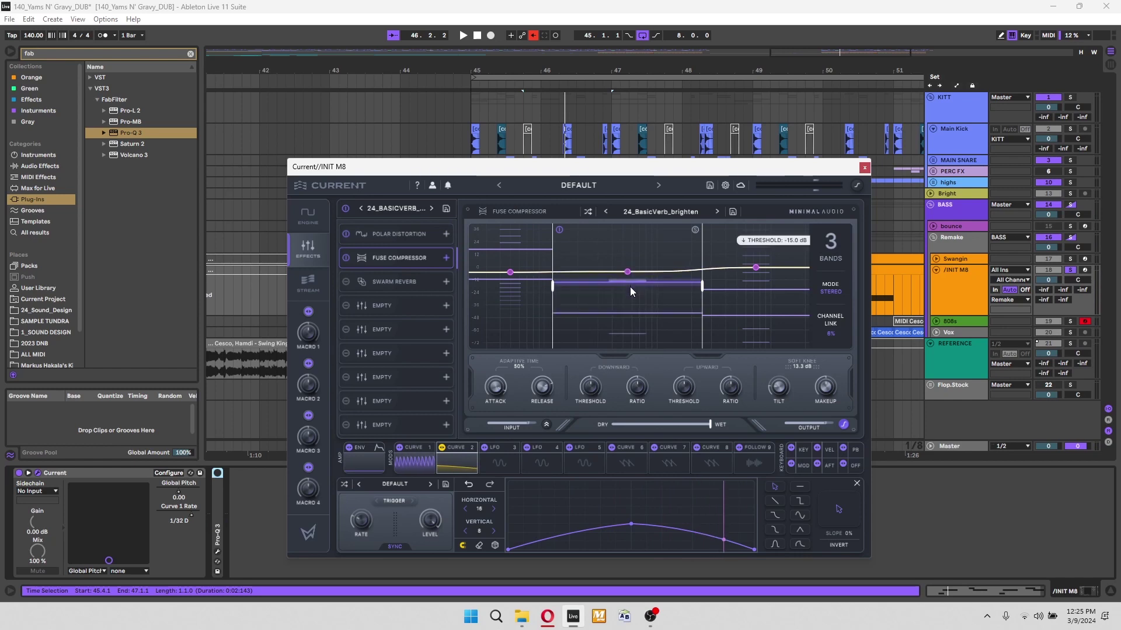
pyautogui.moveTo(757, 281); pyautogui.dragTo(716, 314)
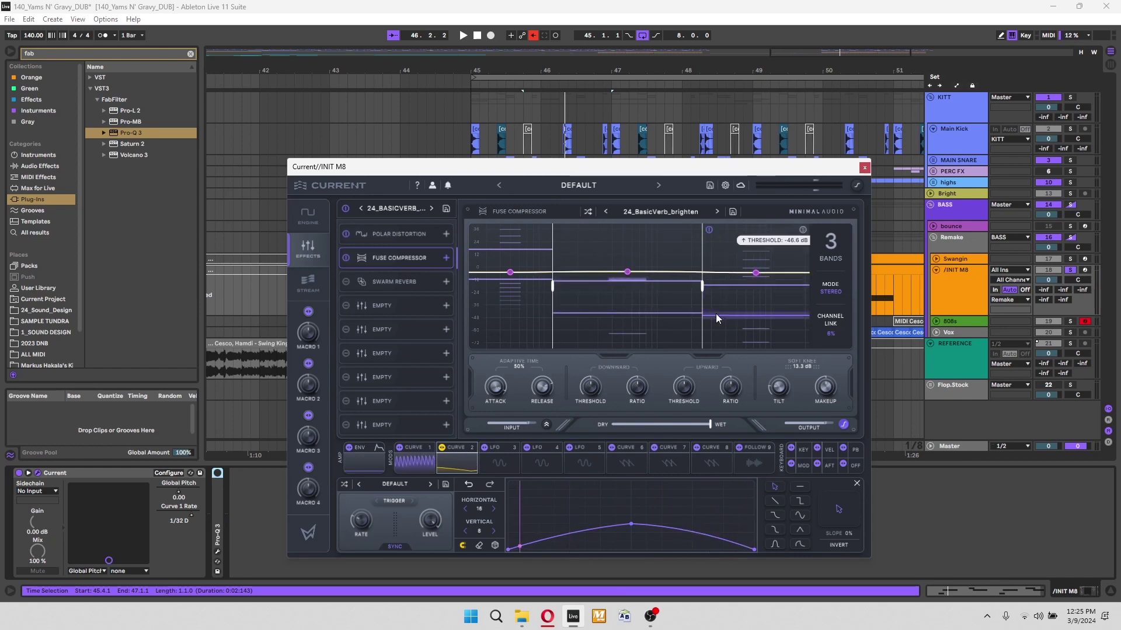
# Raise the Fuse Compressor's middle-band output and set that band's downward threshold to about -4.6 dB.
pyautogui.press('space')
pyautogui.moveTo(632, 274); pyautogui.dragTo(632, 262)
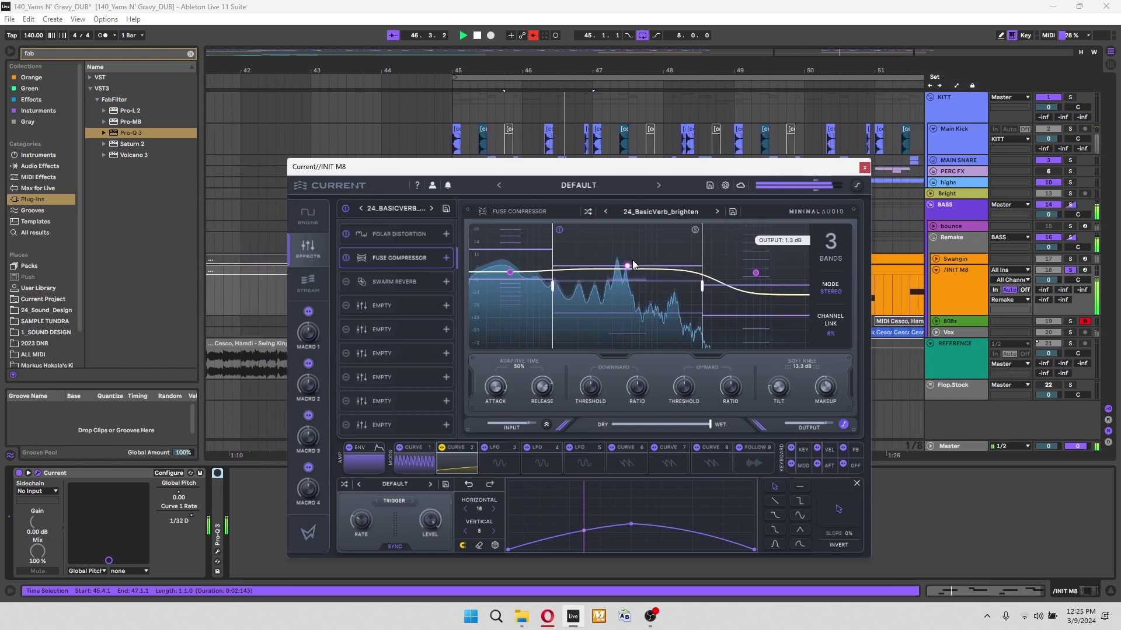
pyautogui.press('space')
pyautogui.moveTo(628, 279); pyautogui.dragTo(626, 252)
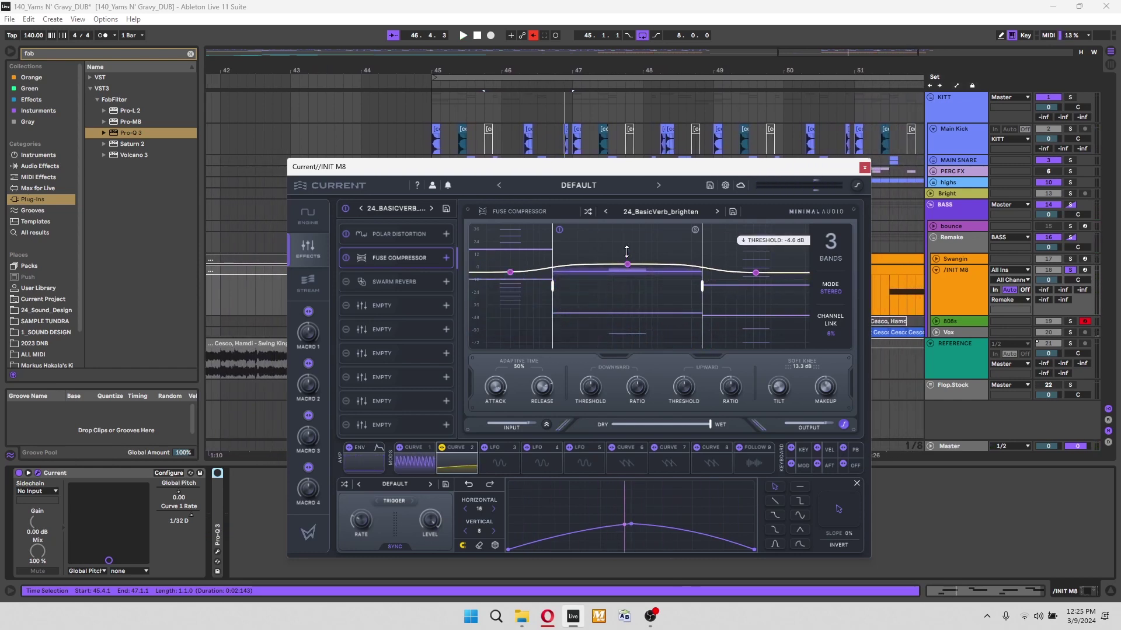
# Set the Fuse Compressor's low-band output to 3.0 dB and listen to the balance during playback.
pyautogui.press('space')
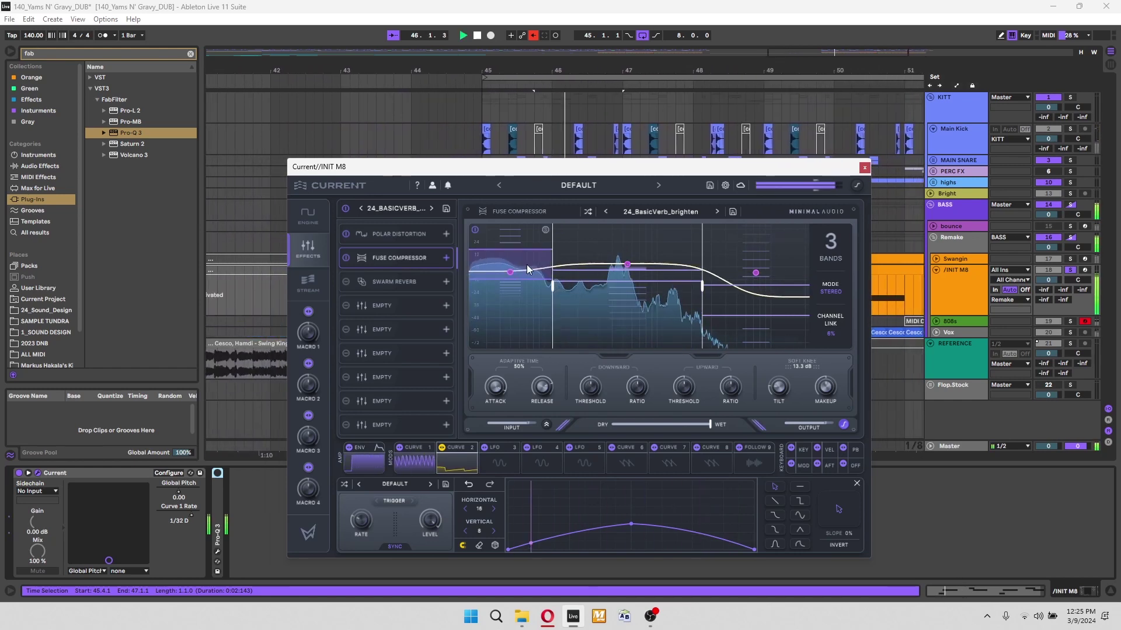
pyautogui.moveTo(507, 261); pyautogui.dragTo(508, 250)
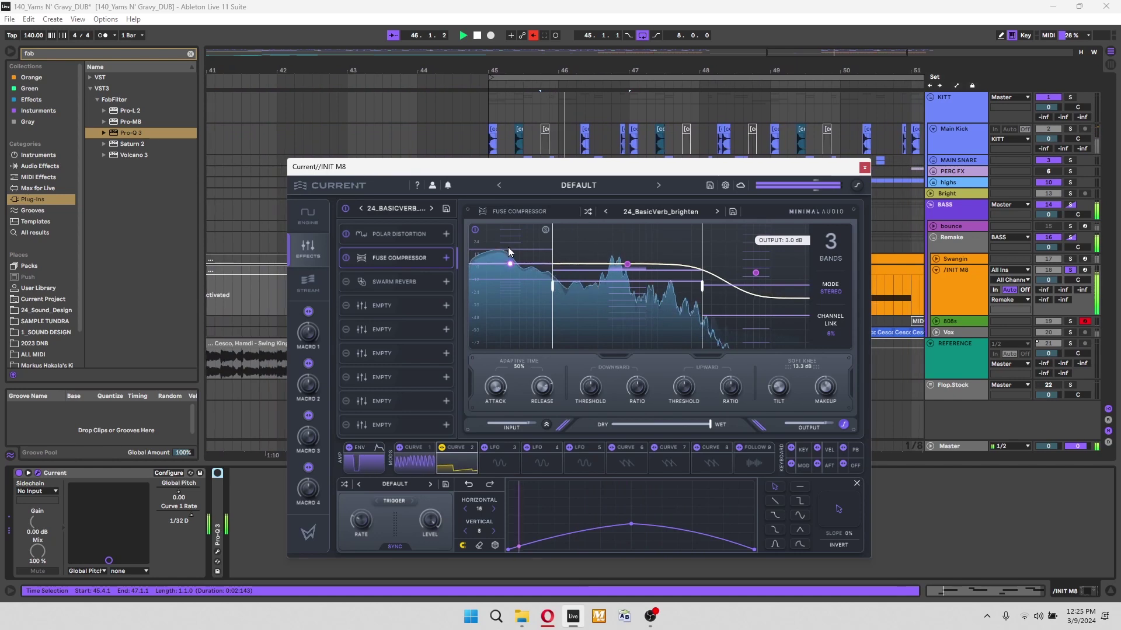
pyautogui.press('space')
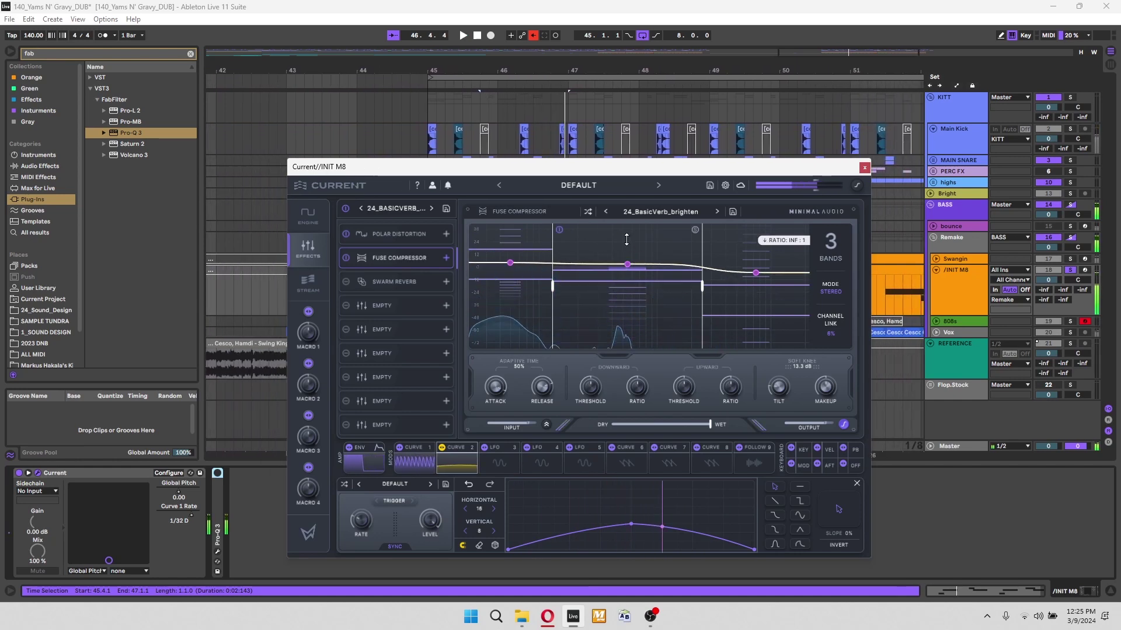
pyautogui.press('space')
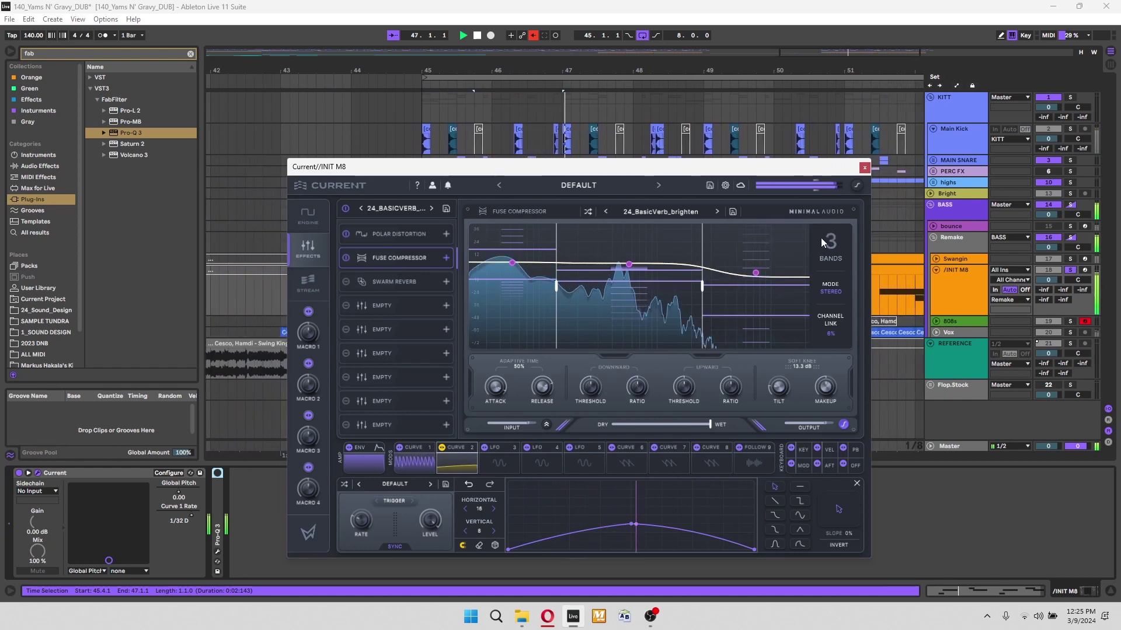
pyautogui.press('space')
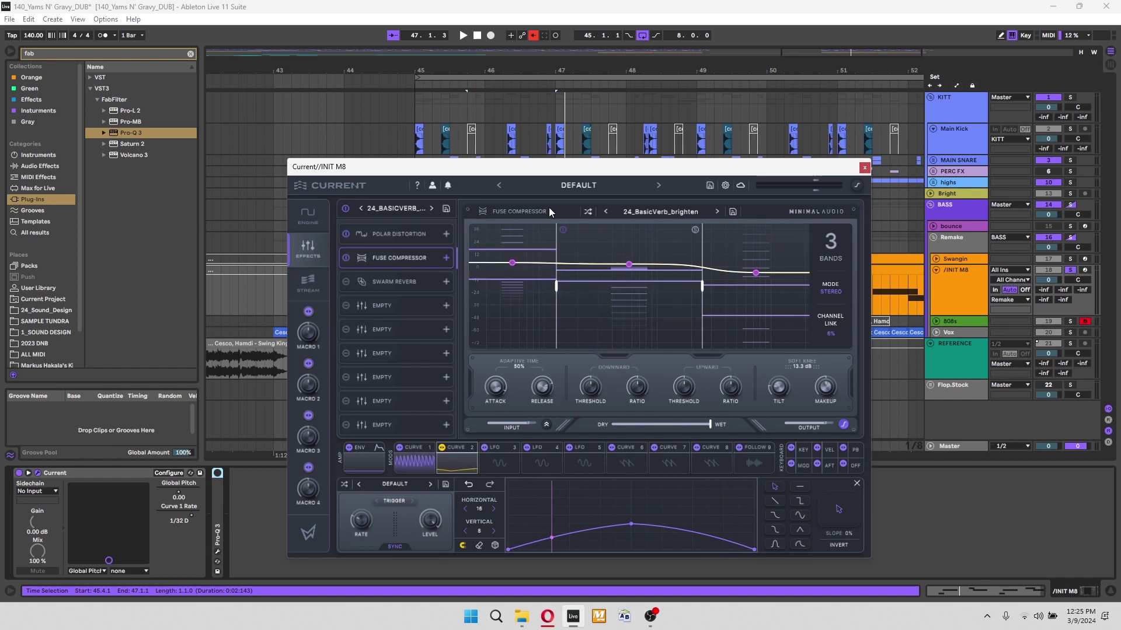
# Raise the Fuse Compressor's low-to-mid crossover slightly and set the middle band's output to 7.5 dB during playback.
pyautogui.moveTo(553, 239); pyautogui.dragTo(559, 240)
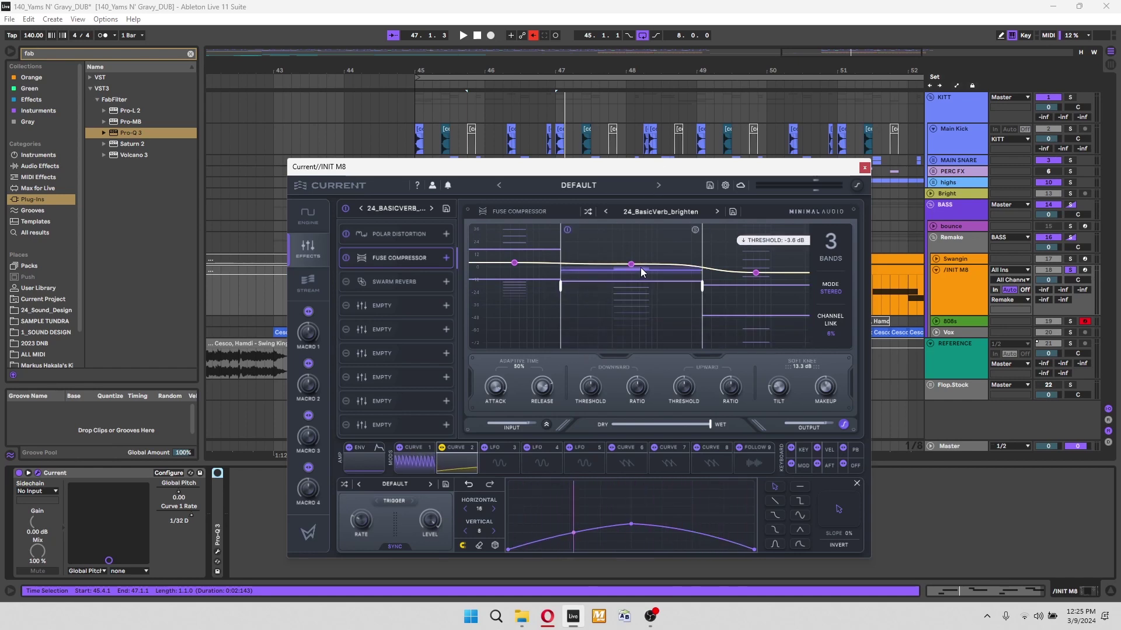
pyautogui.press('space')
pyautogui.moveTo(639, 268); pyautogui.dragTo(632, 257)
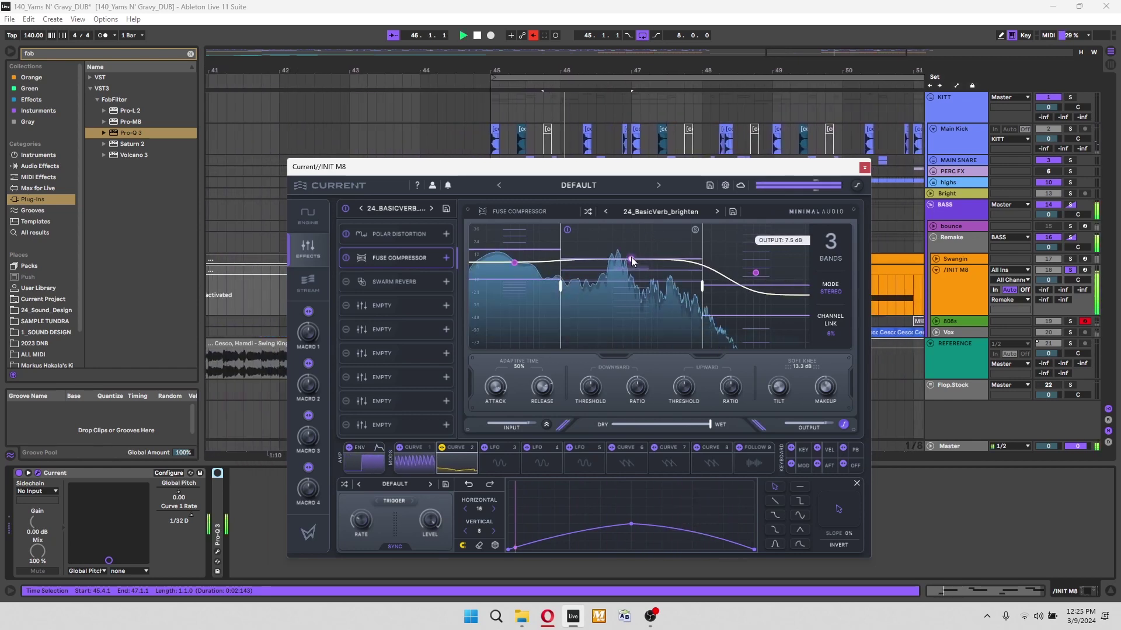
# Try a lower mid-to-high crossover, settle it at about 2.55 kHz, and toggle the /INIT M8 track's solo to compare.
pyautogui.moveTo(703, 248); pyautogui.dragTo(679, 248)
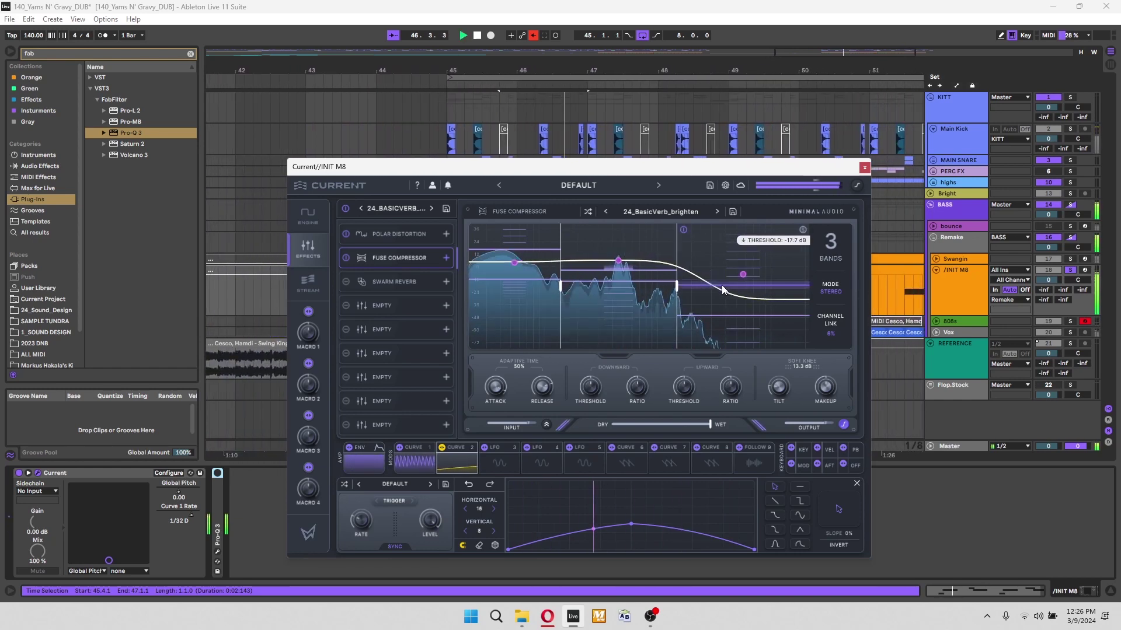
pyautogui.moveTo(678, 245); pyautogui.dragTo(706, 251)
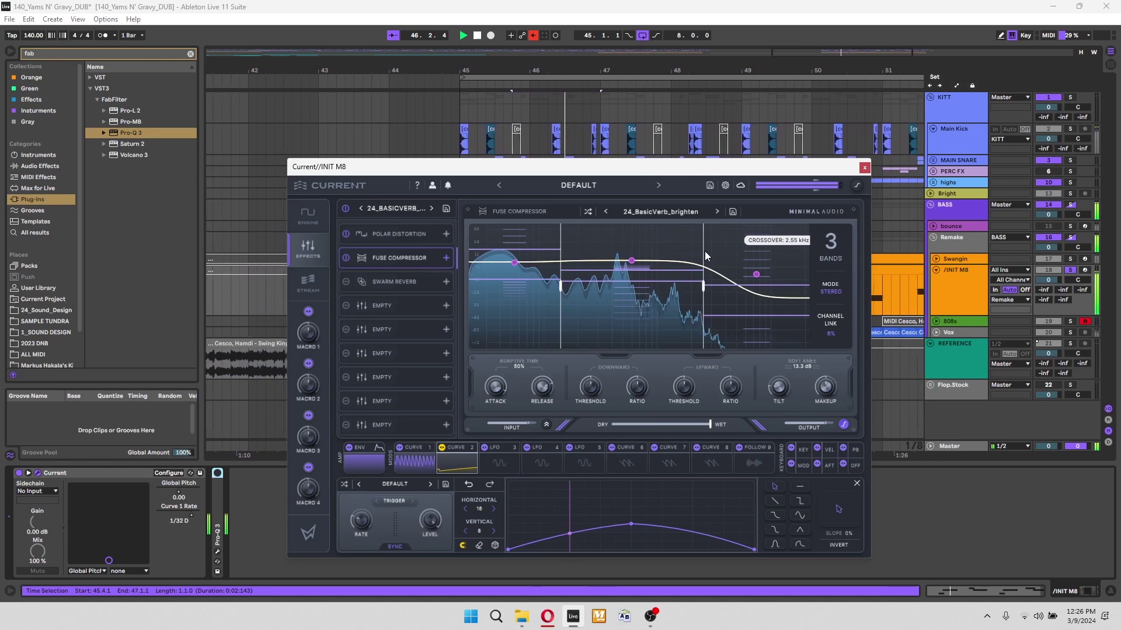
pyautogui.click(1071, 269)
pyautogui.click(1070, 269)
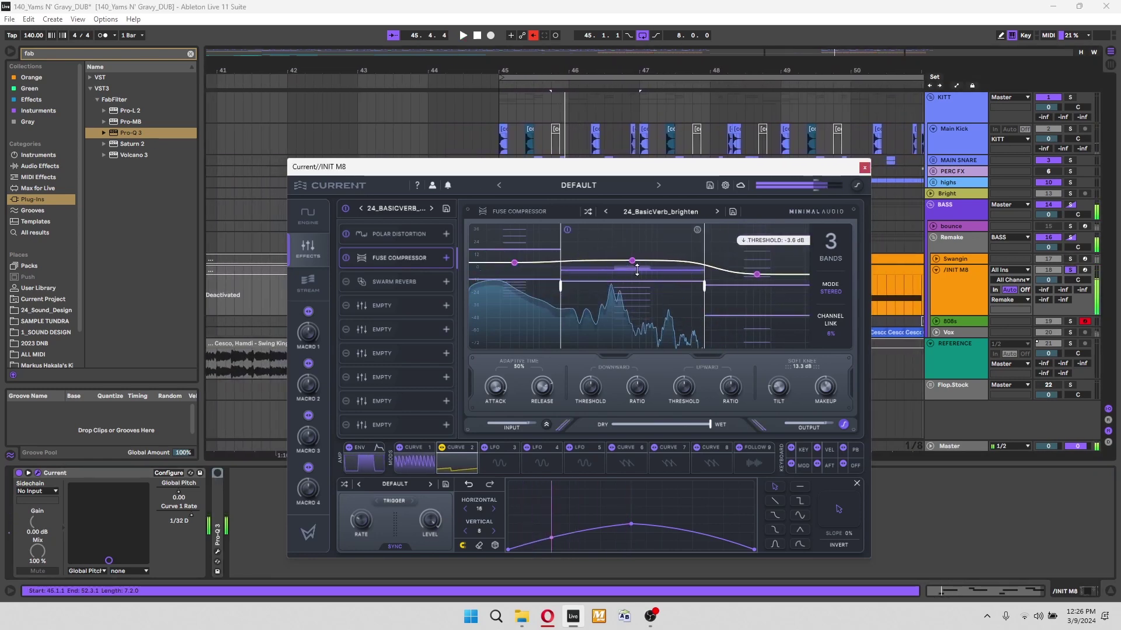
# Compare the Swangin and /INIT M8 tracks by alternating their solos during playback.
pyautogui.press('space')
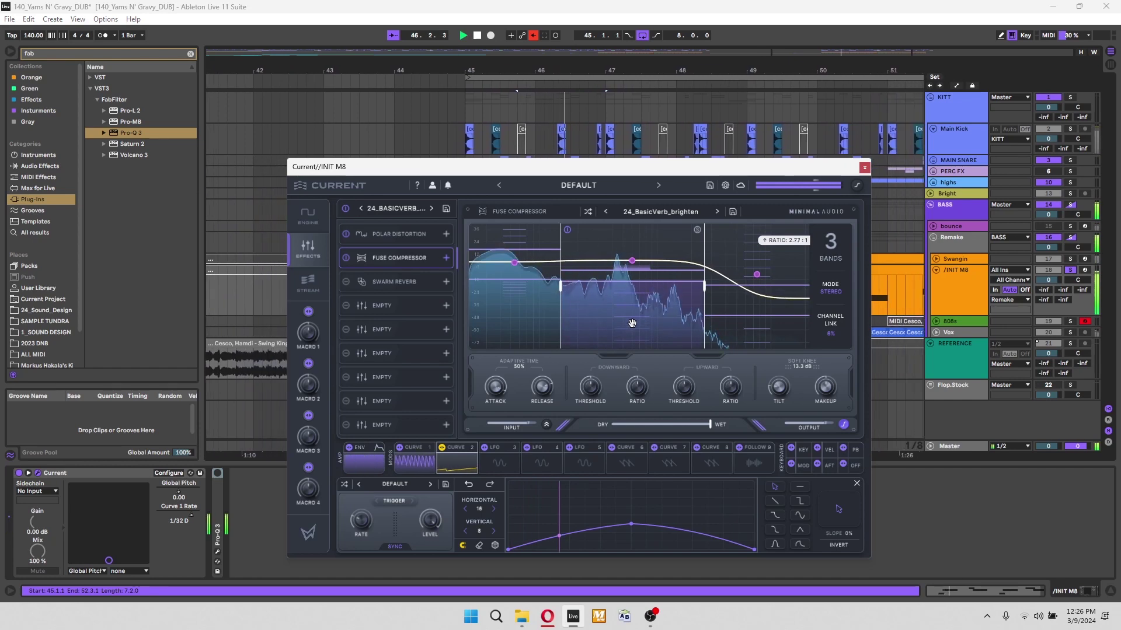
pyautogui.press('space')
pyautogui.press('space')
pyautogui.click(1070, 259)
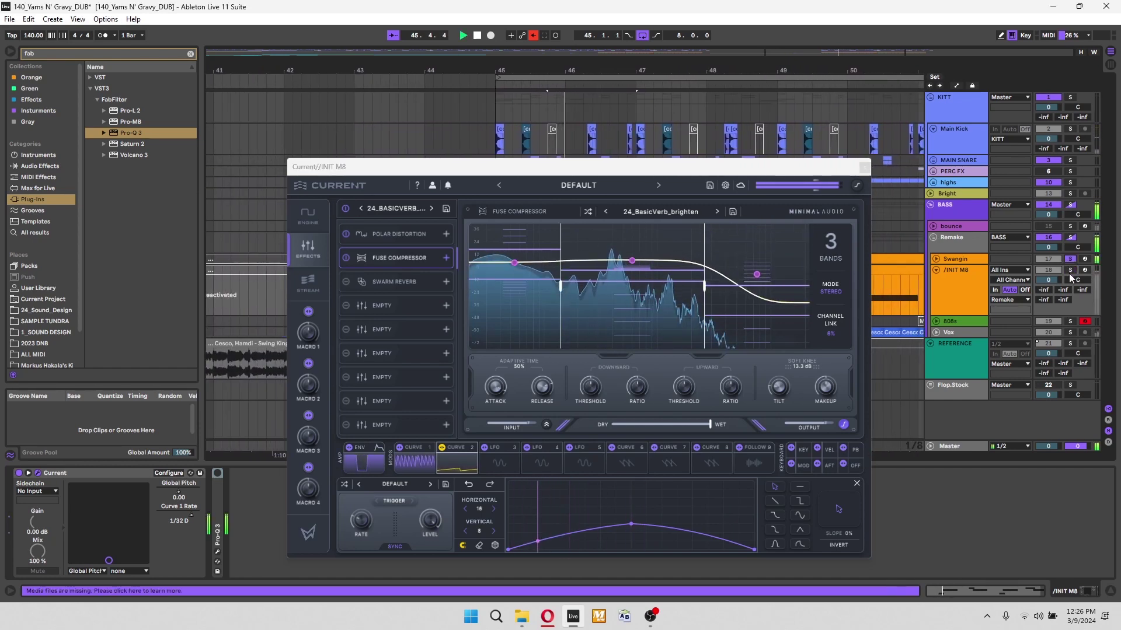
pyautogui.click(1070, 269)
pyautogui.press('space')
pyautogui.press('space')
# Lower the Polar Distortion's dry/wet mix to about halfway during playback and compare /INIT M8 with the soloed Swangin track.
pyautogui.click(307, 216)
pyautogui.press('space')
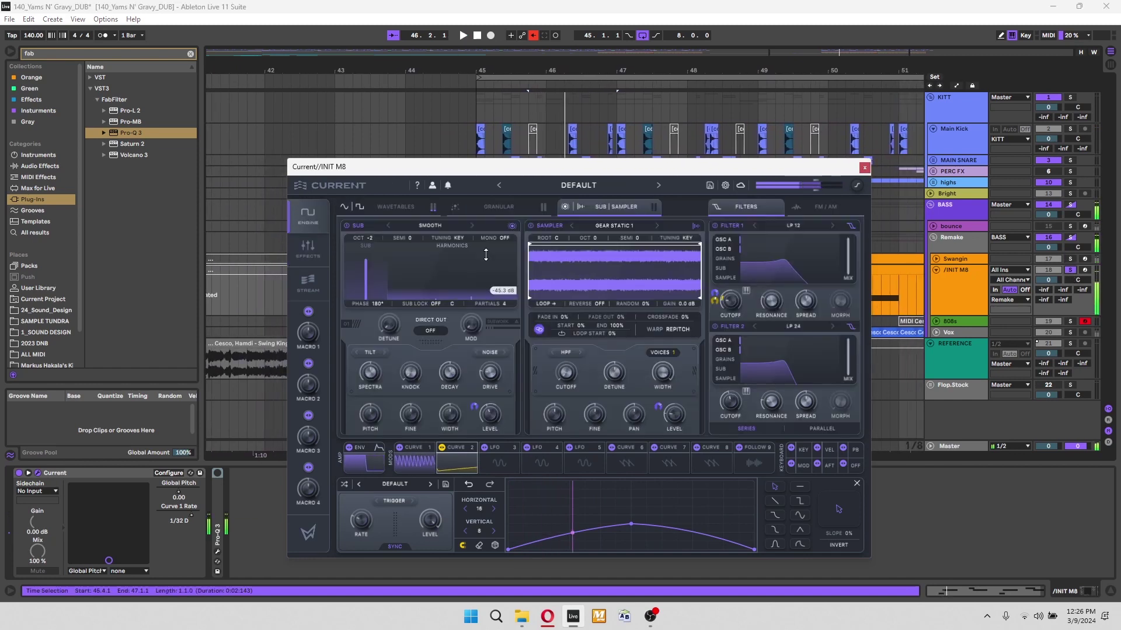
pyautogui.click(396, 207)
pyautogui.click(307, 250)
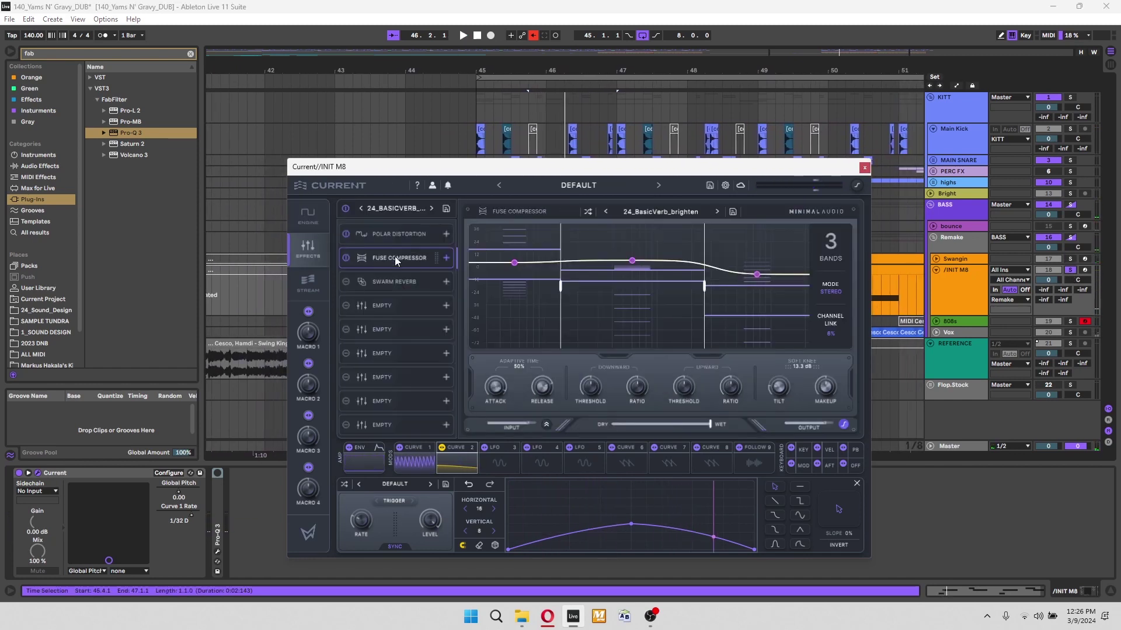
pyautogui.click(402, 234)
pyautogui.press('space')
pyautogui.moveTo(710, 425); pyautogui.dragTo(665, 429)
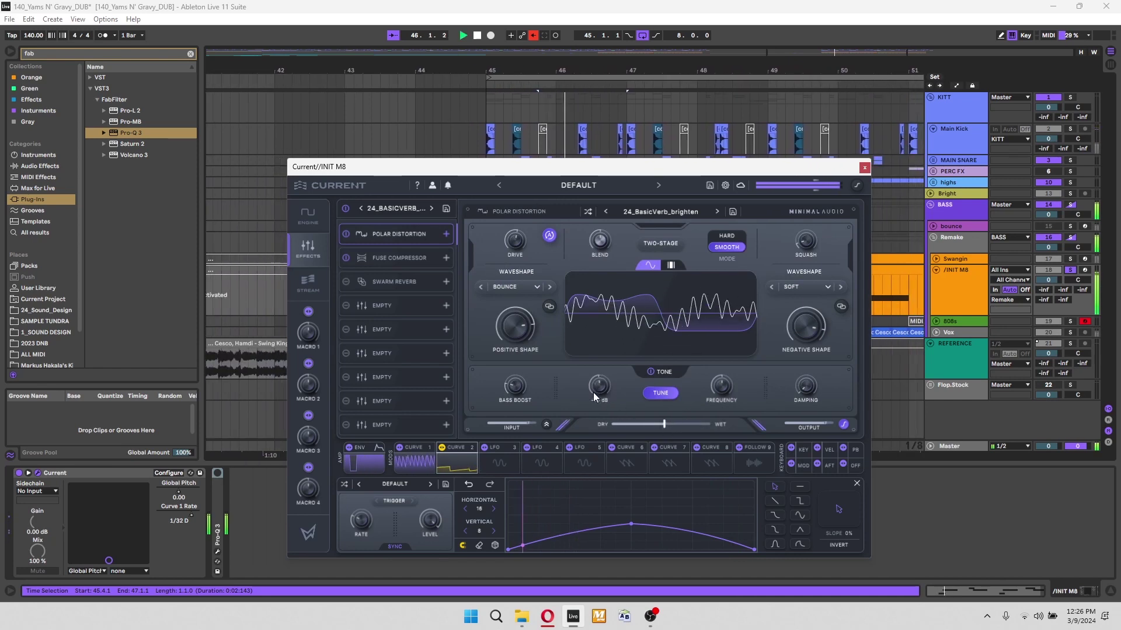
pyautogui.click(1070, 259)
pyautogui.click(1070, 270)
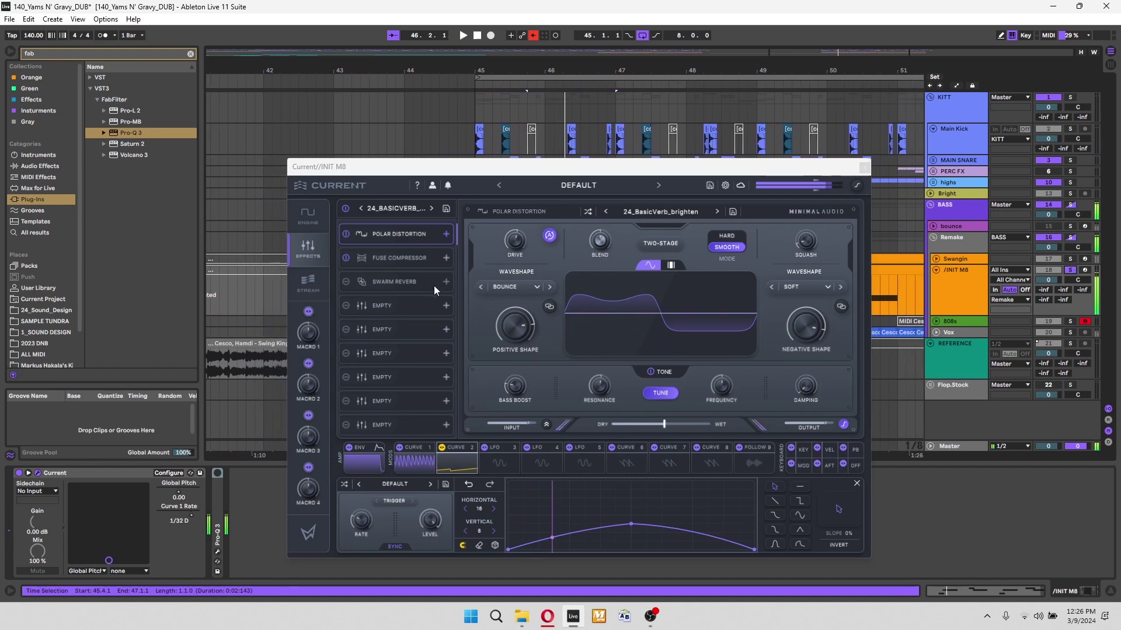
# Try the LP 24 type on Filter 1 during playback and switch it back to LP 12.
pyautogui.click(308, 215)
pyautogui.moveTo(621, 168); pyautogui.dragTo(600, 149)
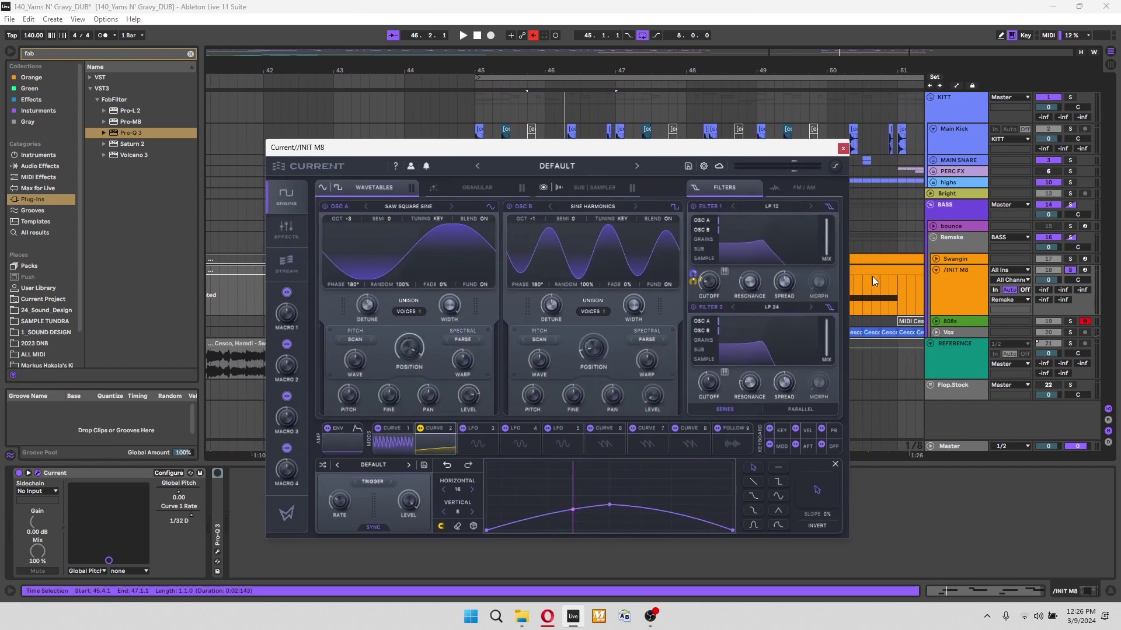
pyautogui.press('space')
pyautogui.click(810, 207)
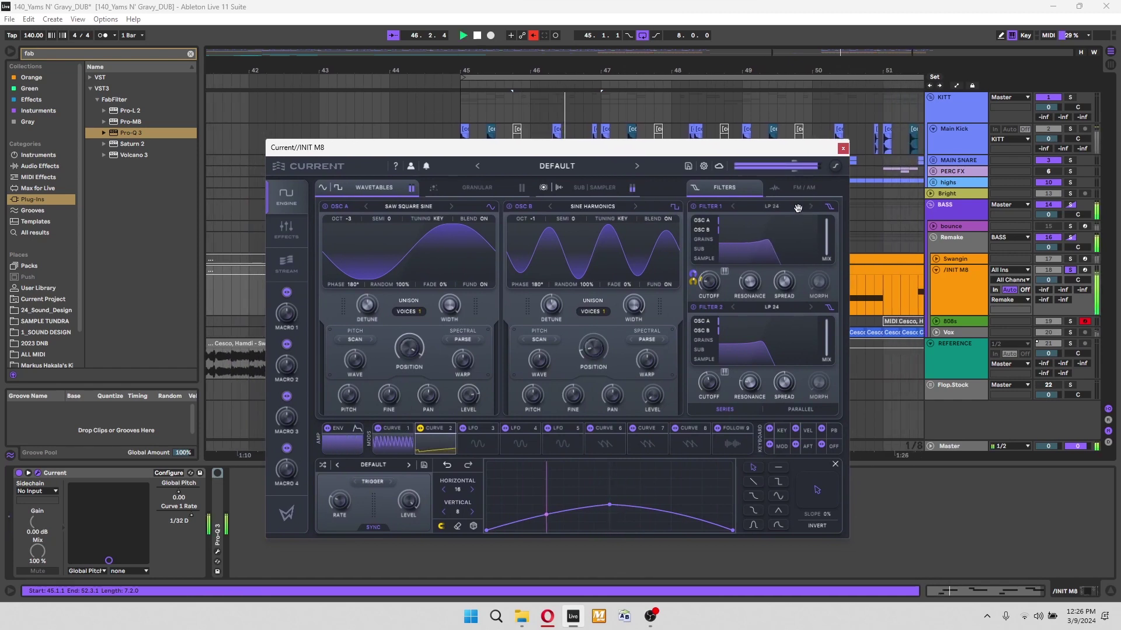
pyautogui.press('space')
pyautogui.click(733, 207)
# Check the filter settings in the Swangin track's Current and set Filter 1 on /INIT M8 to LP 24 during playback.
pyautogui.click(961, 289)
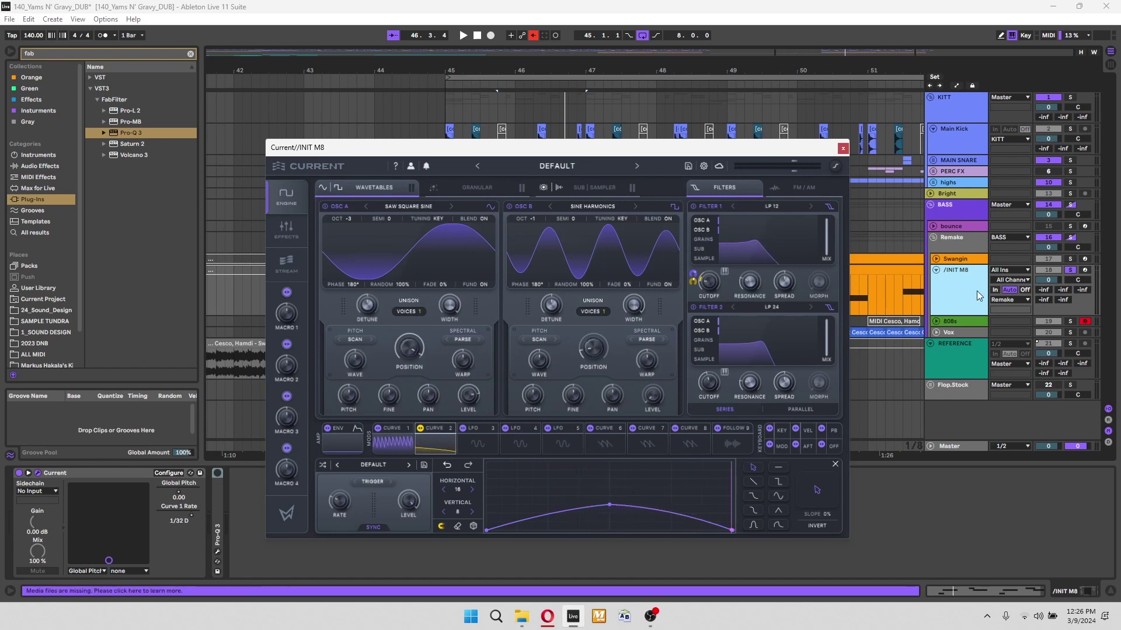
pyautogui.click(954, 258)
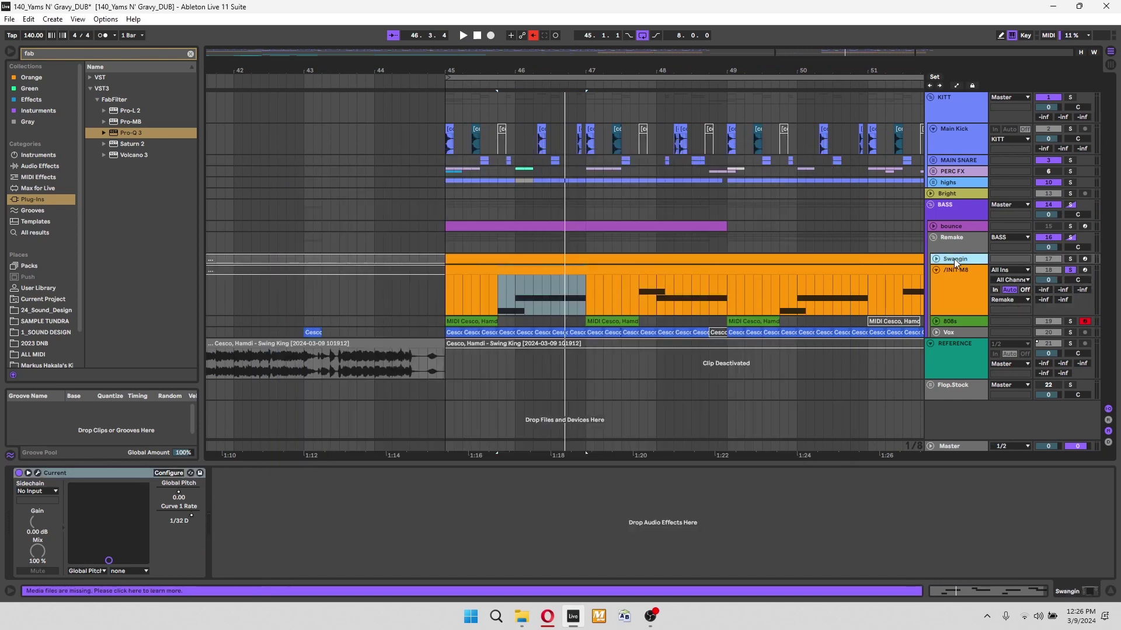
pyautogui.click(36, 472)
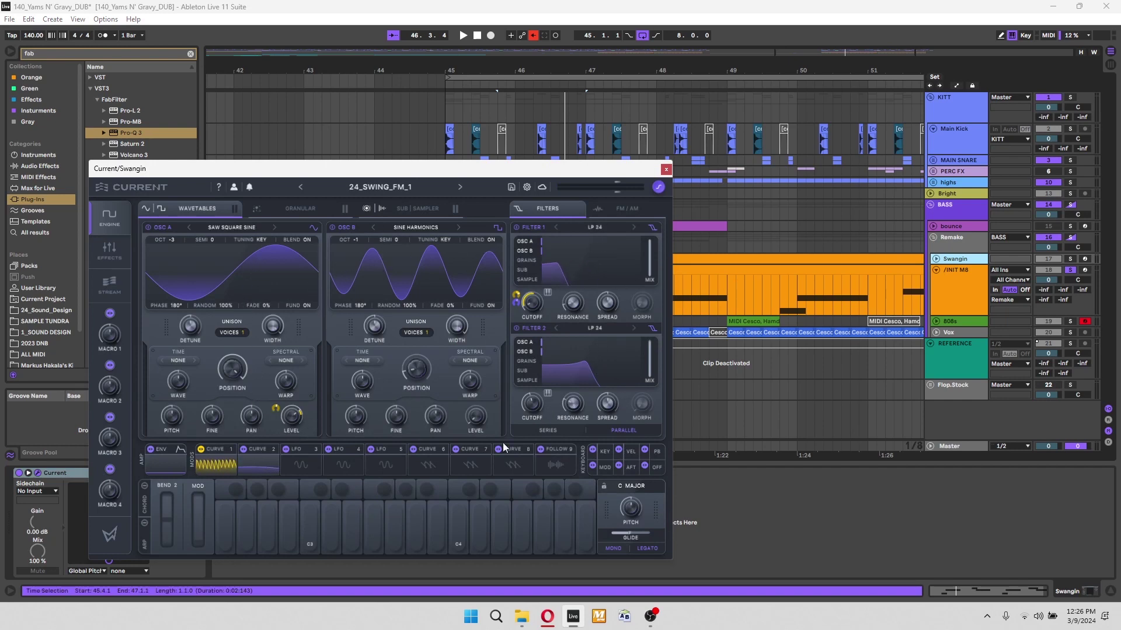
pyautogui.click(966, 284)
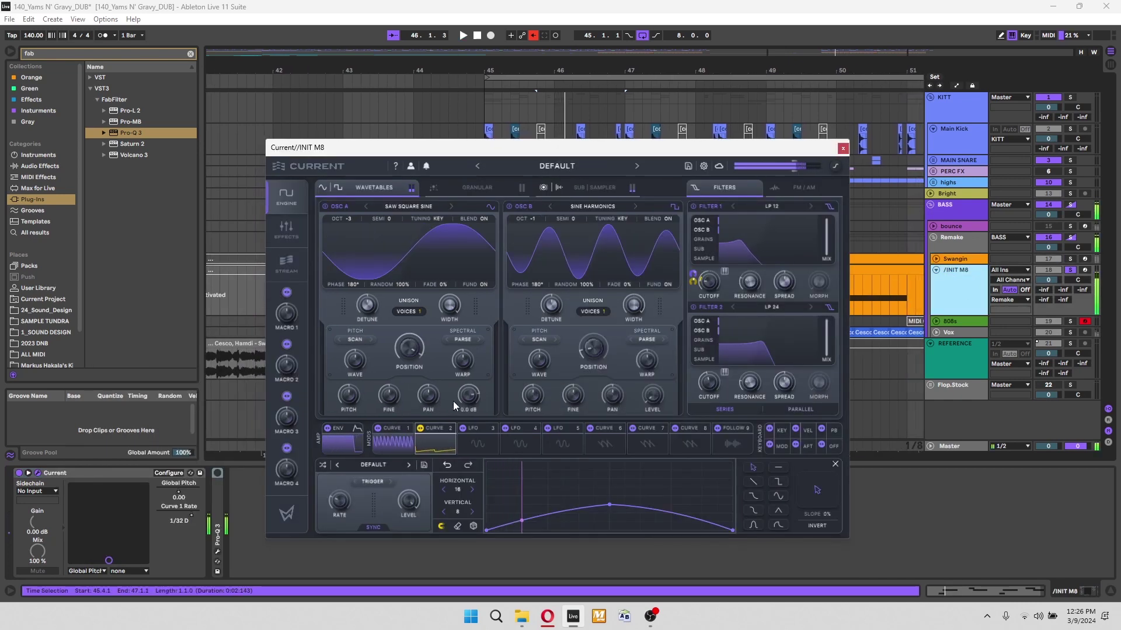
pyautogui.click(810, 207)
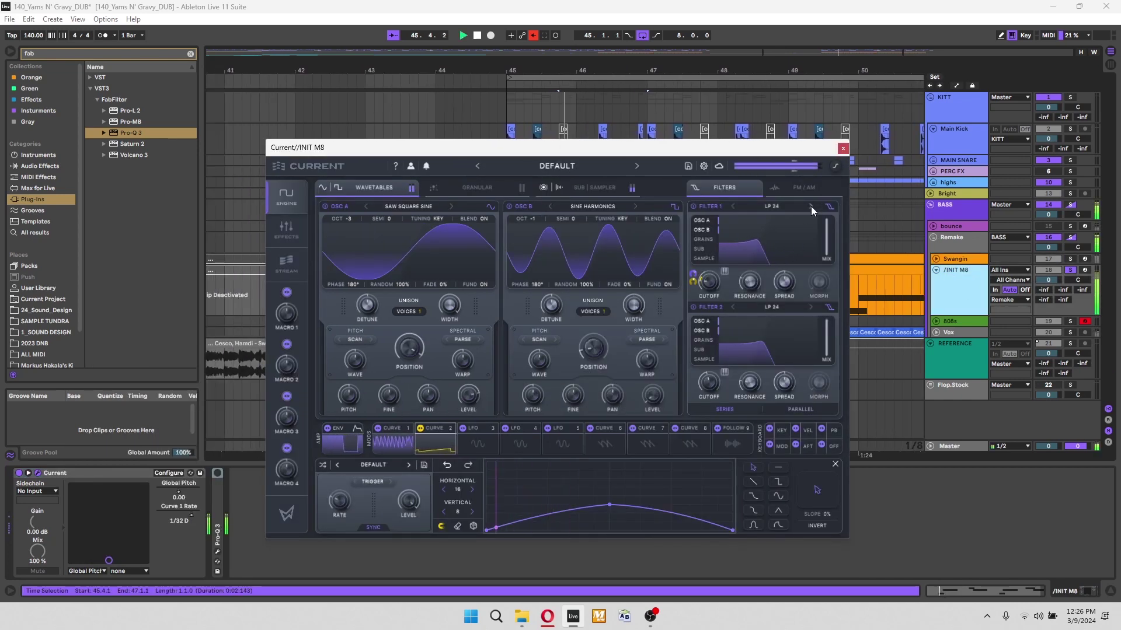
pyautogui.press('space')
# Compare Swangin and /INIT M8 again during playback, clear the /INIT M8 solo and reselect that track.
pyautogui.click(1070, 259)
pyautogui.click(1071, 271)
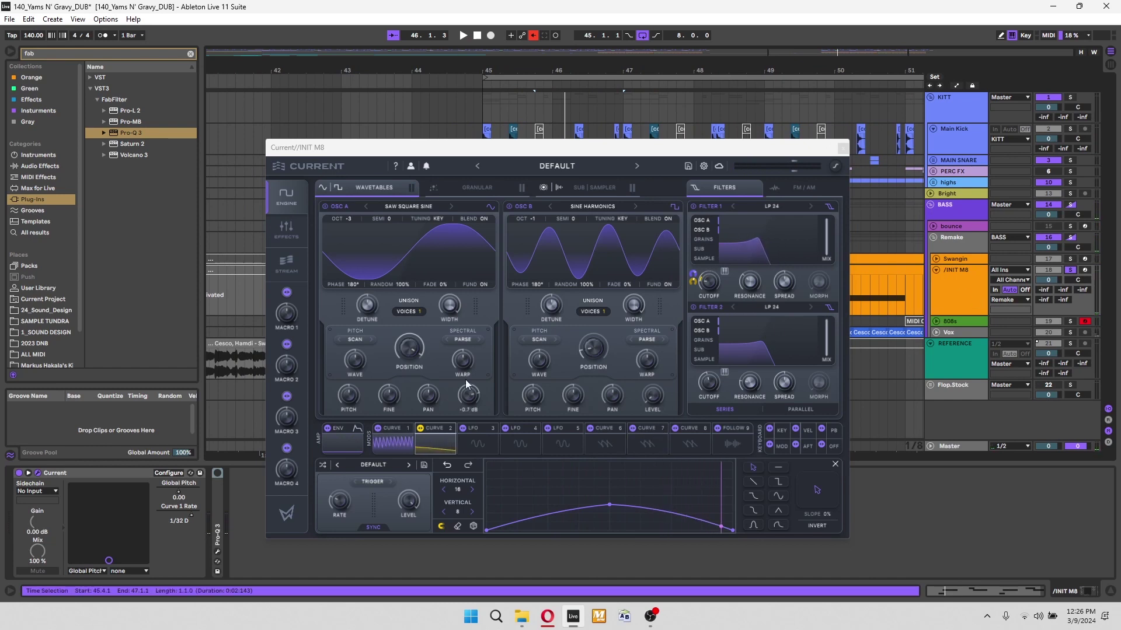
pyautogui.press('space')
pyautogui.press('space')
pyautogui.click(422, 354)
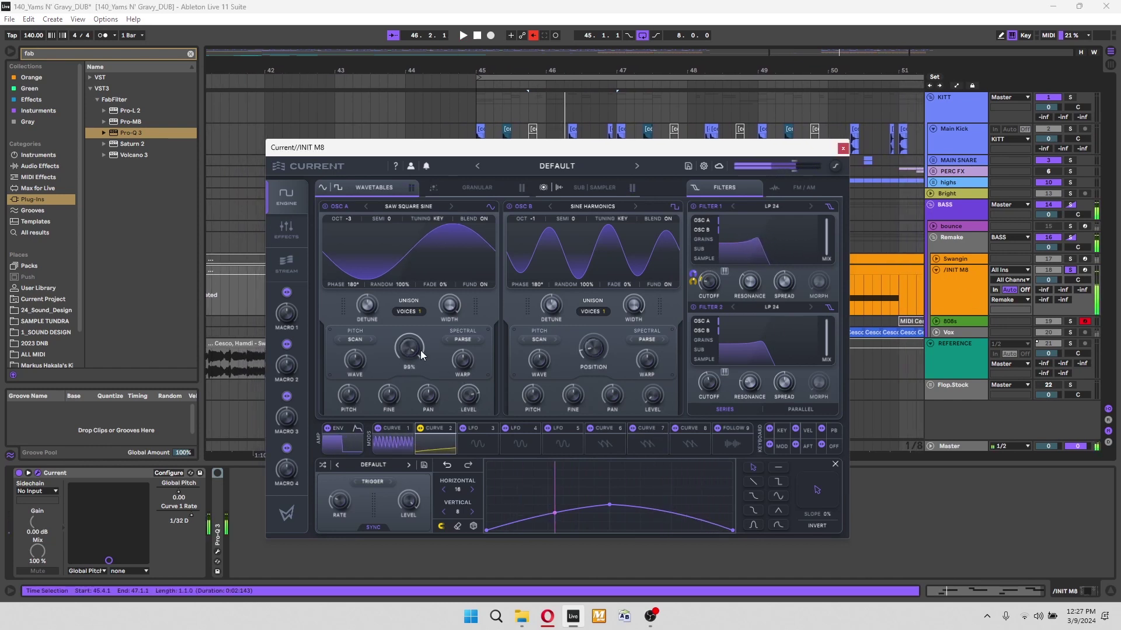
pyautogui.press('space')
pyautogui.click(959, 260)
pyautogui.press('space')
pyautogui.click(1070, 270)
pyautogui.click(942, 271)
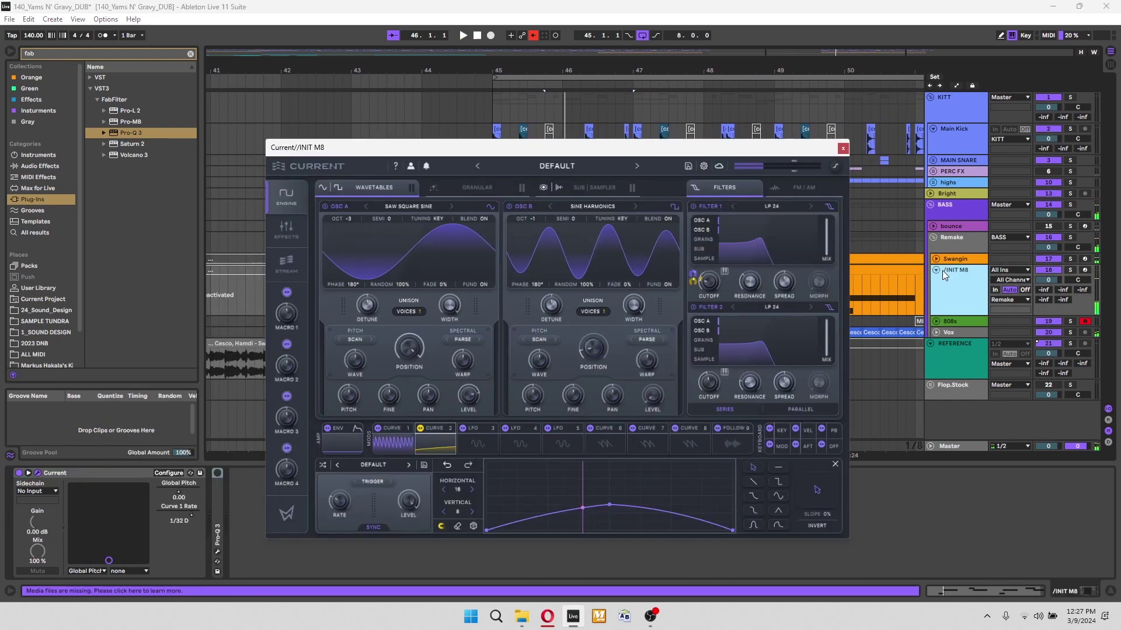
# Review the Fuse Compressor and Polar Distortion settings in the /INIT M8 effects chain.
pyautogui.click(286, 233)
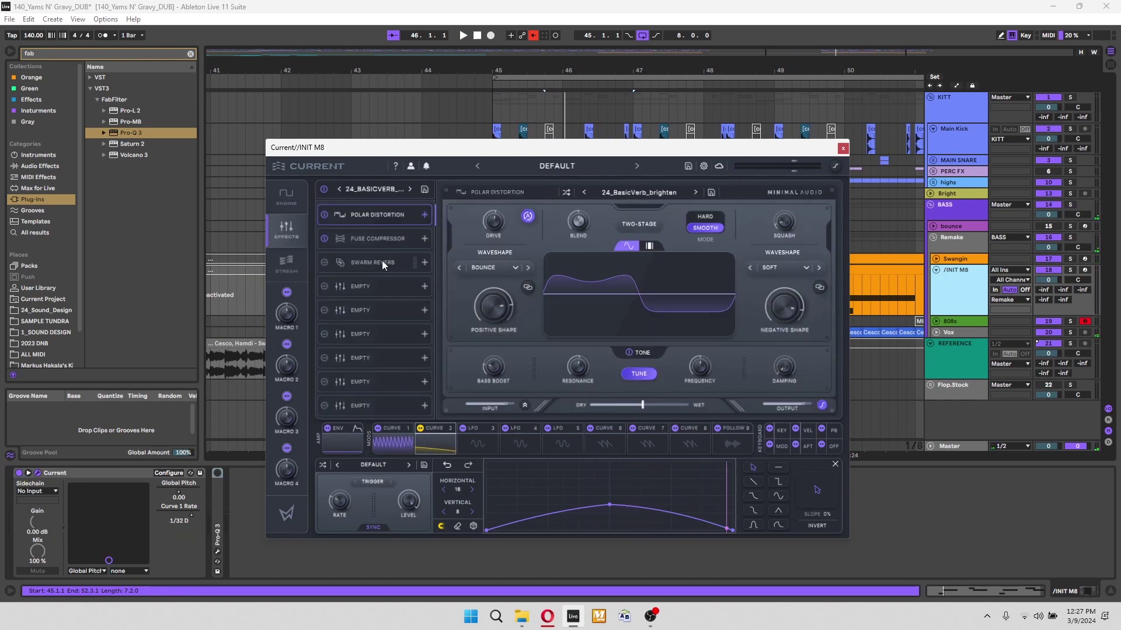
pyautogui.click(374, 240)
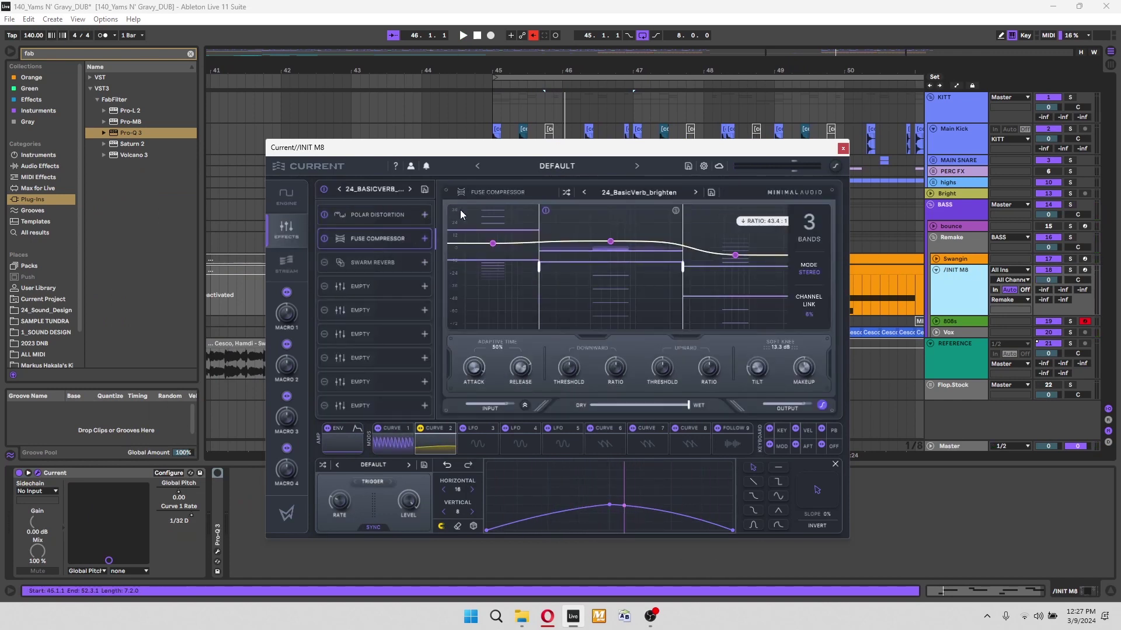
pyautogui.click(370, 217)
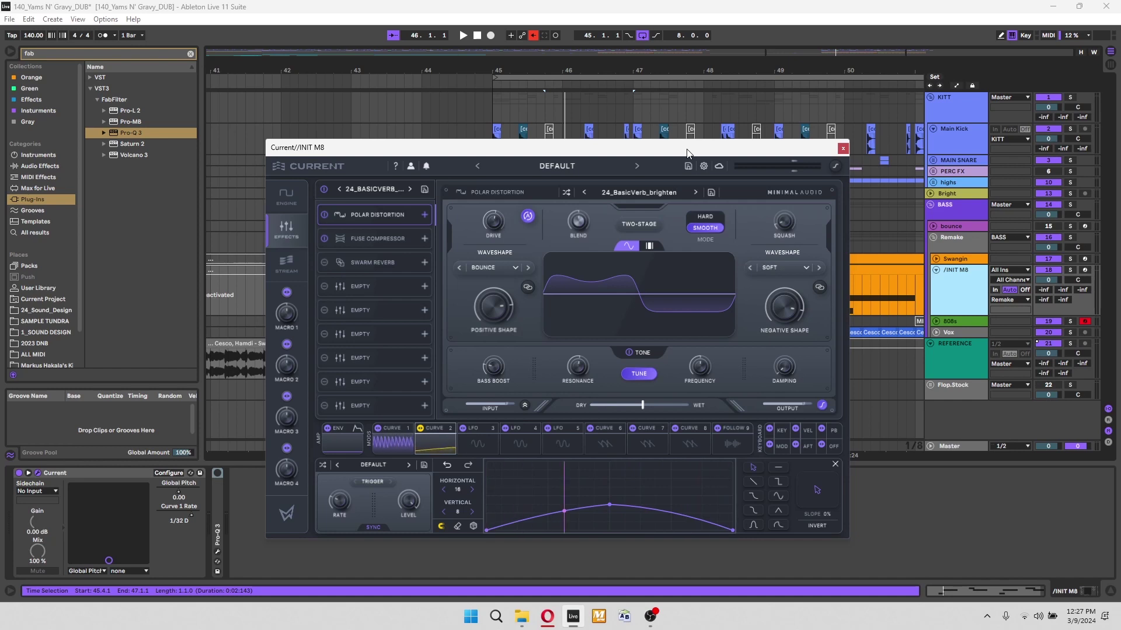
pyautogui.moveTo(687, 153)
pyautogui.mouseDown()
pyautogui.moveTo(627, 179)
pyautogui.moveTo(704, 125)
pyautogui.moveTo(707, 152)
pyautogui.mouseUp()
pyautogui.moveTo(809, 151); pyautogui.dragTo(806, 160)
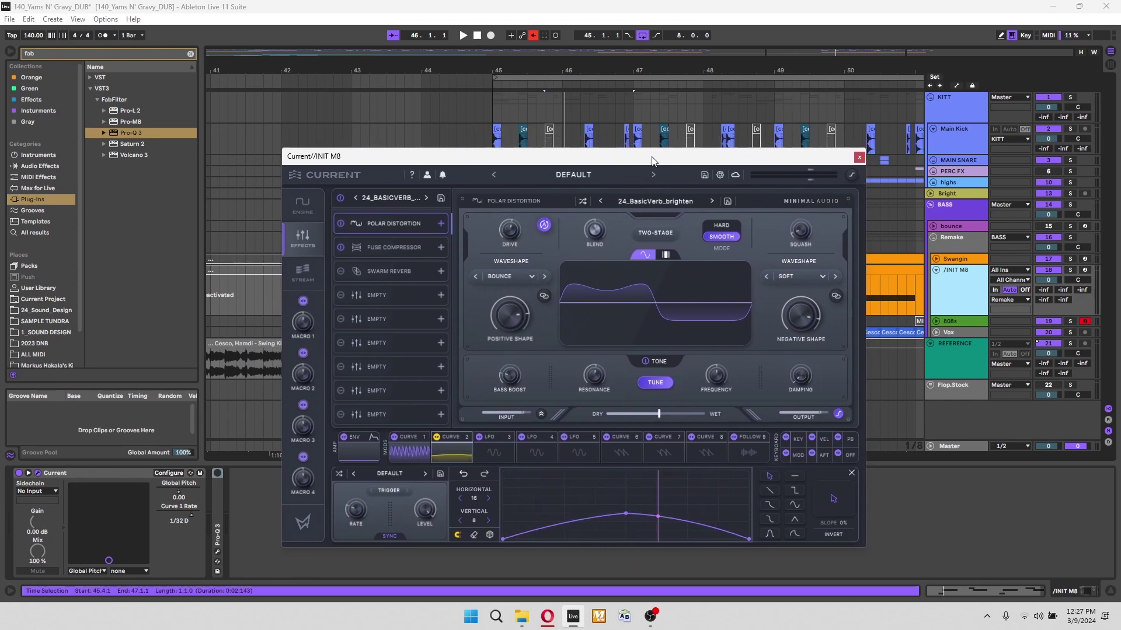
pyautogui.click(39, 473)
pyautogui.click(38, 473)
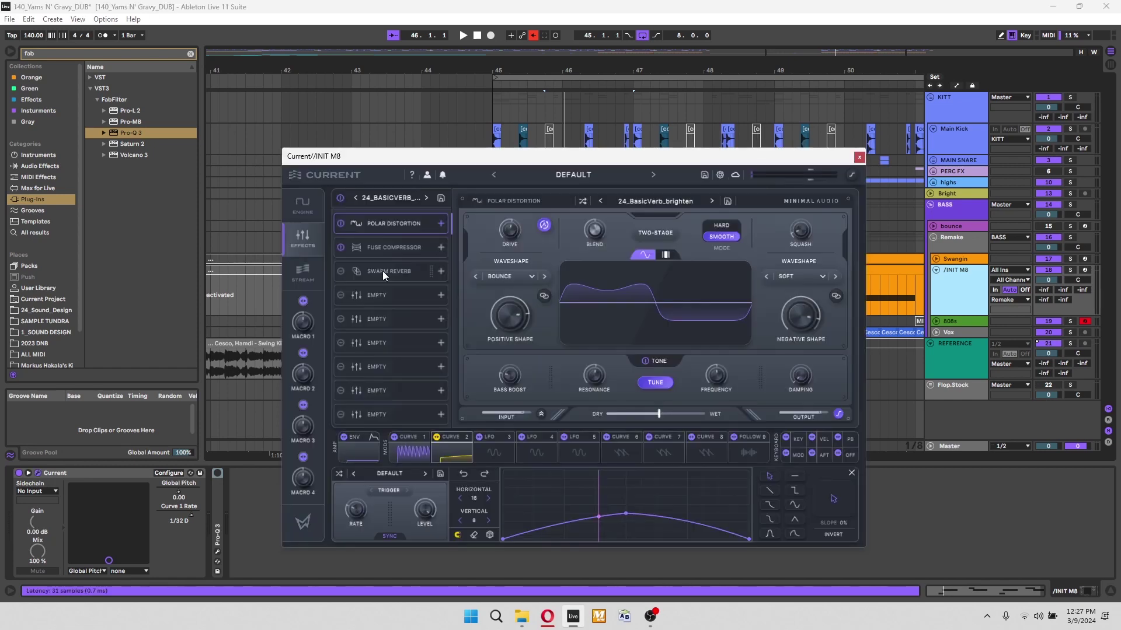
pyautogui.click(313, 208)
pyautogui.moveTo(621, 156); pyautogui.dragTo(659, 151)
pyautogui.moveTo(781, 157); pyautogui.dragTo(756, 162)
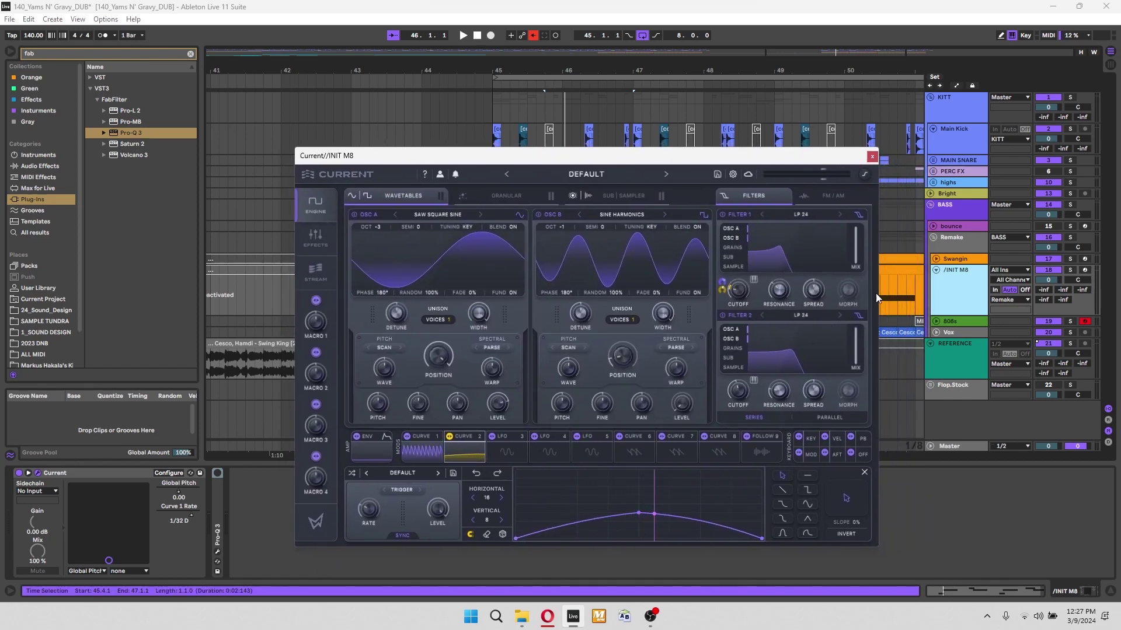
pyautogui.moveTo(825, 162); pyautogui.dragTo(837, 165)
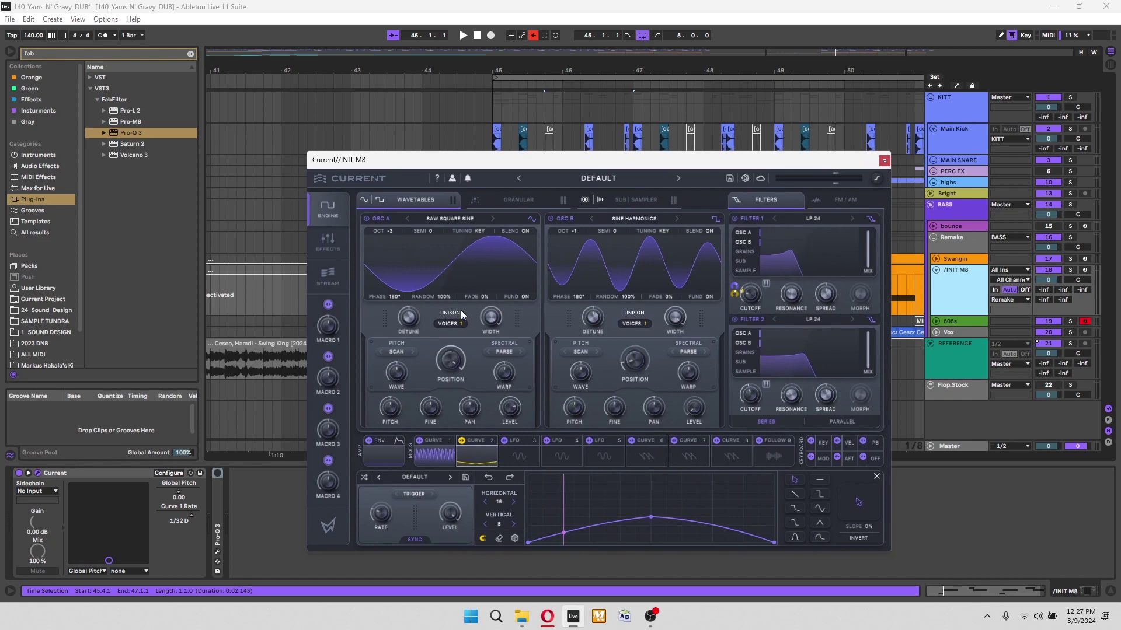
pyautogui.moveTo(685, 159)
pyautogui.mouseDown()
pyautogui.moveTo(687, 173)
pyautogui.moveTo(691, 157)
pyautogui.mouseUp()
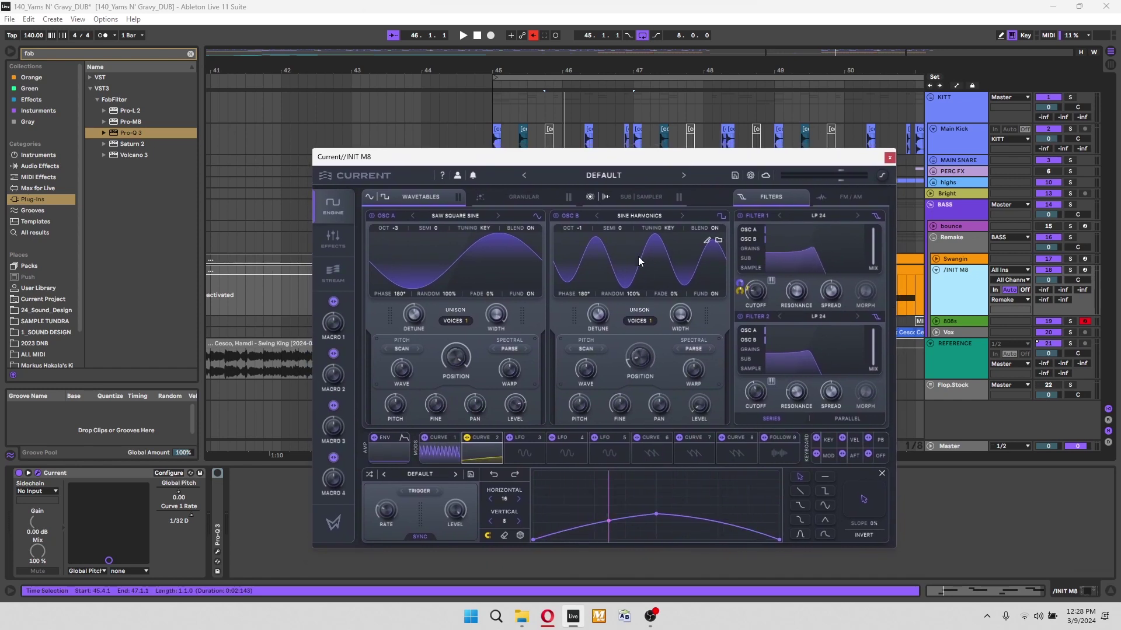
pyautogui.moveTo(628, 153); pyautogui.dragTo(624, 166)
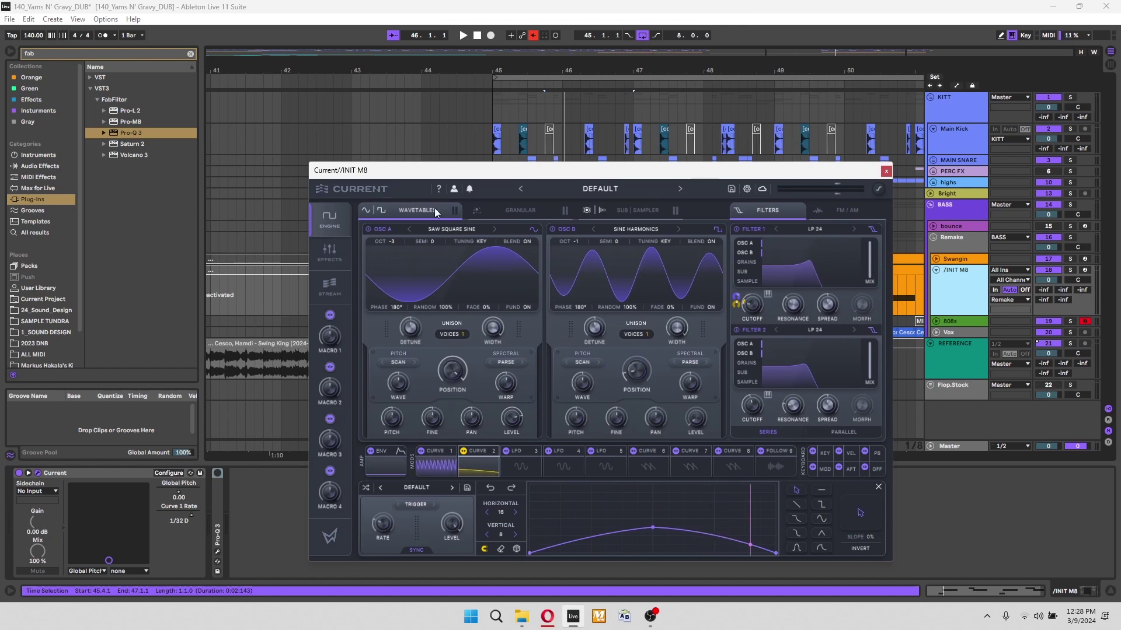
# Check the oscillators' wavetable positions and solo the /INIT M8 track to hear the bass alone.
pyautogui.moveTo(457, 383)
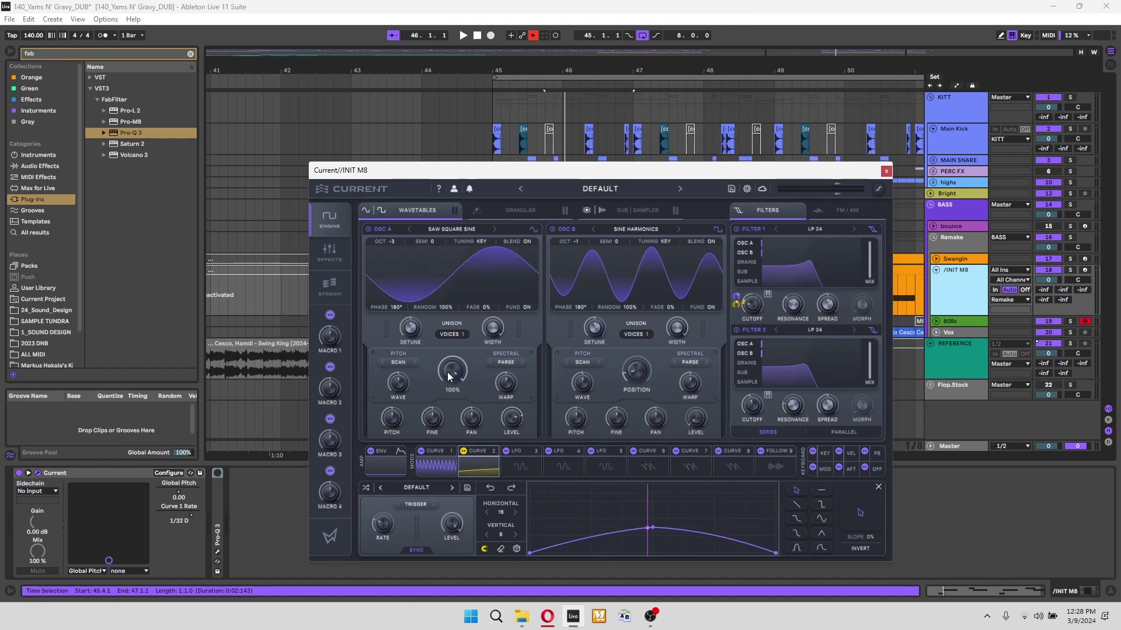
pyautogui.moveTo(654, 414)
pyautogui.press('space')
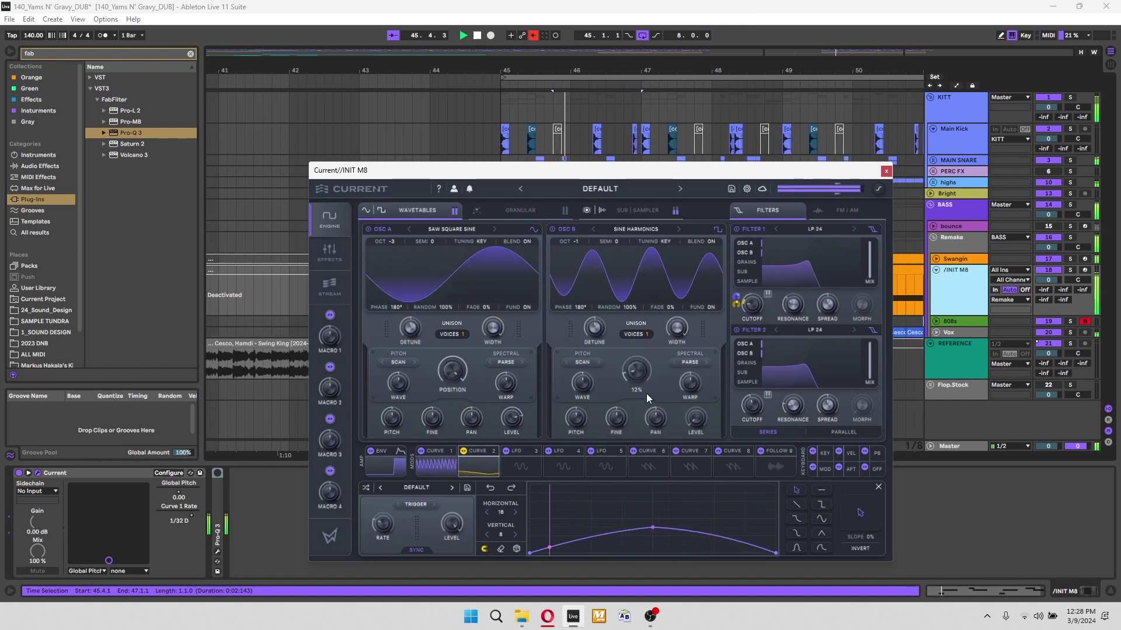
pyautogui.click(1069, 270)
pyautogui.click(1048, 271)
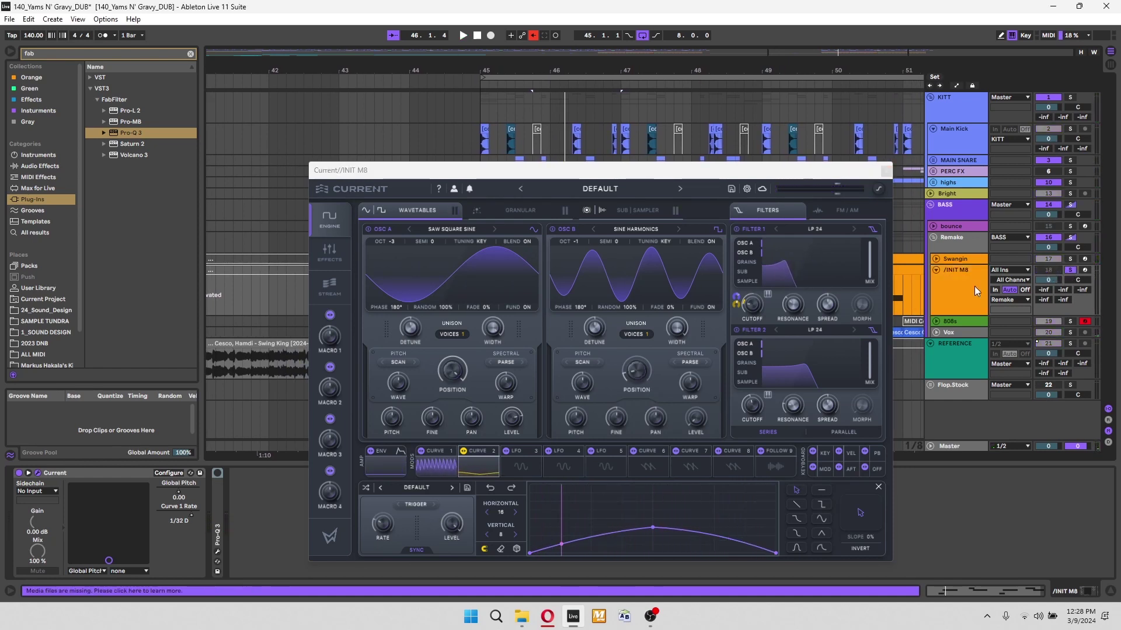
pyautogui.click(610, 222)
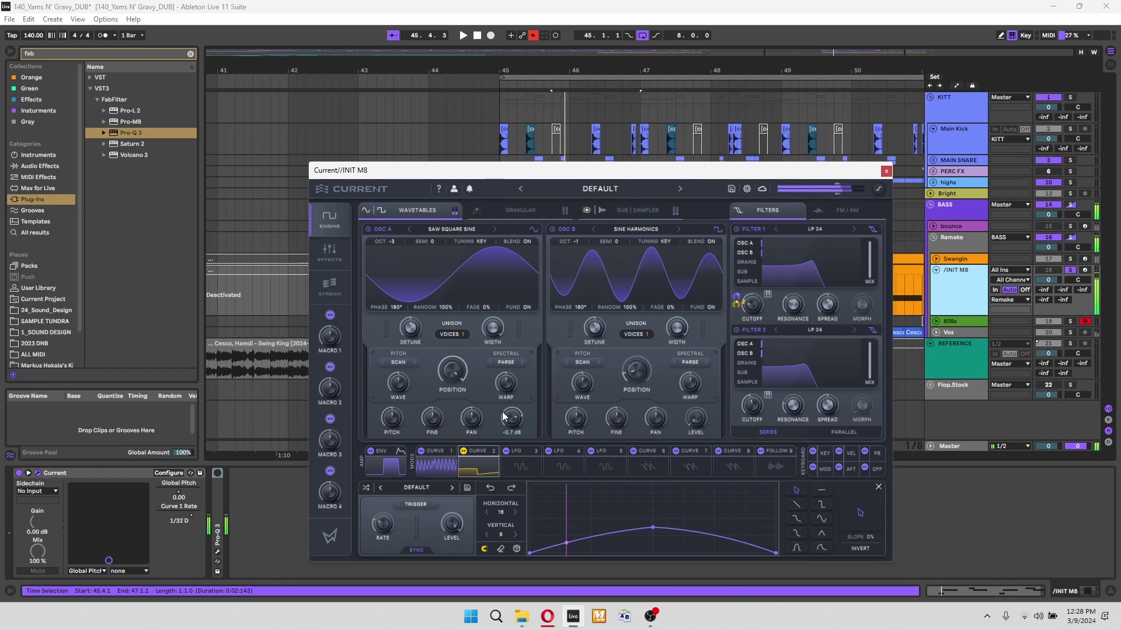
# Reshape Curve 1 into a falling ramp that starts at its peak and set its rate to 1/4.
pyautogui.click(851, 210)
pyautogui.click(435, 464)
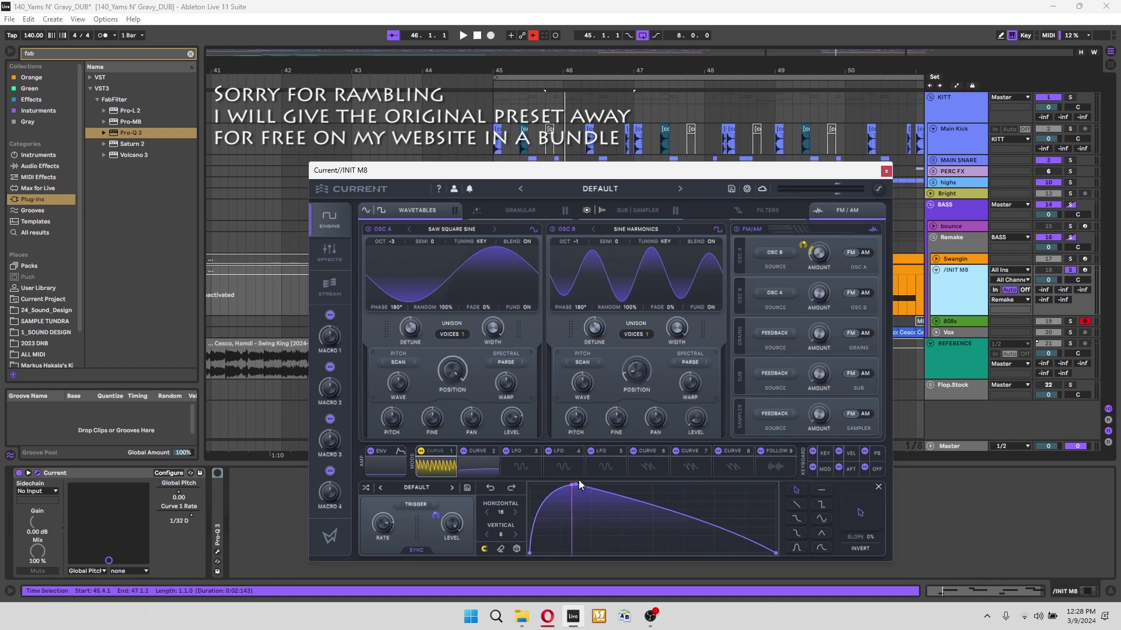
pyautogui.moveTo(577, 484); pyautogui.dragTo(457, 461)
pyautogui.scroll(-2, 376, 524)
pyautogui.moveTo(376, 524); pyautogui.dragTo(368, 552)
# Adjust the Osc B to Osc A FM amount, set Curve 1's rate to 1 Bar and listen to the result.
pyautogui.moveTo(824, 258); pyautogui.dragTo(823, 252)
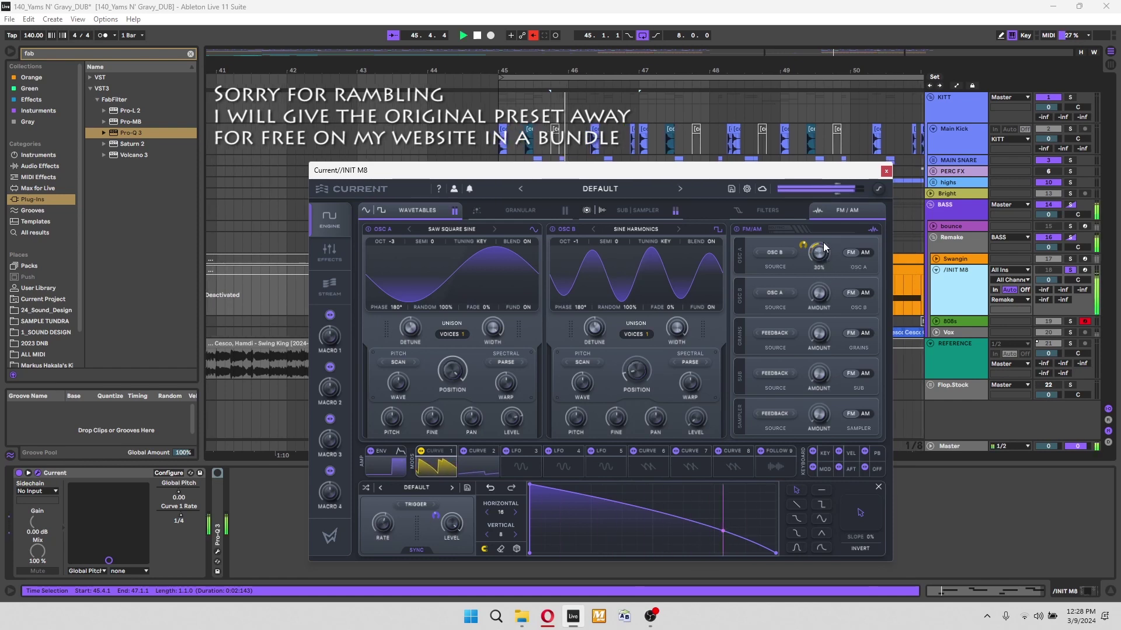
pyautogui.moveTo(382, 525); pyautogui.dragTo(383, 551)
pyautogui.press('space')
pyautogui.press('space')
pyautogui.press('space')
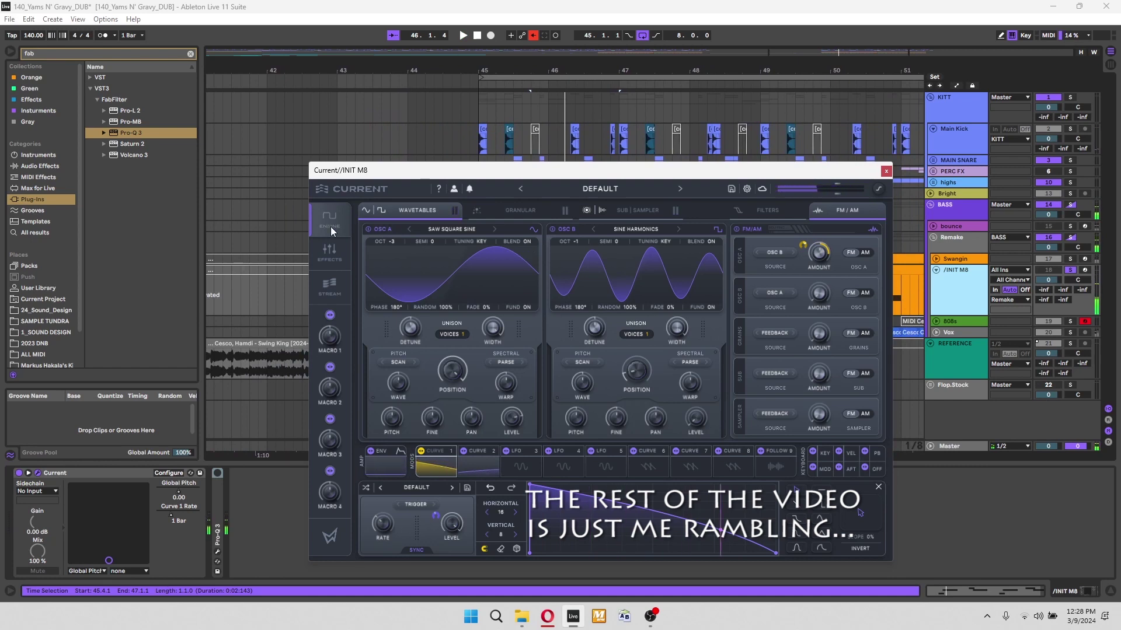
# Raise Filter 1's cutoff and set Osc B's wavetable position to 4% during playback.
pyautogui.click(759, 210)
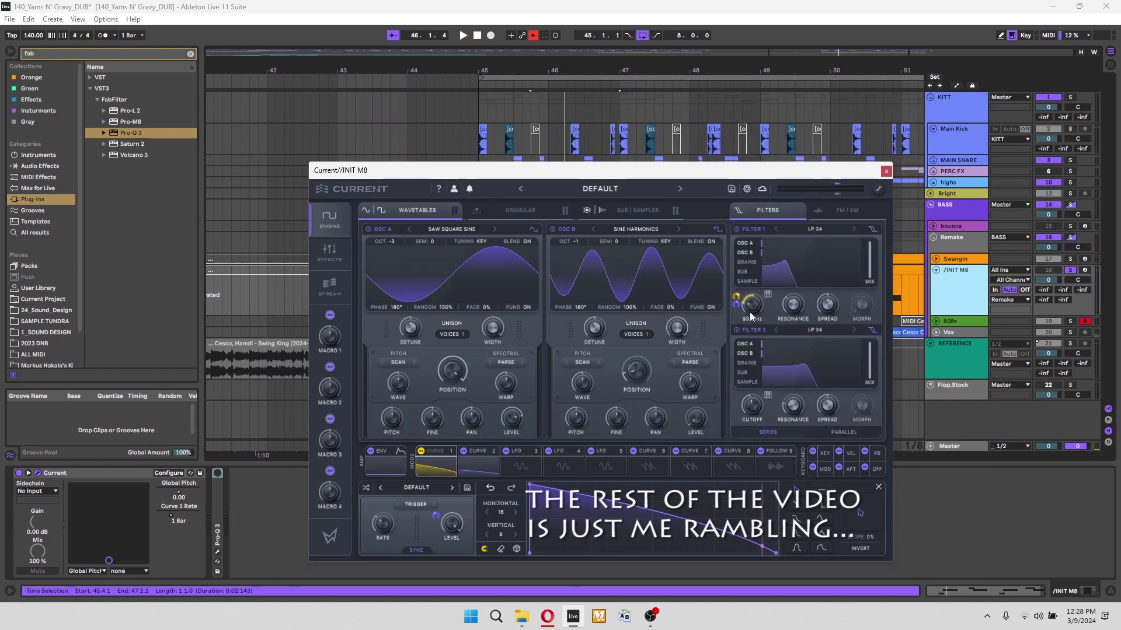
pyautogui.press('space')
pyautogui.moveTo(751, 311); pyautogui.dragTo(756, 295)
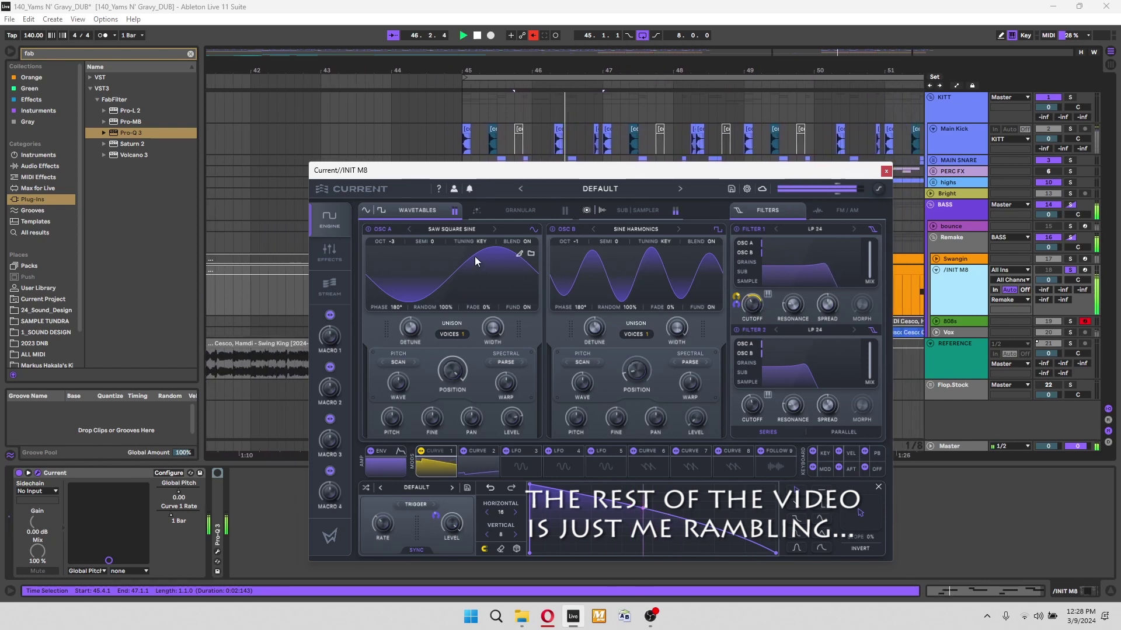
pyautogui.moveTo(629, 383); pyautogui.dragTo(634, 392)
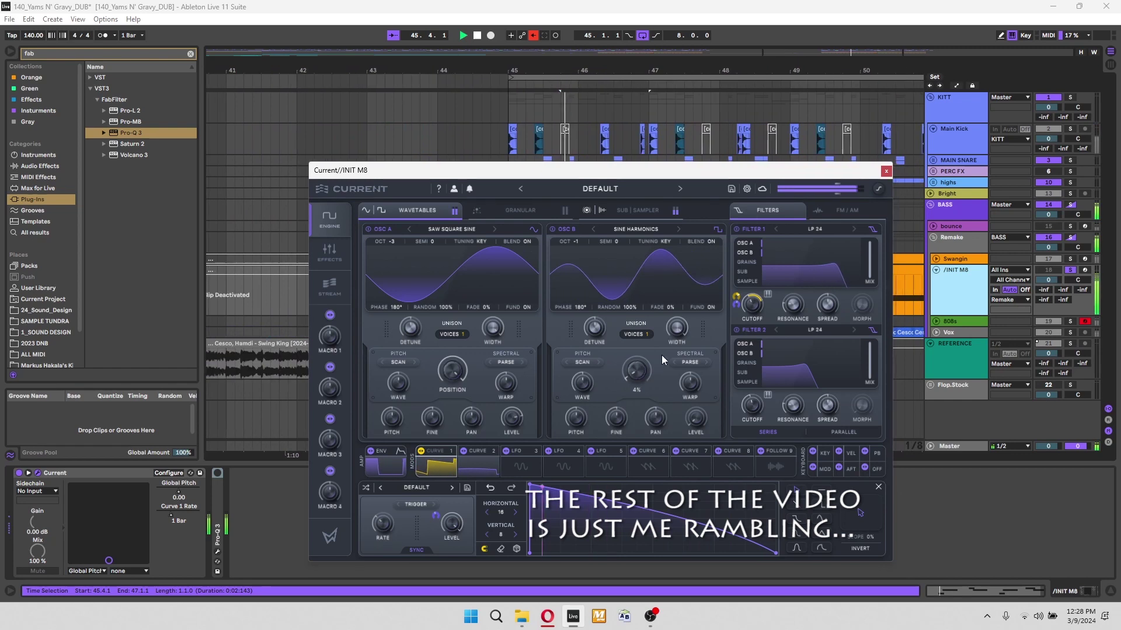
# Adjust Filter 2's cutoff during playback and check the effects chain of the /INIT M8 patch.
pyautogui.moveTo(761, 408); pyautogui.dragTo(766, 392)
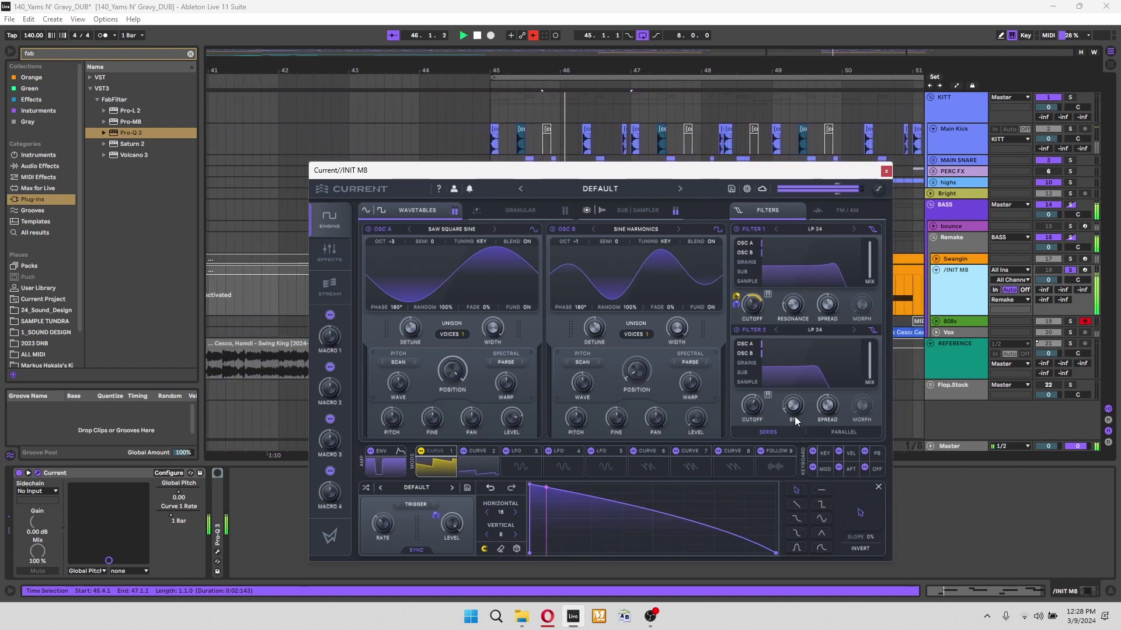
pyautogui.click(330, 251)
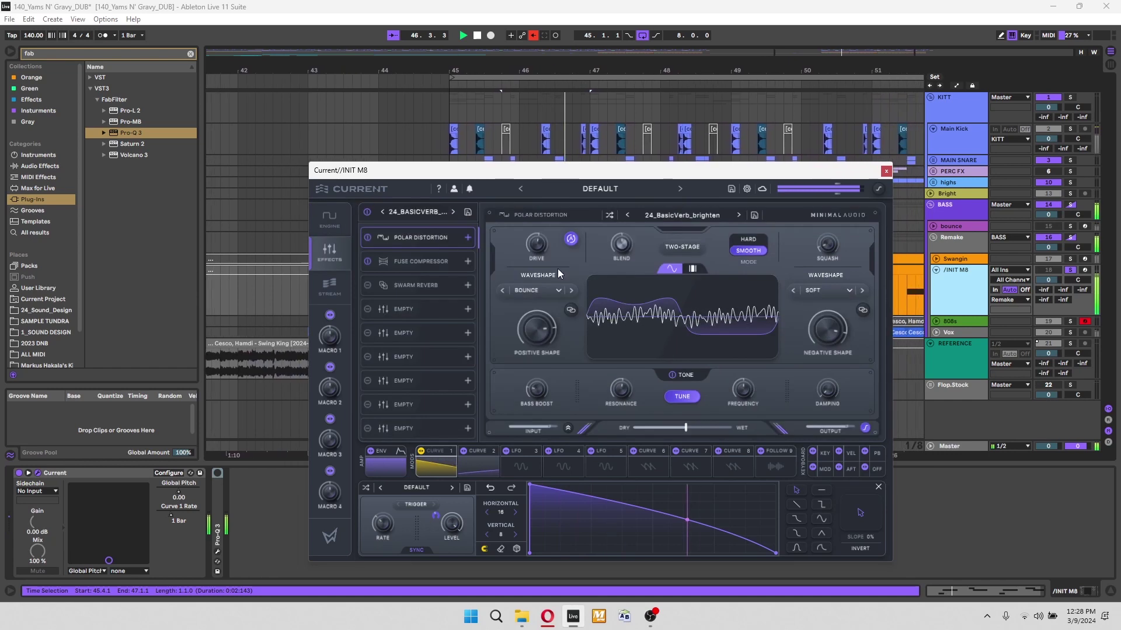
pyautogui.click(337, 216)
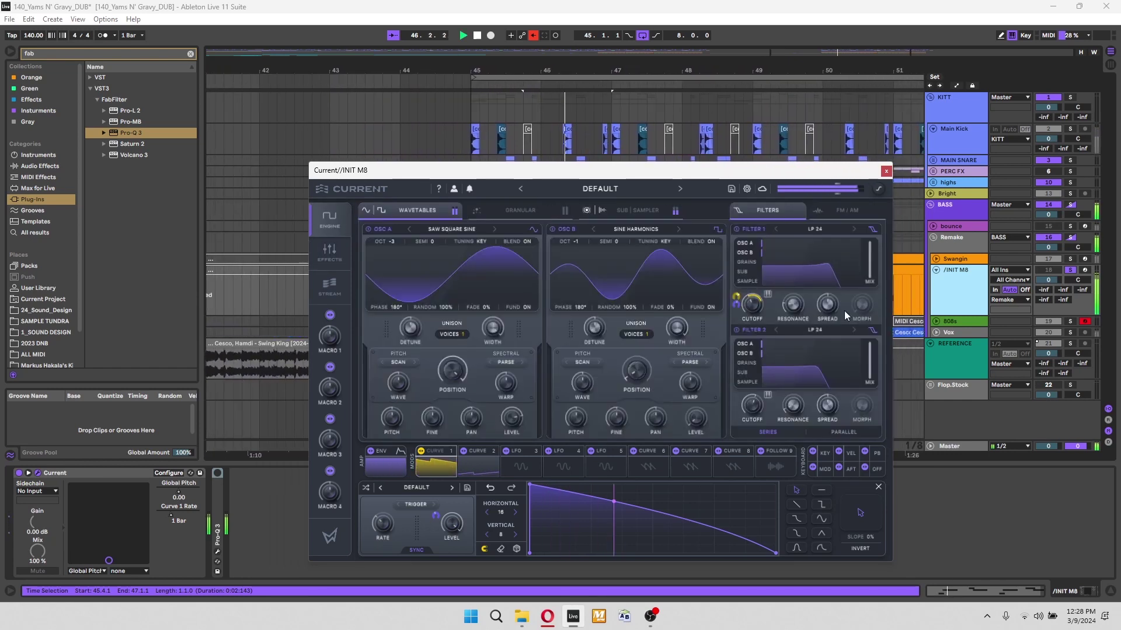
# Turn off the sampler next to the sub oscillator and bring up the FM/AM routing.
pyautogui.click(630, 213)
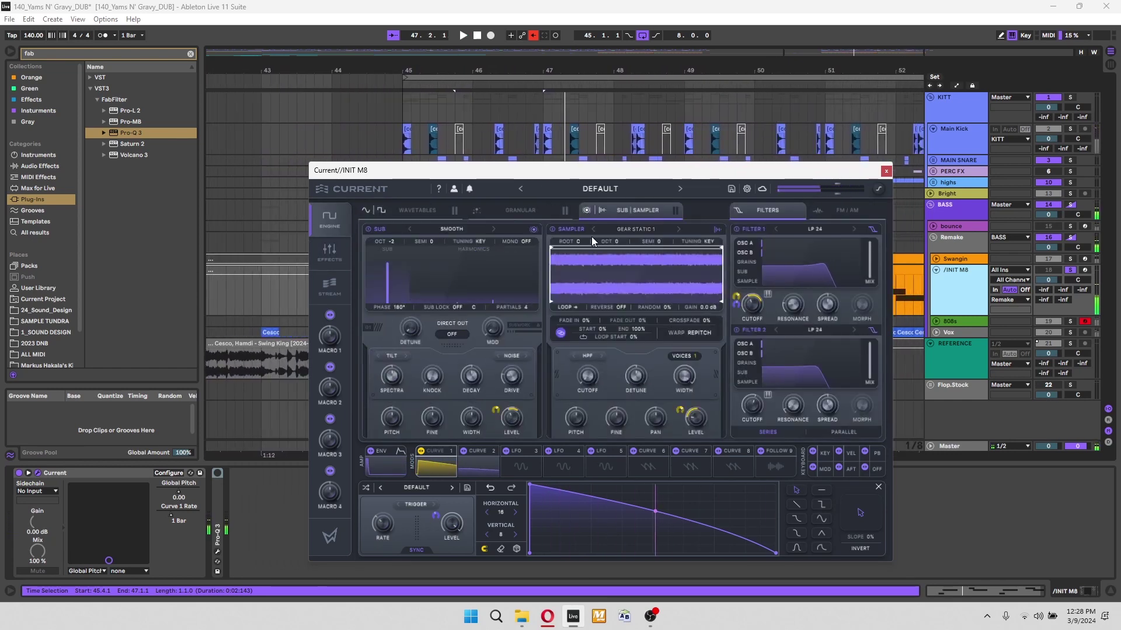
pyautogui.click(553, 229)
pyautogui.click(847, 210)
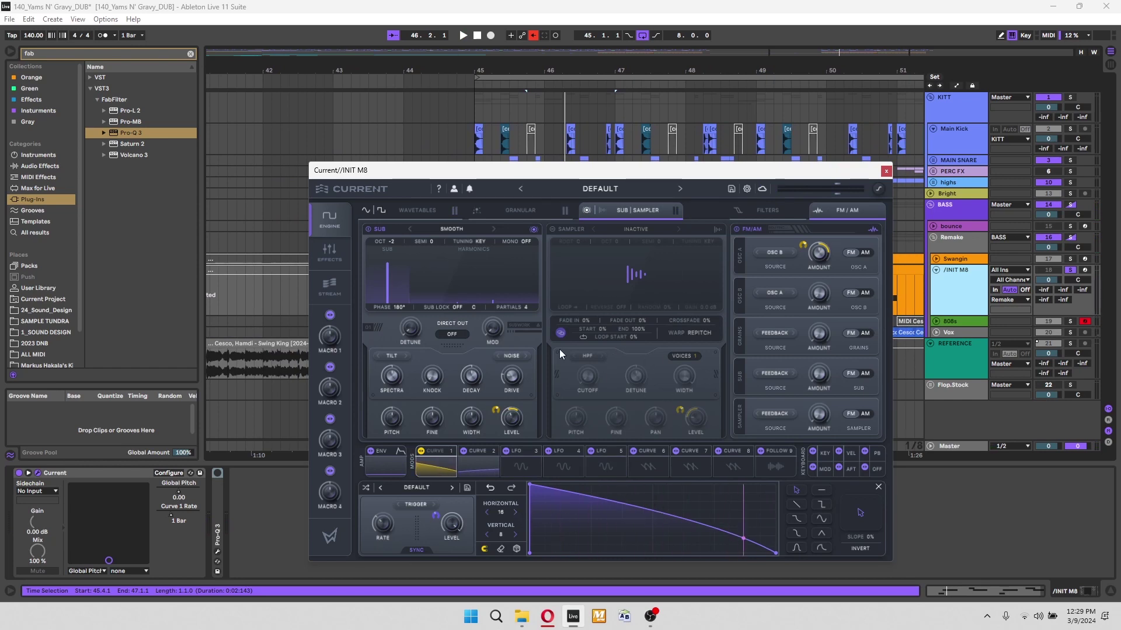
pyautogui.press('space')
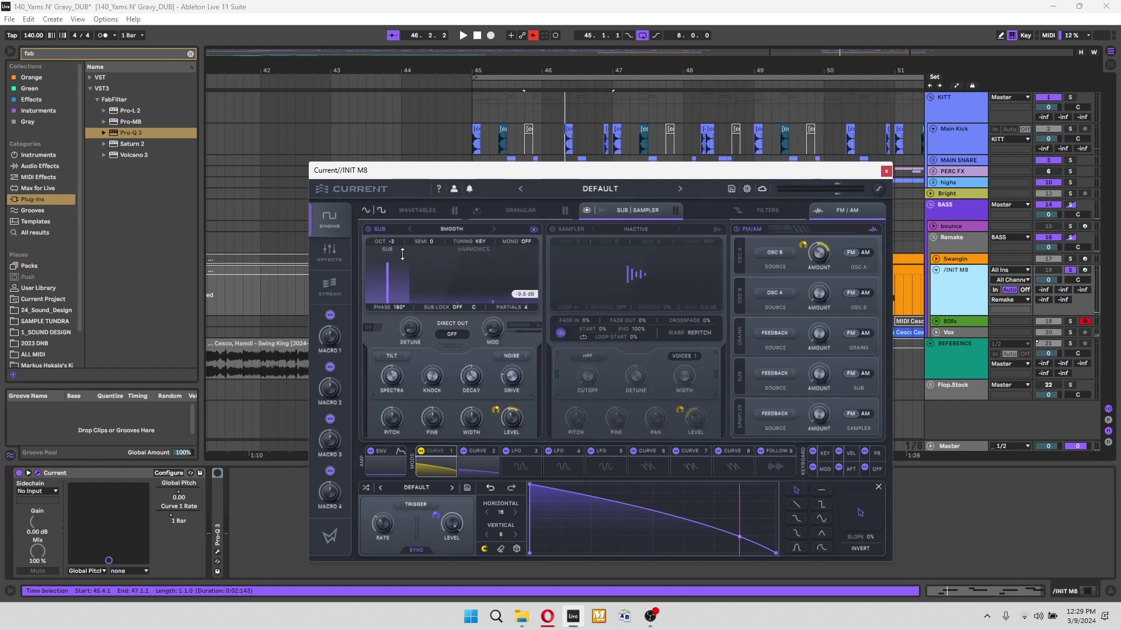
# Raise Osc B's octave to +1 and listen to the bass.
pyautogui.click(429, 214)
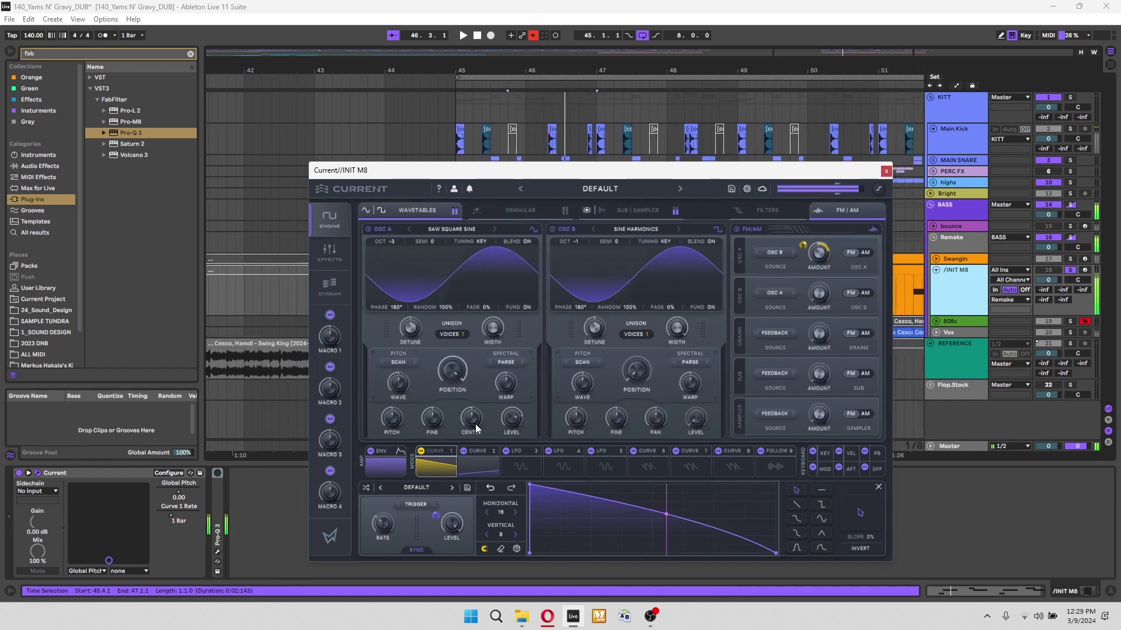
pyautogui.moveTo(570, 241); pyautogui.dragTo(569, 215)
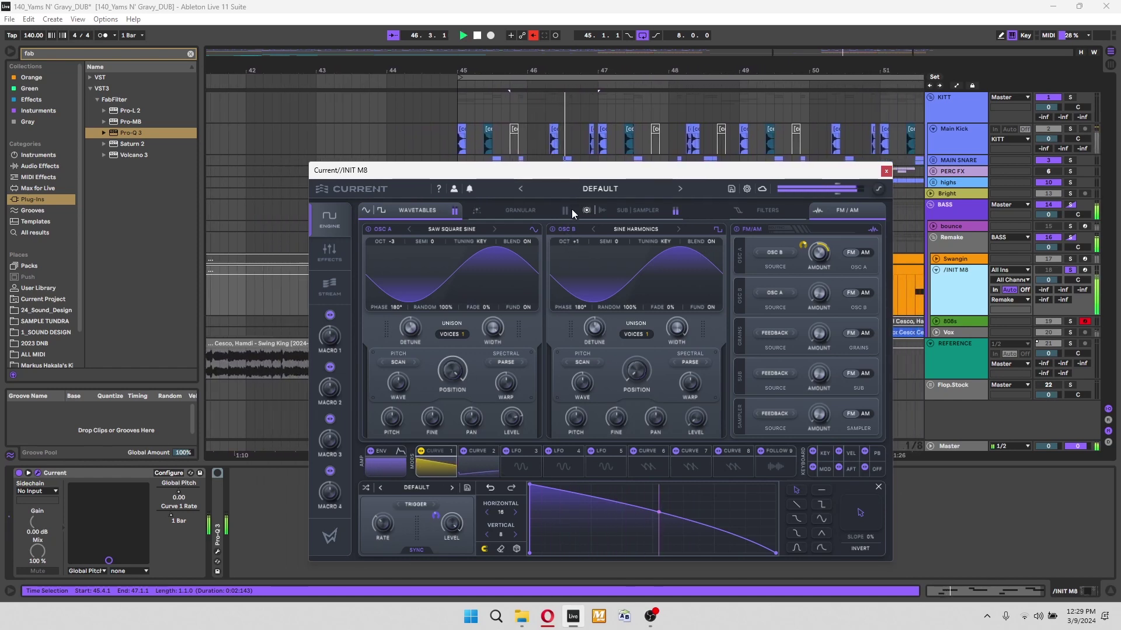
pyautogui.press('space')
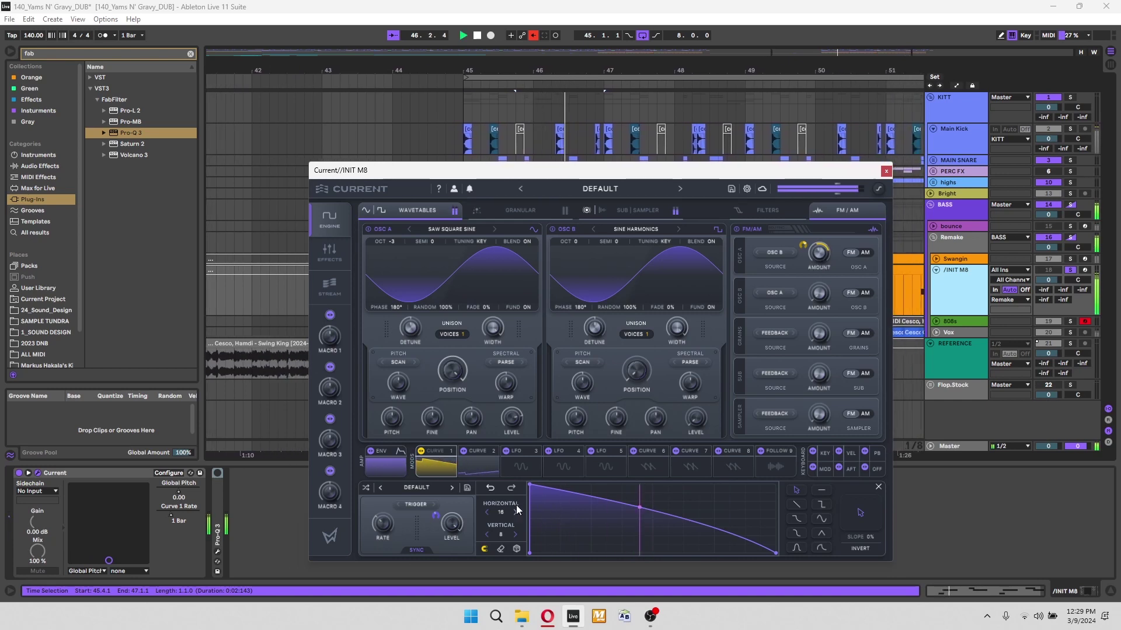
# Move Curve 1's peak just past the middle of the curve and set its rate to 1/2 T.
pyautogui.moveTo(529, 486); pyautogui.dragTo(668, 486)
pyautogui.press('space')
pyautogui.moveTo(379, 526); pyautogui.dragTo(386, 507)
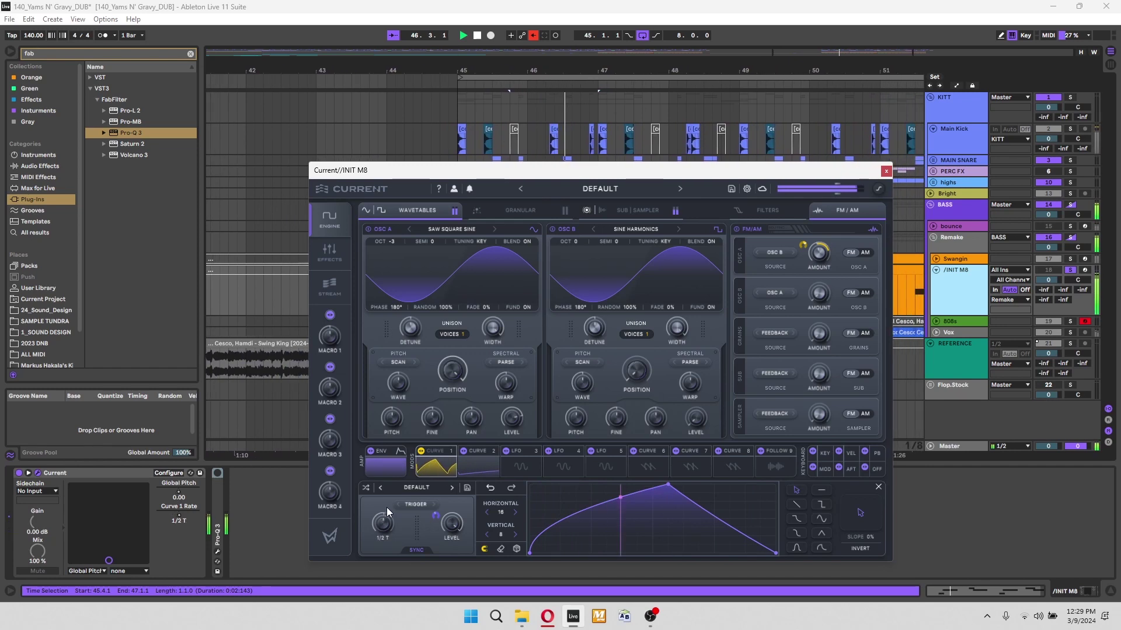
# Move Curve 1's peak to about a quarter of its length, bow the falling segment outward and set the rate to 1/4 T.
pyautogui.moveTo(668, 485); pyautogui.dragTo(613, 482)
pyautogui.press('space')
pyautogui.press('space')
pyautogui.moveTo(380, 528); pyautogui.dragTo(379, 523)
pyautogui.moveTo(692, 520); pyautogui.dragTo(705, 499)
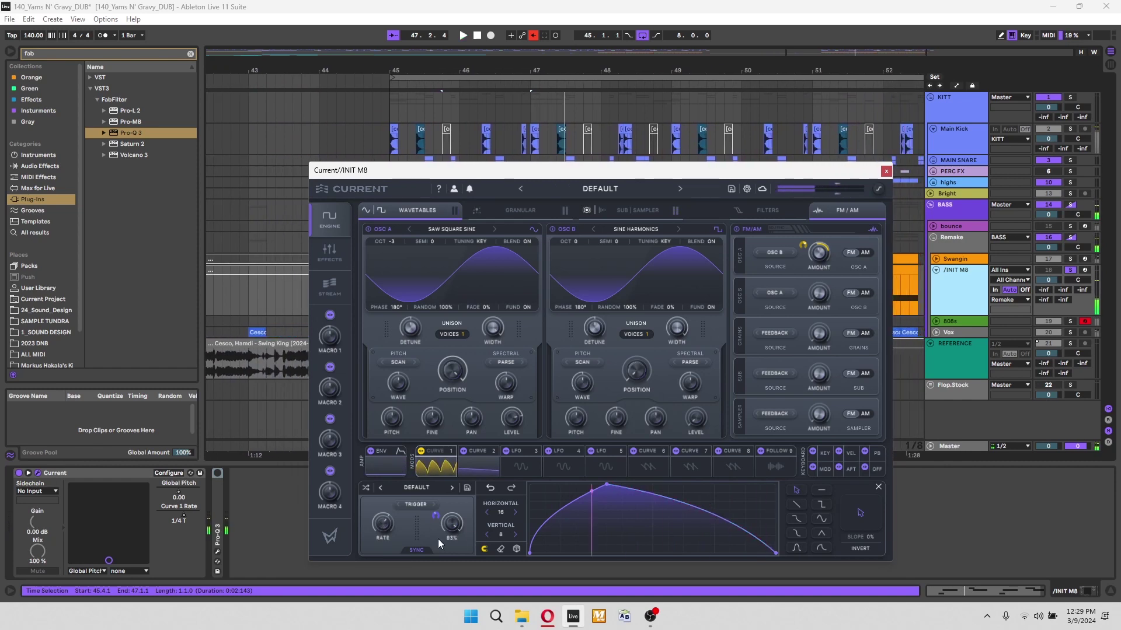
pyautogui.moveTo(607, 485); pyautogui.dragTo(592, 485)
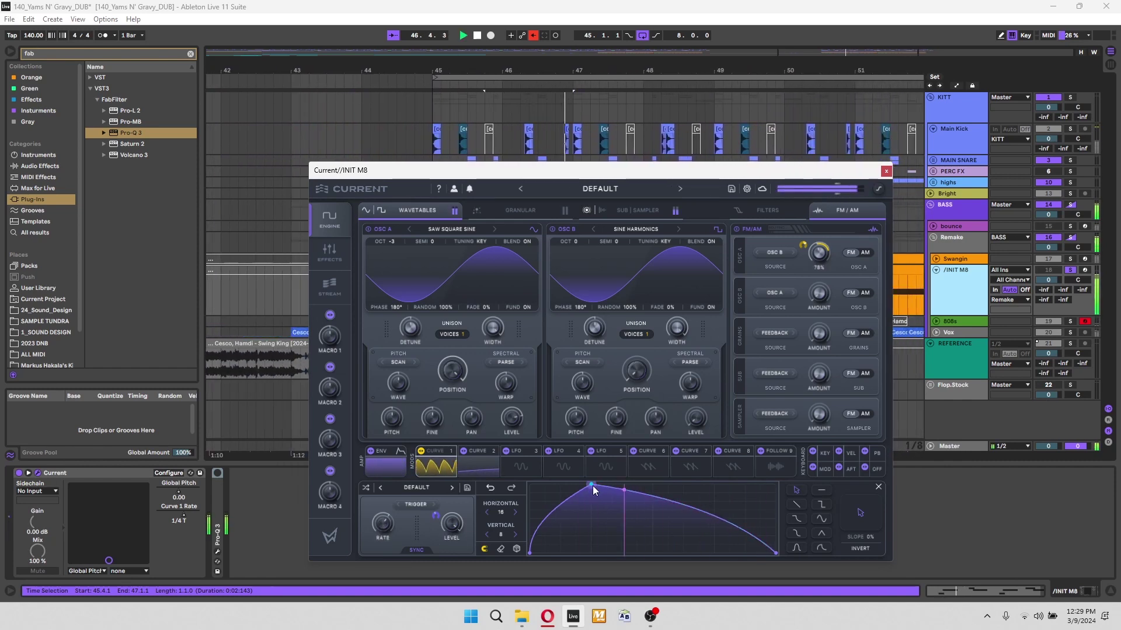
# Lower the Osc B to Osc A FM amount while the loop plays.
pyautogui.moveTo(818, 255); pyautogui.dragTo(816, 270)
pyautogui.scroll(-5, 815, 270)
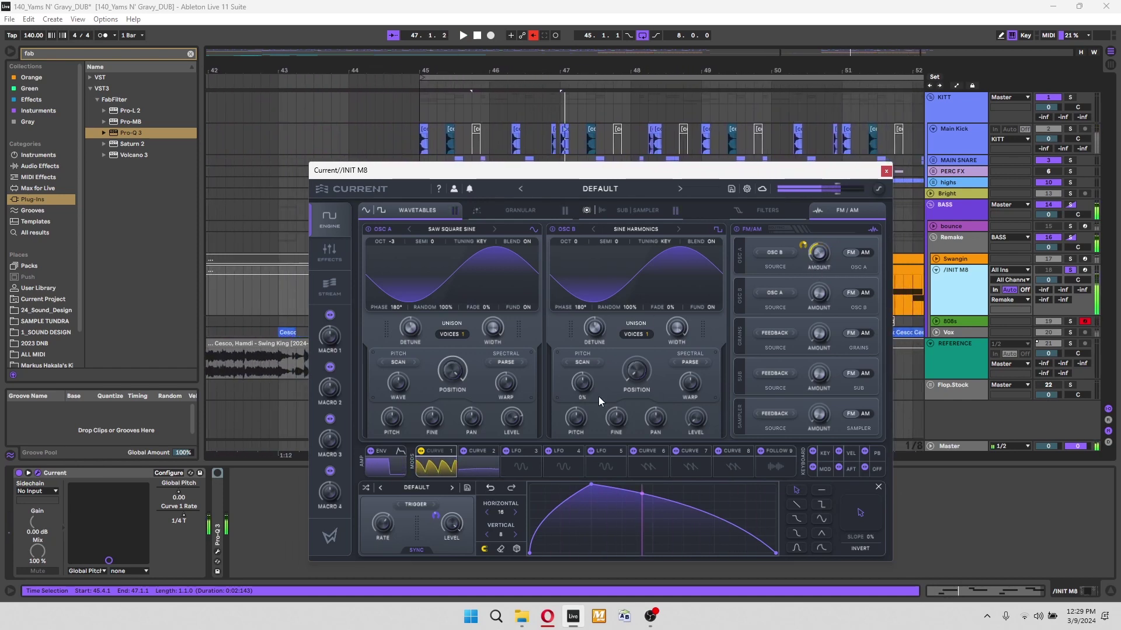
pyautogui.moveTo(821, 253)
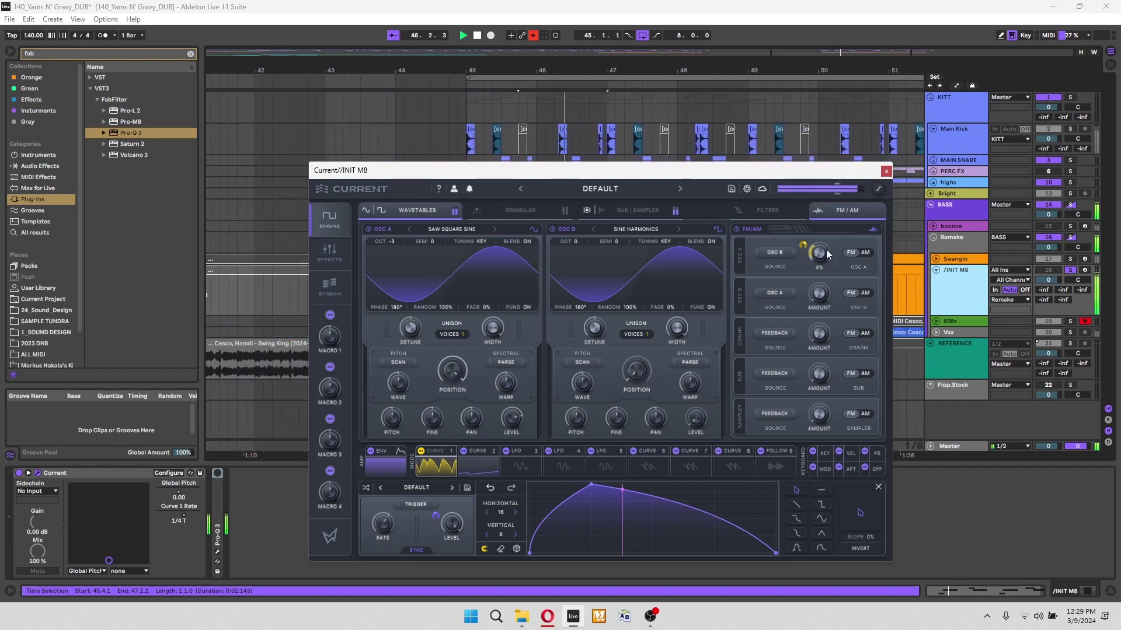
# Switch off Polar Distortion in the effects chain and return to the engine page.
pyautogui.moveTo(639, 175); pyautogui.dragTo(653, 181)
pyautogui.click(350, 254)
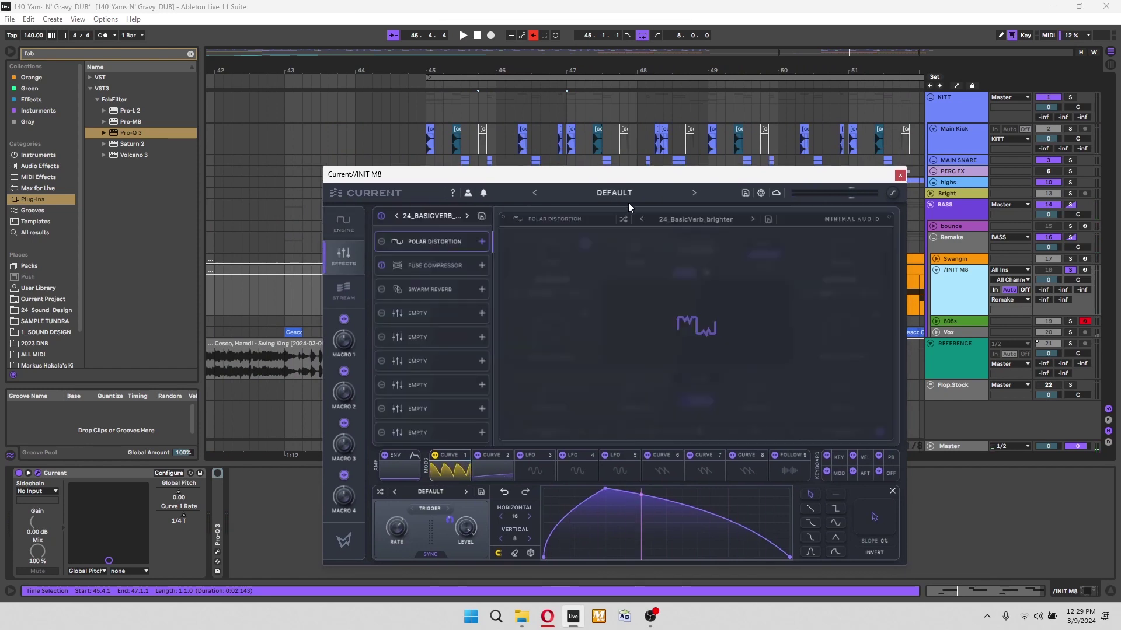
pyautogui.moveTo(486, 175); pyautogui.dragTo(479, 177)
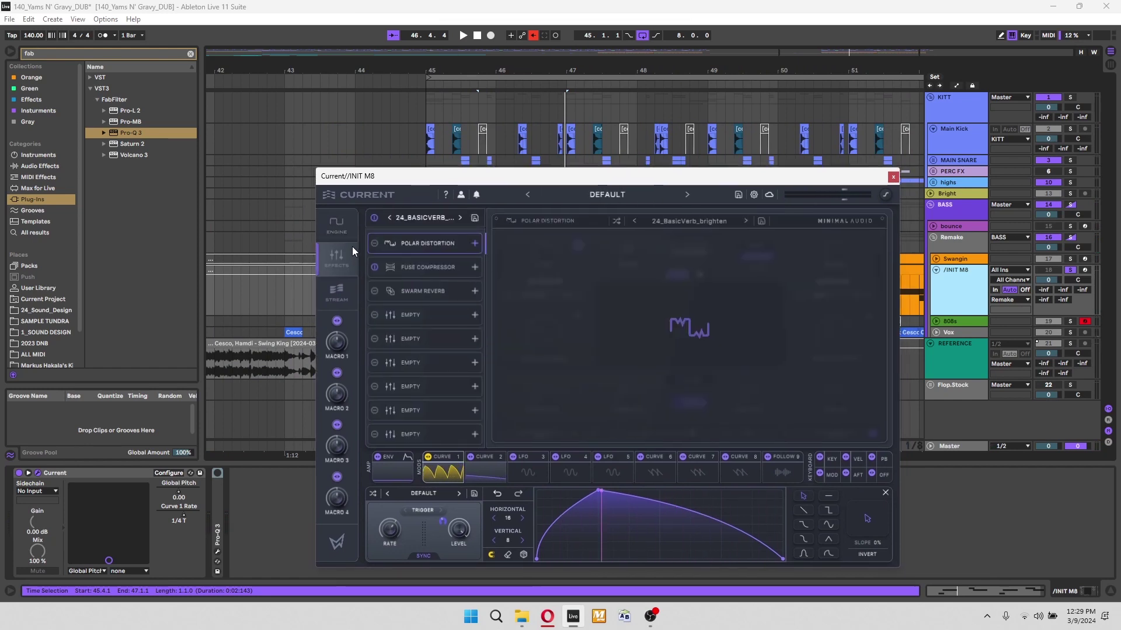
pyautogui.click(342, 228)
pyautogui.moveTo(732, 184); pyautogui.dragTo(708, 184)
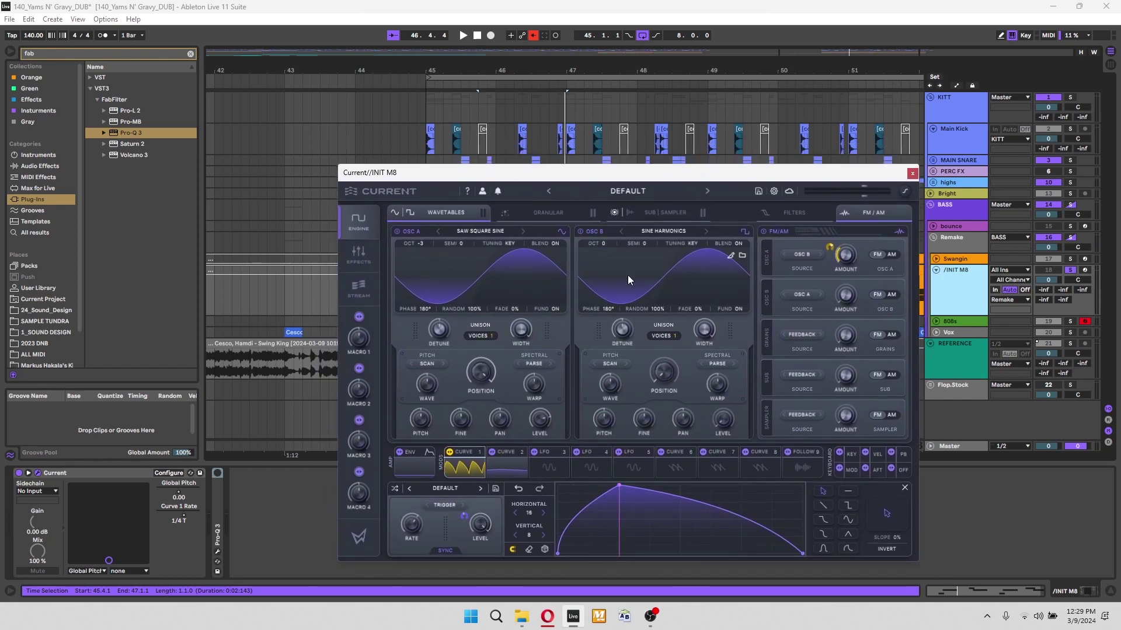
pyautogui.moveTo(653, 175); pyautogui.dragTo(615, 175)
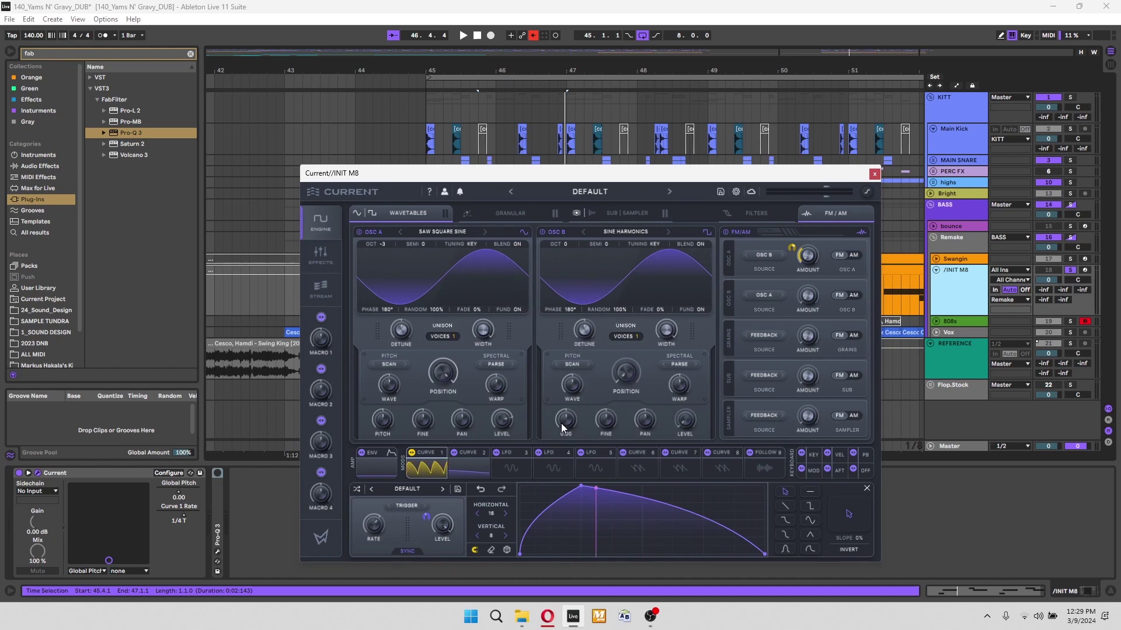
pyautogui.moveTo(664, 181)
pyautogui.mouseDown()
pyautogui.moveTo(686, 178)
pyautogui.moveTo(664, 175)
pyautogui.mouseUp()
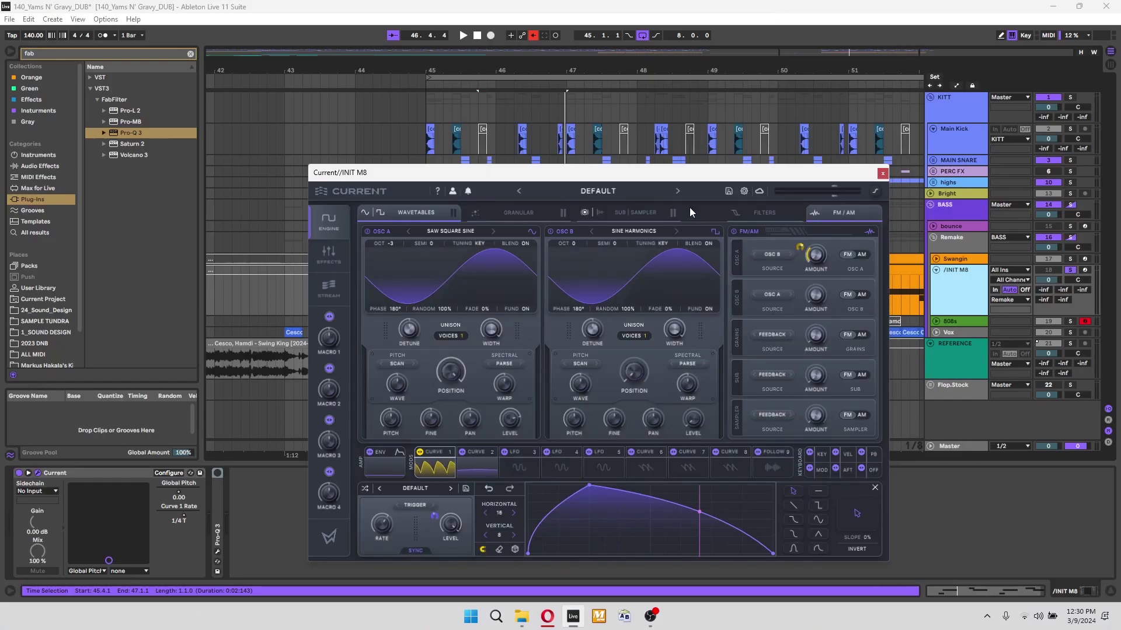
# Move Curve 1's peak earlier, to about an eighth of its length and slightly below the maximum.
pyautogui.moveTo(694, 178); pyautogui.dragTo(713, 182)
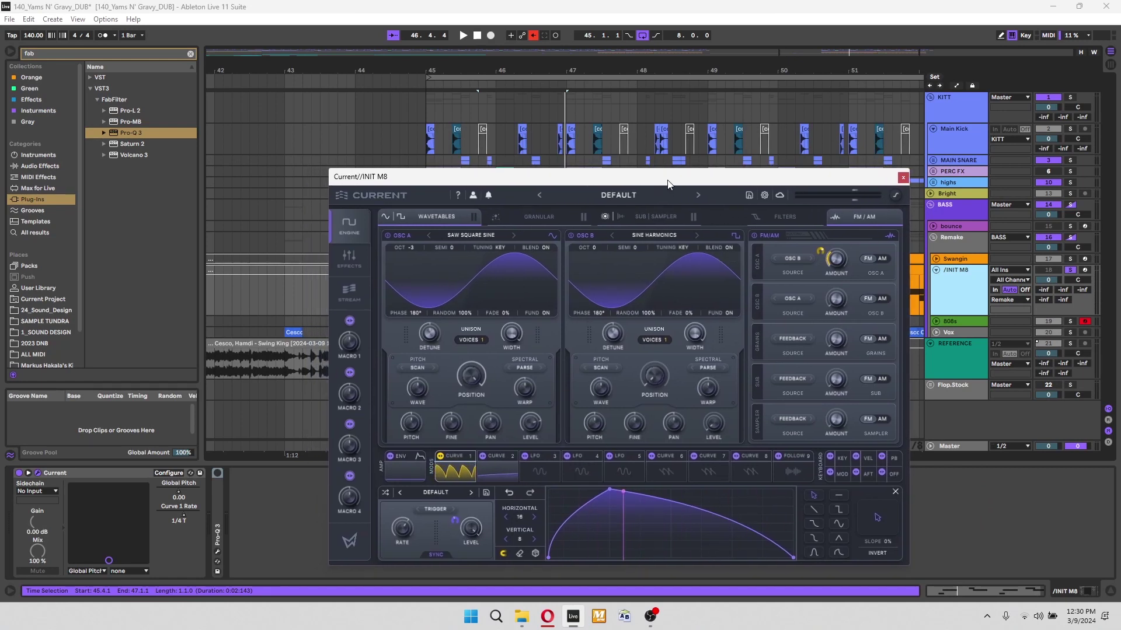
pyautogui.moveTo(609, 491); pyautogui.dragTo(579, 499)
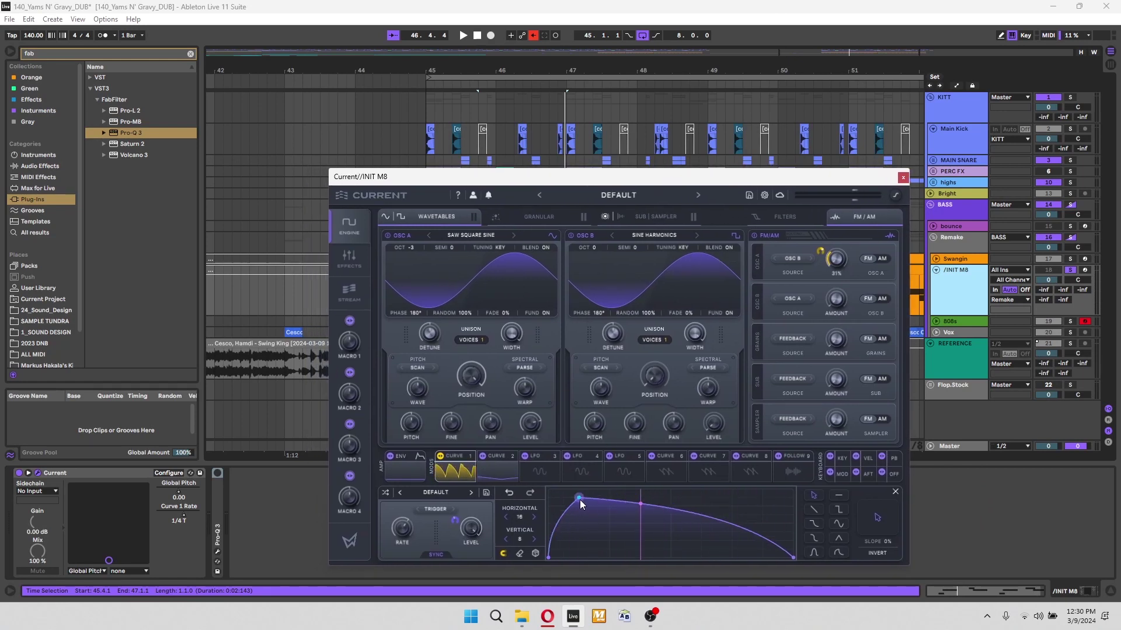
pyautogui.moveTo(687, 182); pyautogui.dragTo(688, 171)
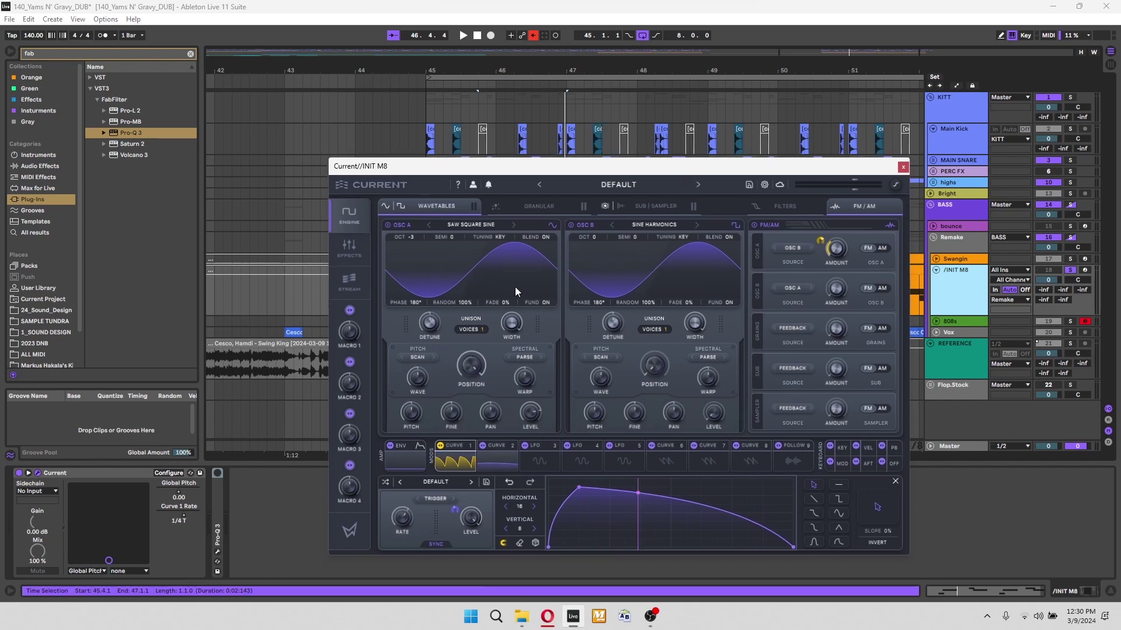
# Collapse and unsolo the /INIT M8 track, and expand the Swangin track.
pyautogui.click(936, 270)
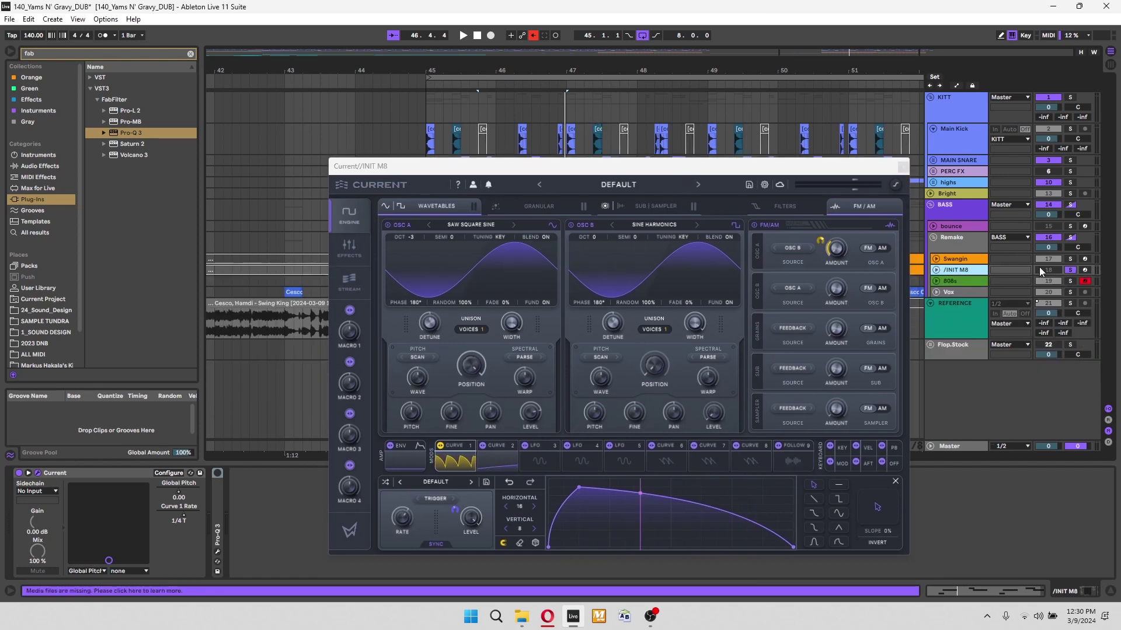
pyautogui.click(1024, 263)
pyautogui.click(936, 259)
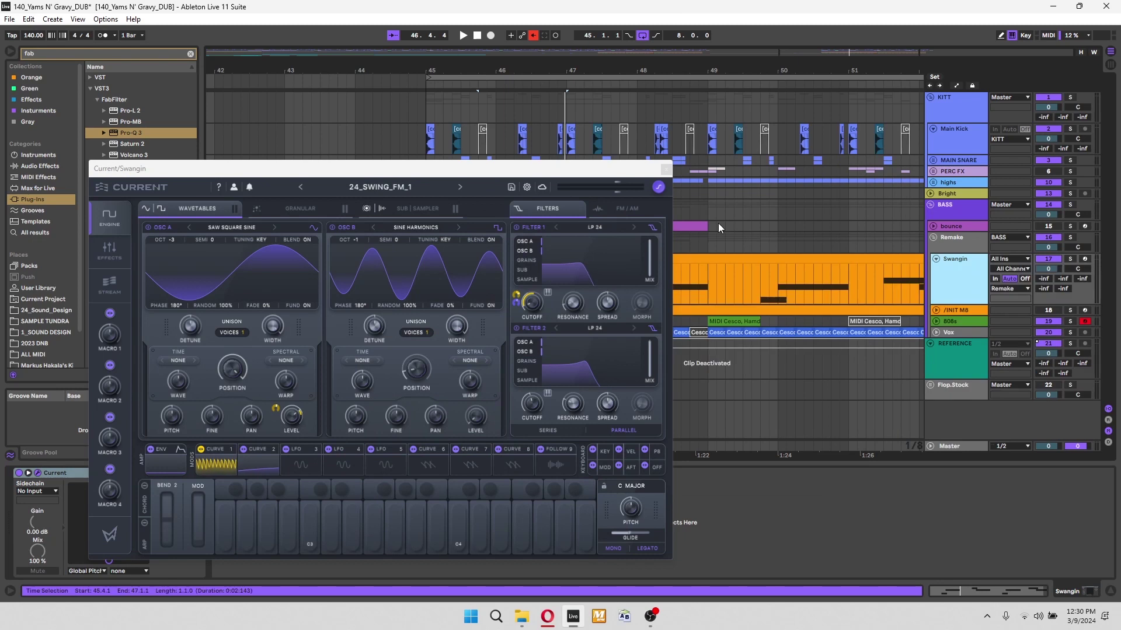
# Close the Swangin synth window, select the Swangin MIDI clip and play the full arrangement from bar 45.
pyautogui.click(665, 170)
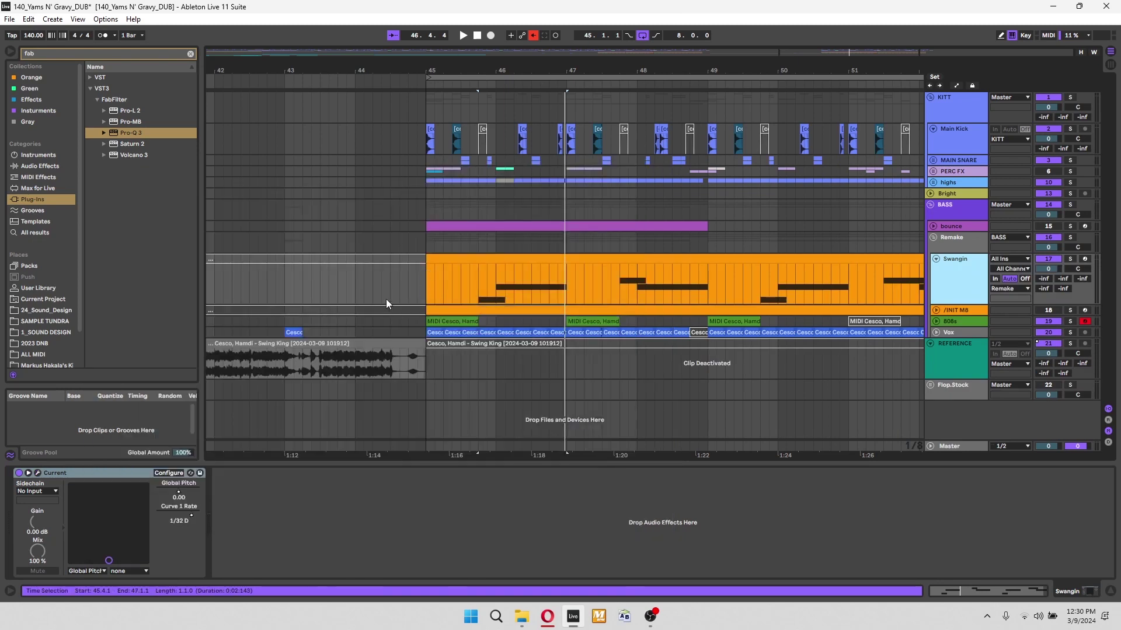
pyautogui.click(441, 258)
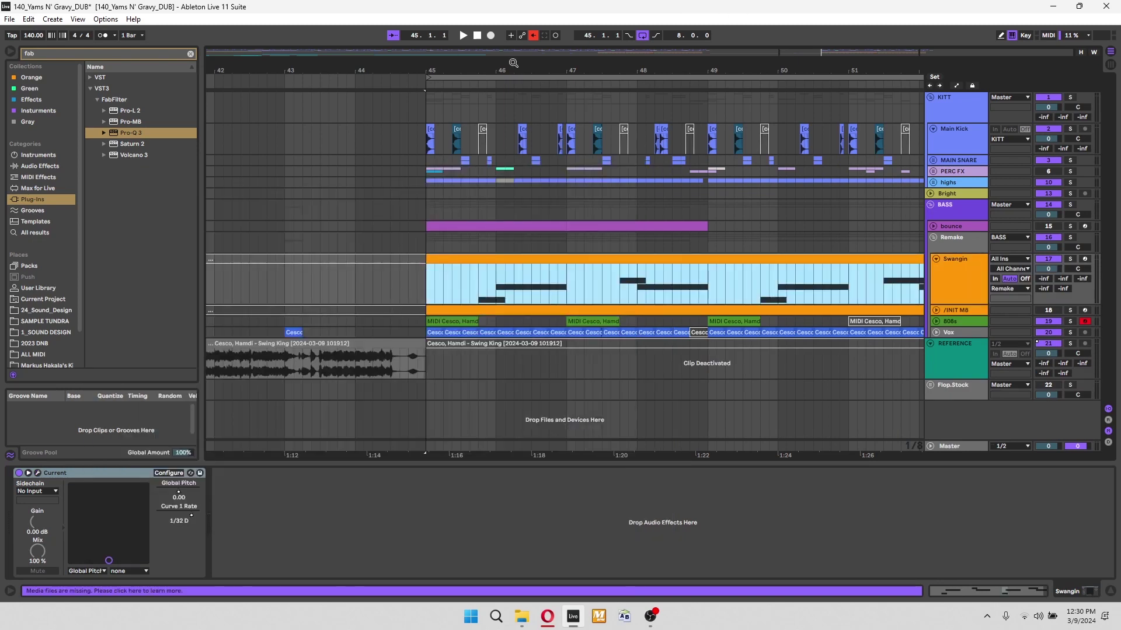
pyautogui.press('space')
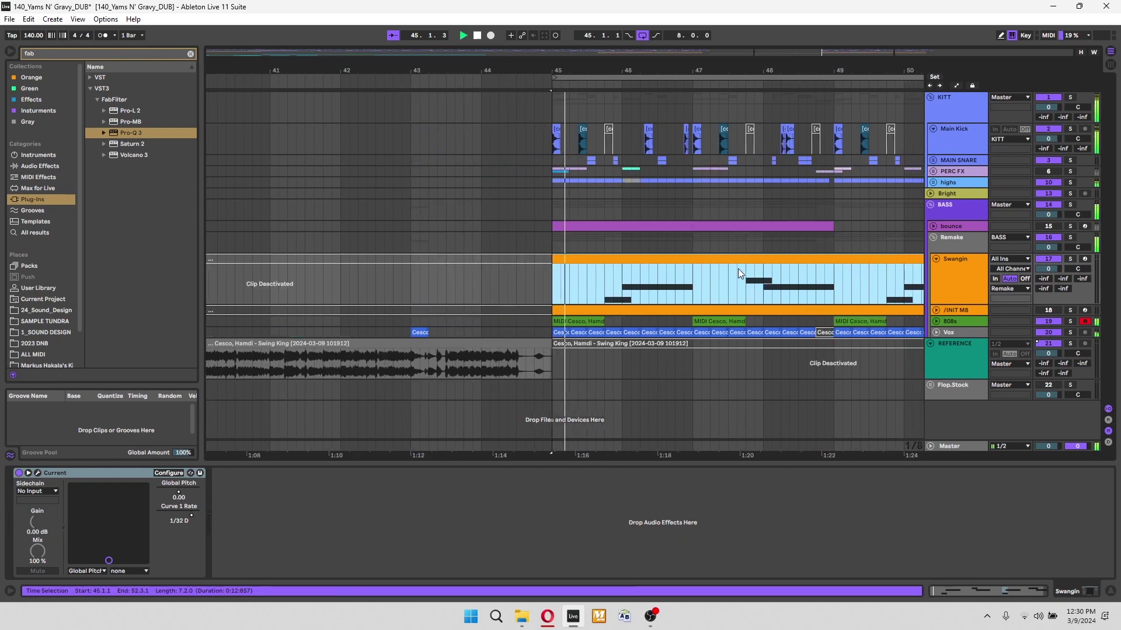